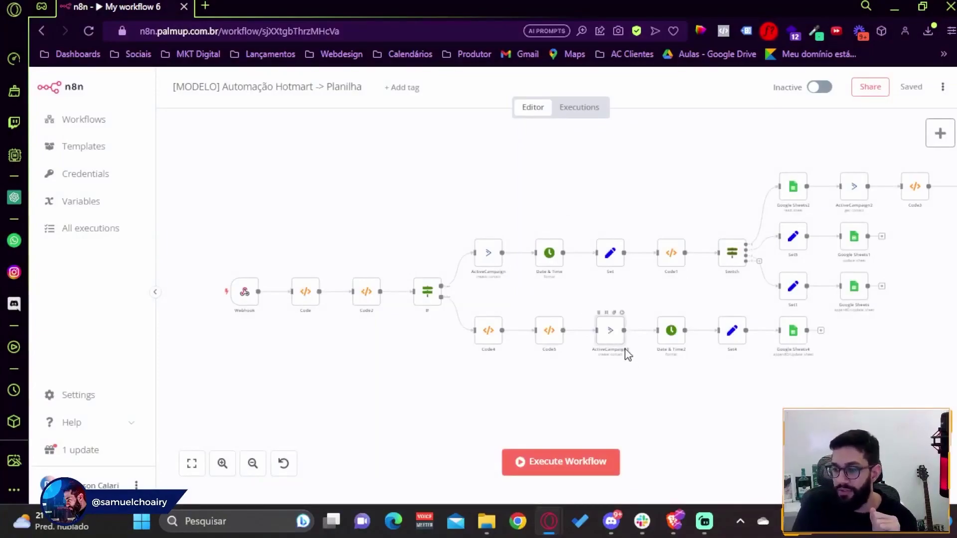
Examine the ActiveCampaign3 node briefly, and read the JavaScript in the Code2, Code4 and Code5 nodes.
double_click(612, 338)
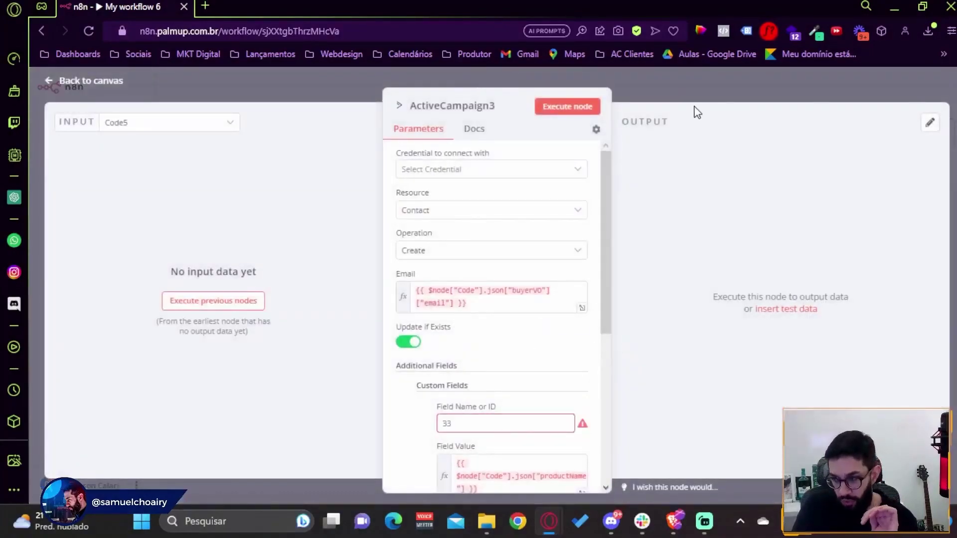
left_click(693, 87)
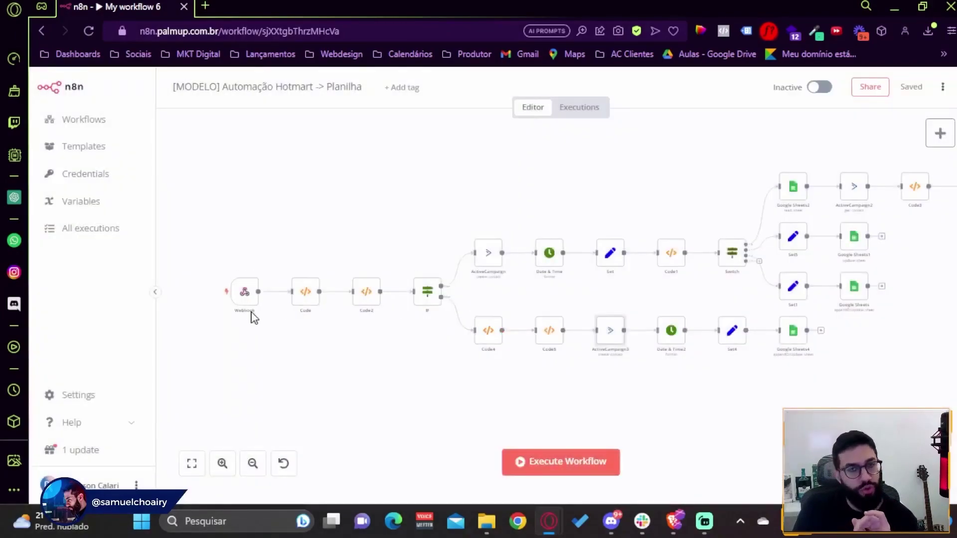
double_click(368, 299)
scroll(510, 361, "down", 5)
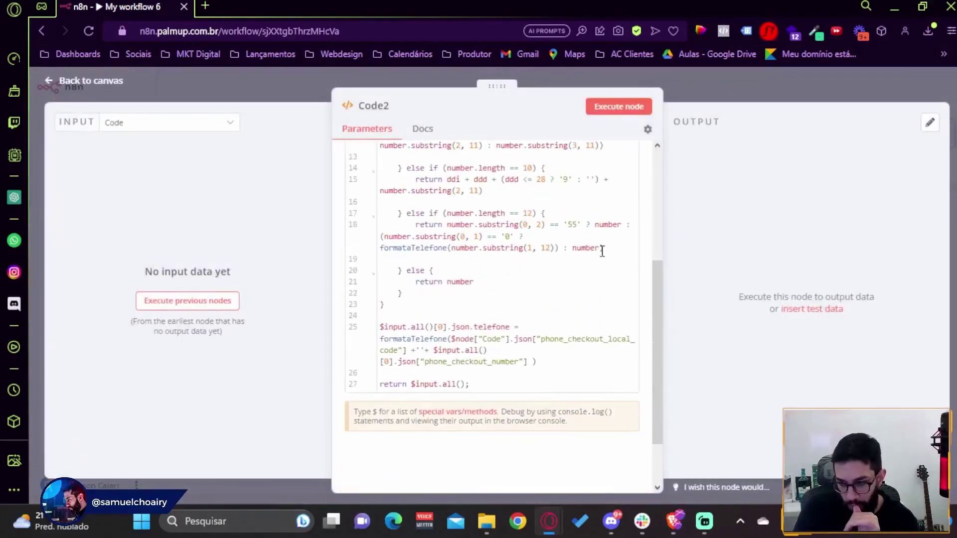
left_click(732, 106)
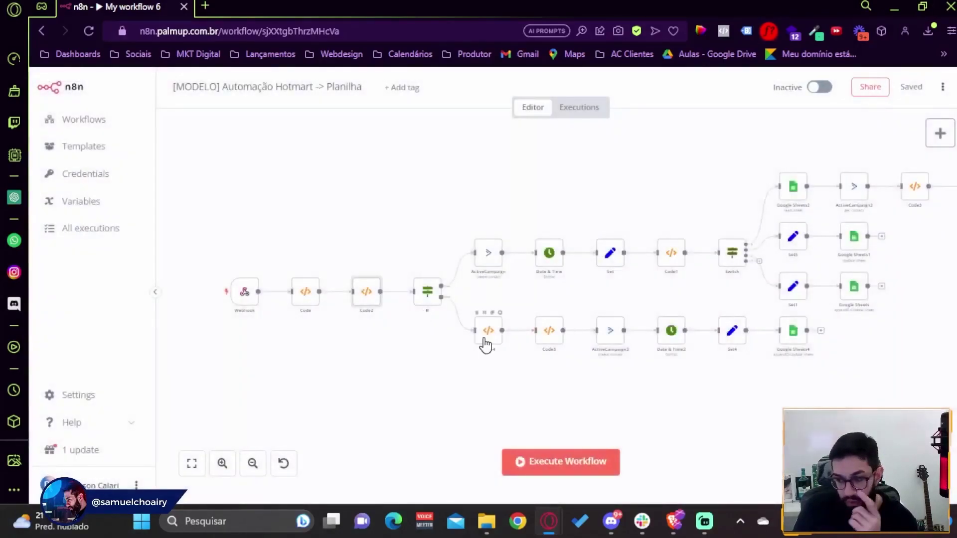
double_click(486, 343)
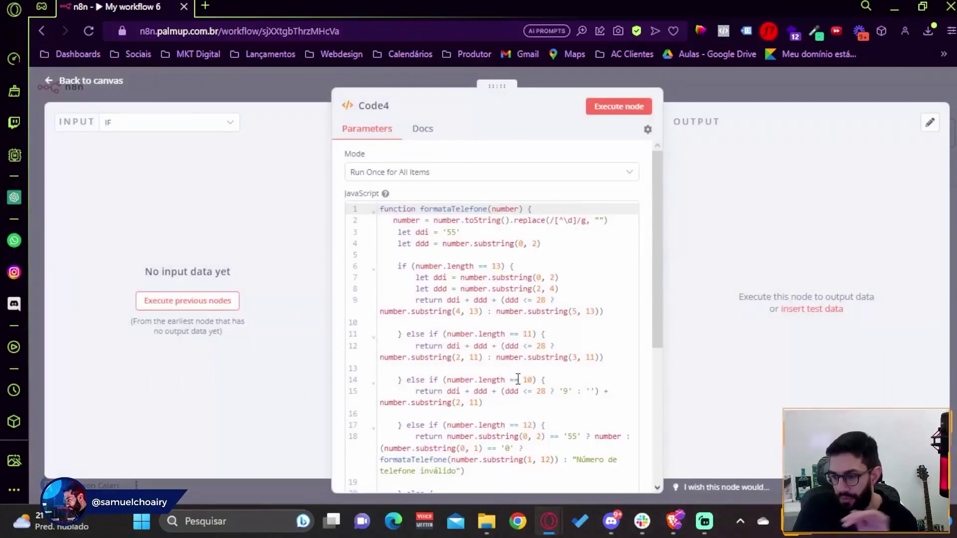
scroll(647, 180, "down", 5)
left_click(724, 93)
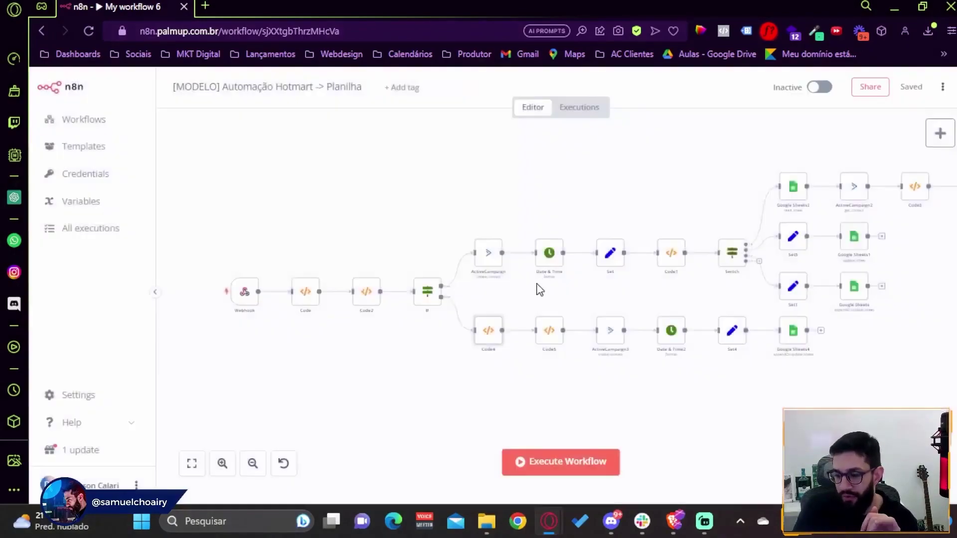
double_click(545, 333)
left_click(780, 82)
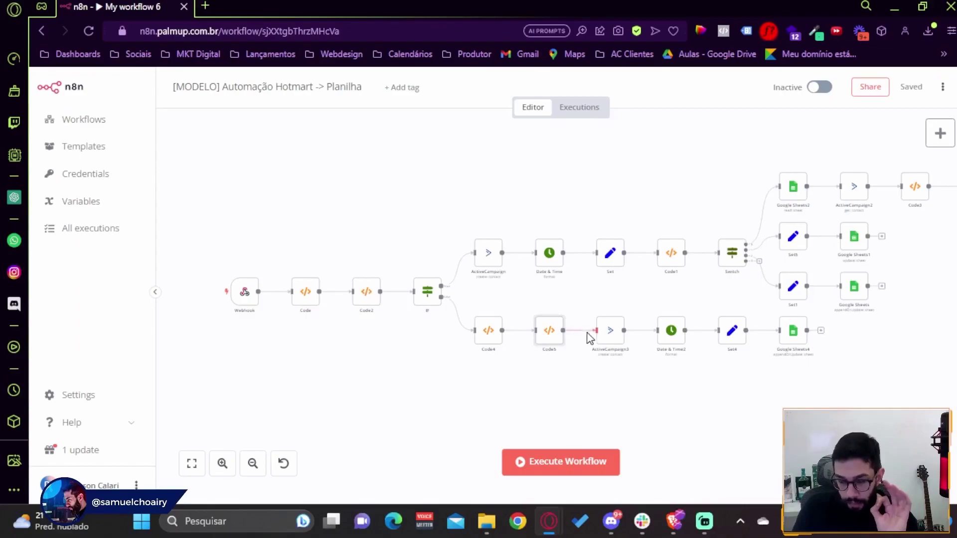
Review the ActiveCampaign3 node's operation, email, custom field, first name, last name and phone parameters, and return to the canvas.
left_click(616, 340)
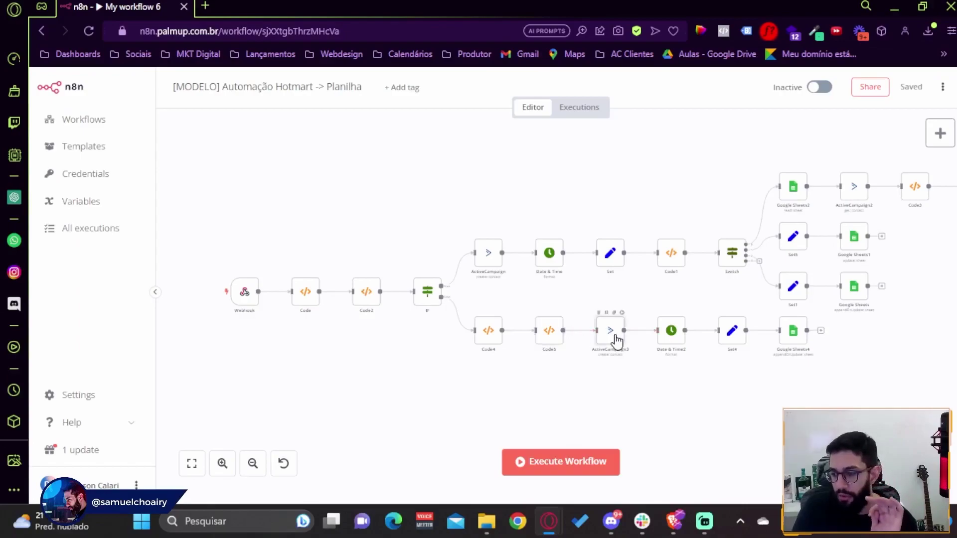
double_click(617, 340)
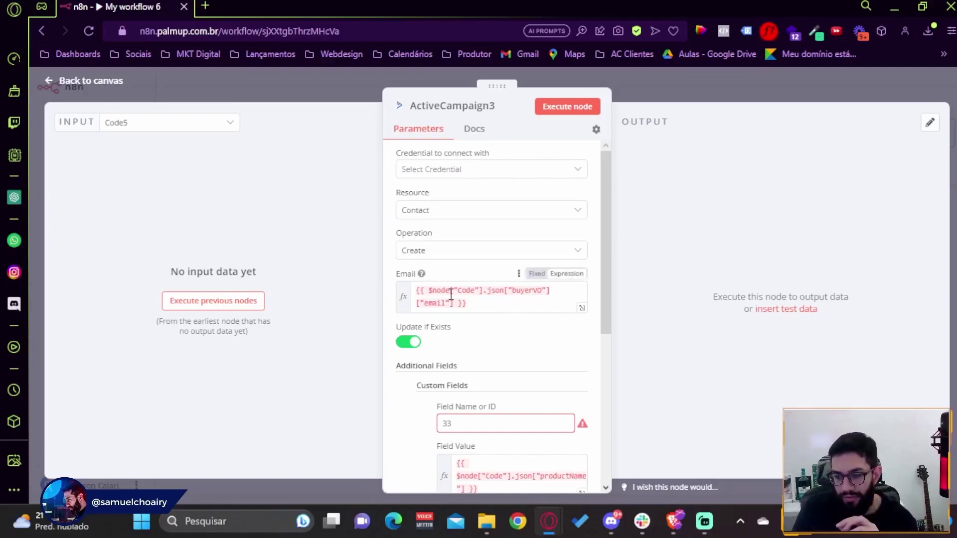
scroll(451, 294, "down", 3)
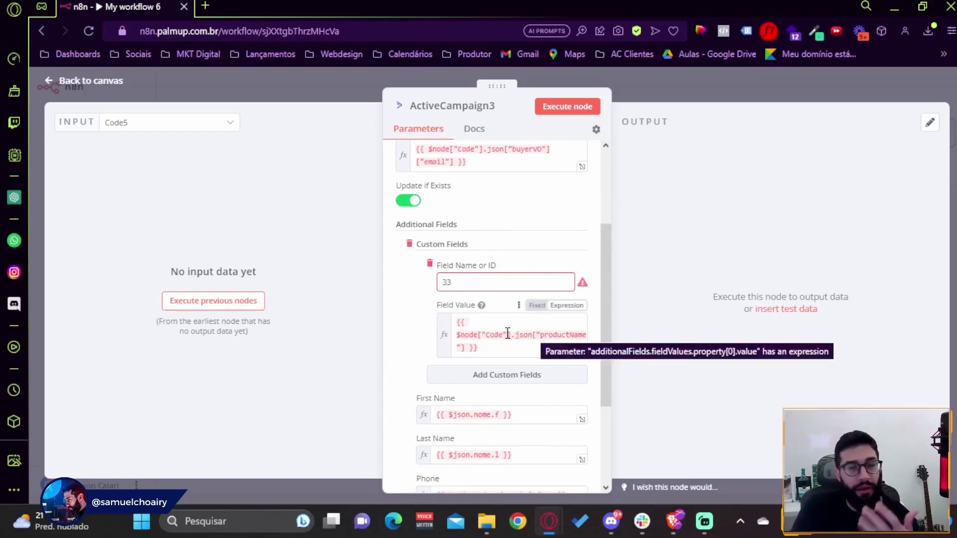
left_click_drag(515, 334, 339, 356)
left_click(377, 364)
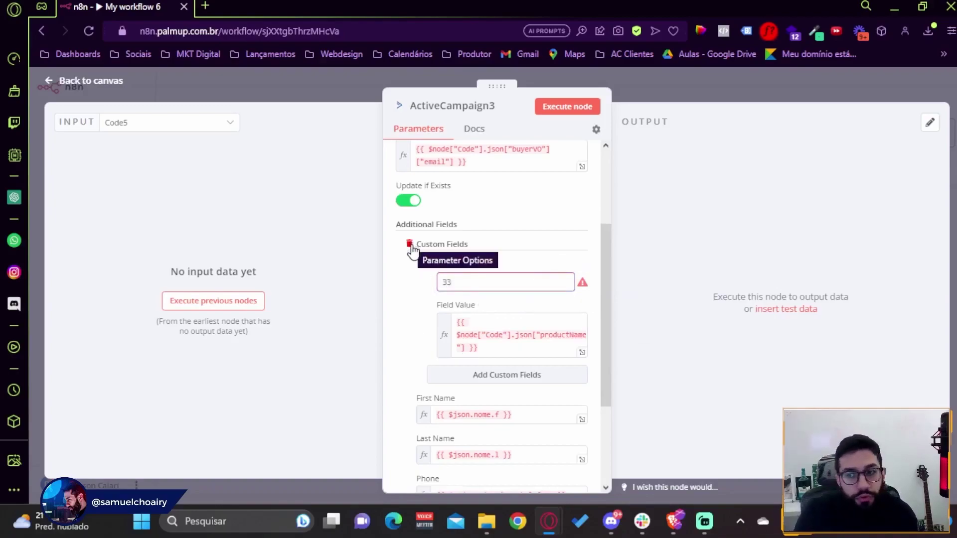
scroll(478, 324, "down", 3)
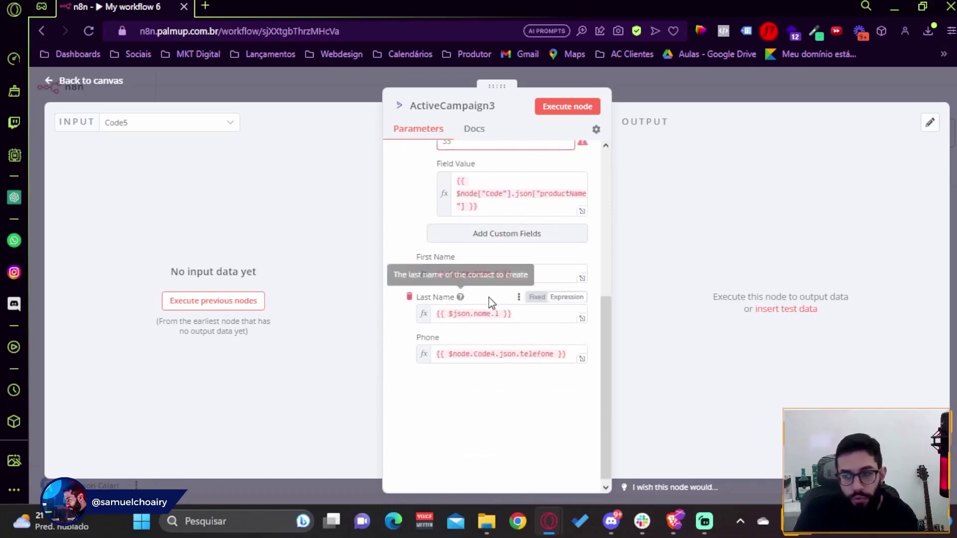
scroll(469, 269, "up", 6)
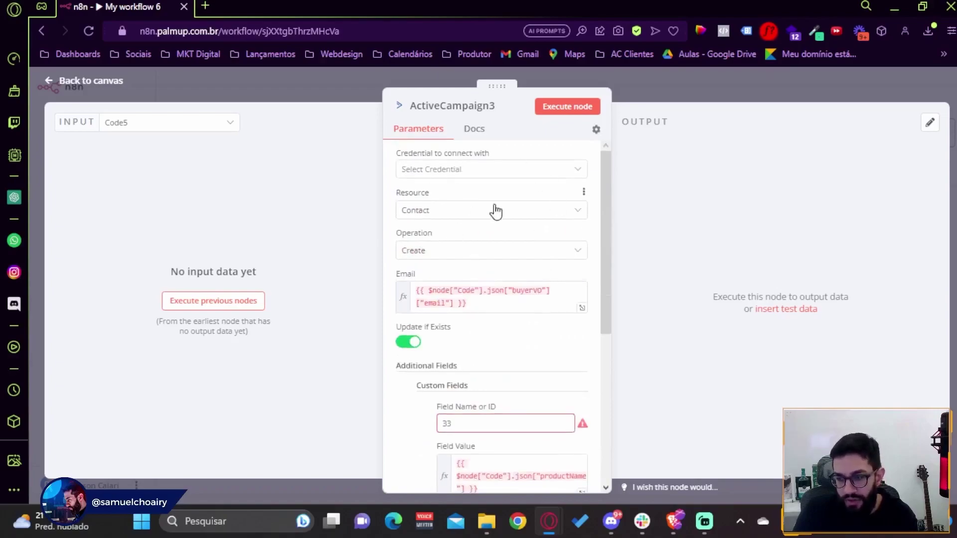
scroll(508, 201, "down", 3)
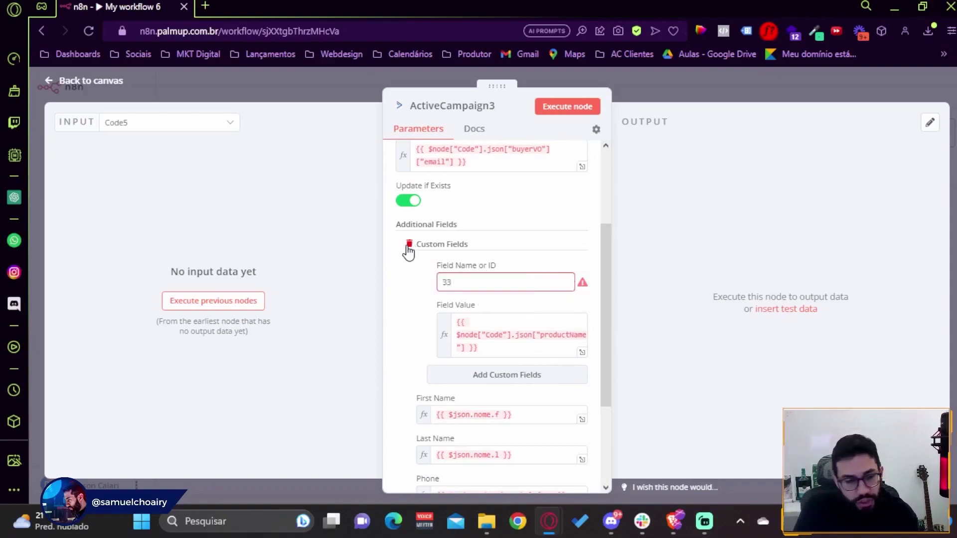
scroll(456, 408, "down", 2)
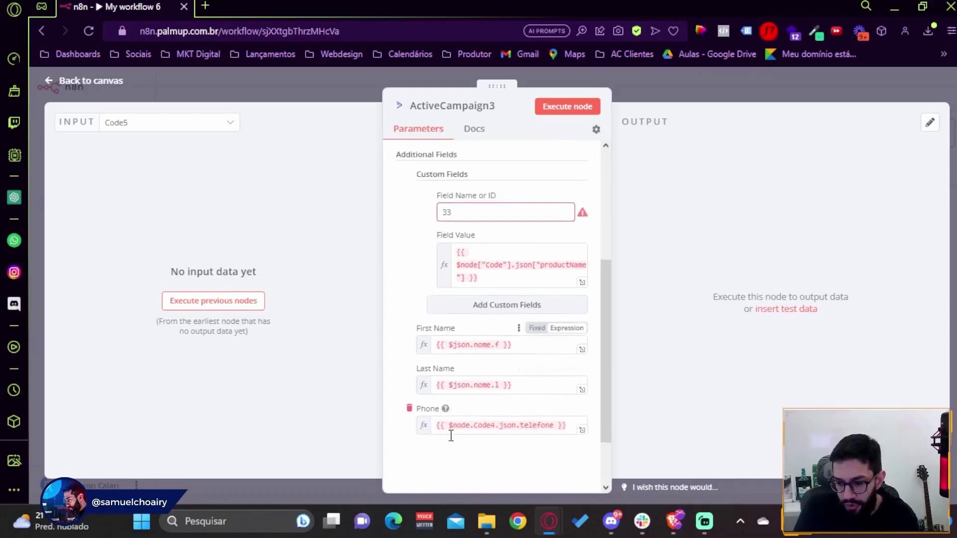
scroll(534, 278, "up", 4)
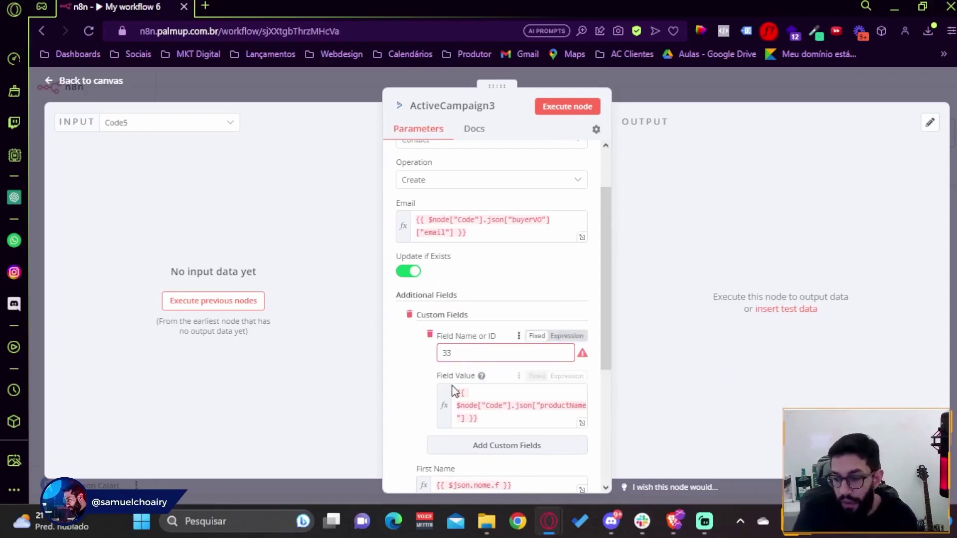
left_click_drag(457, 391, 510, 423)
left_click(394, 429)
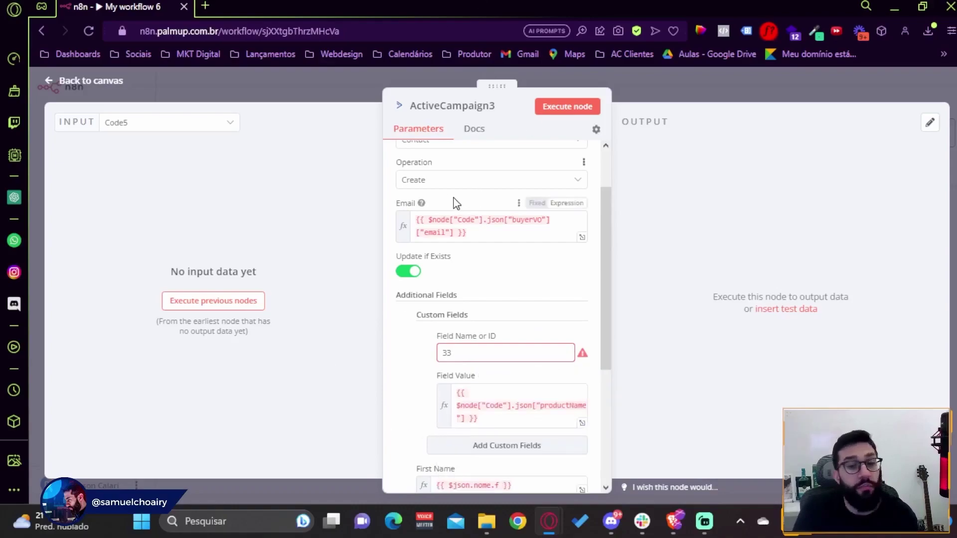
scroll(443, 169, "up", 2)
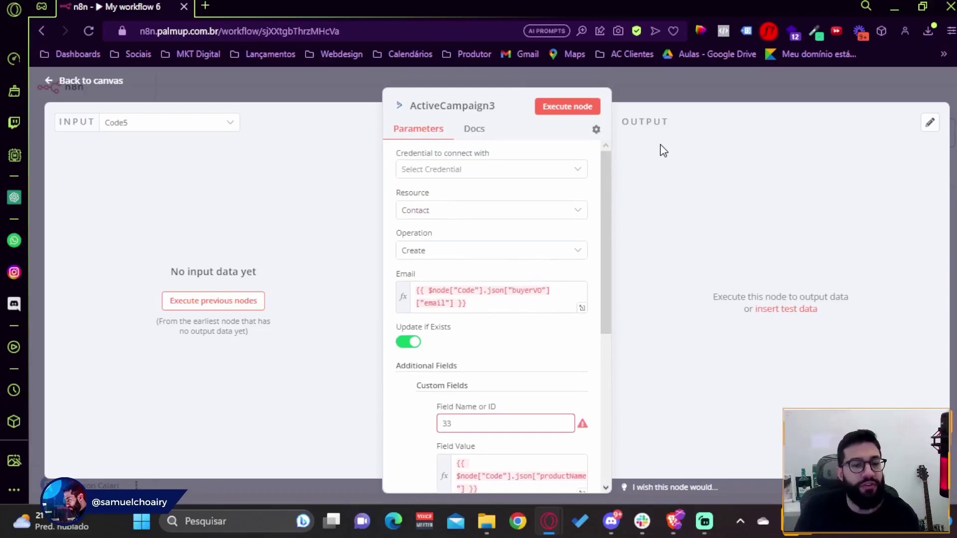
left_click(675, 85)
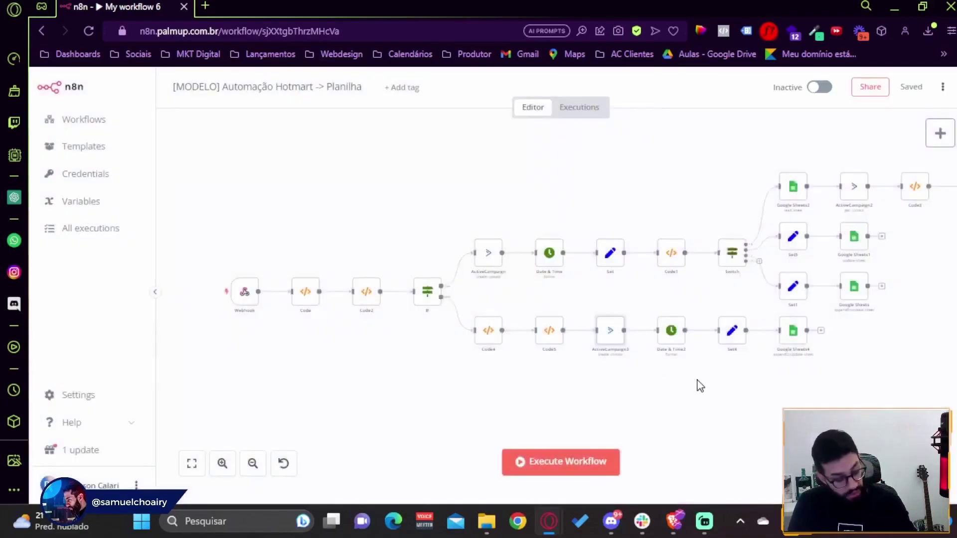
Inspect the date format and timezone settings of the Date & Time2 node, and return to the canvas.
scroll(592, 384, "right", 3)
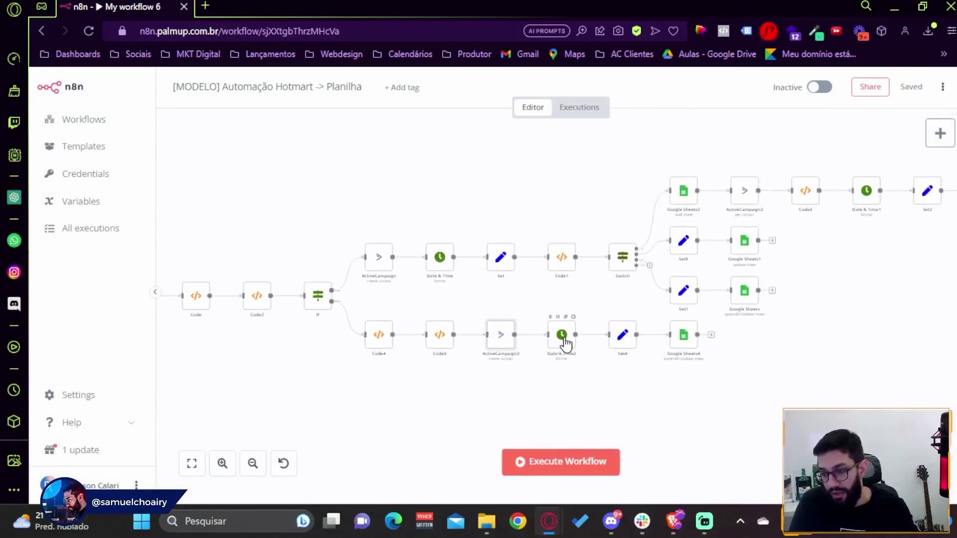
double_click(564, 342)
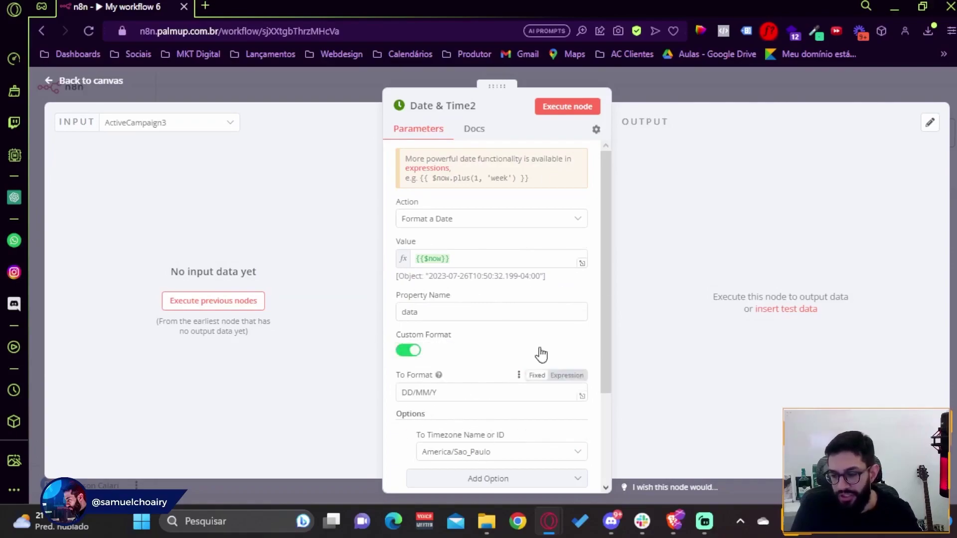
left_click(699, 92)
Review every value defined in the Set4 node, from Data and Nome through Status and Link WhatsApp.
scroll(619, 382, "right", 5)
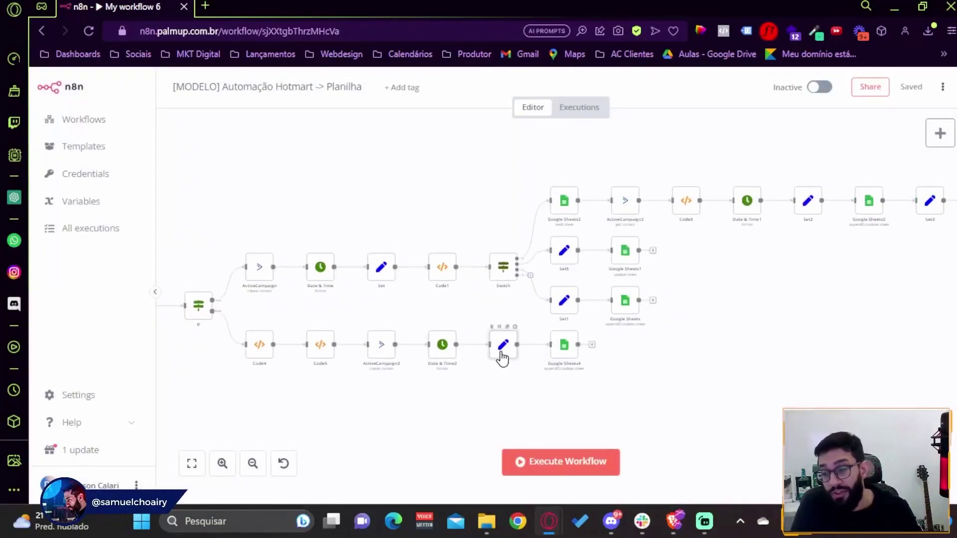
double_click(502, 345)
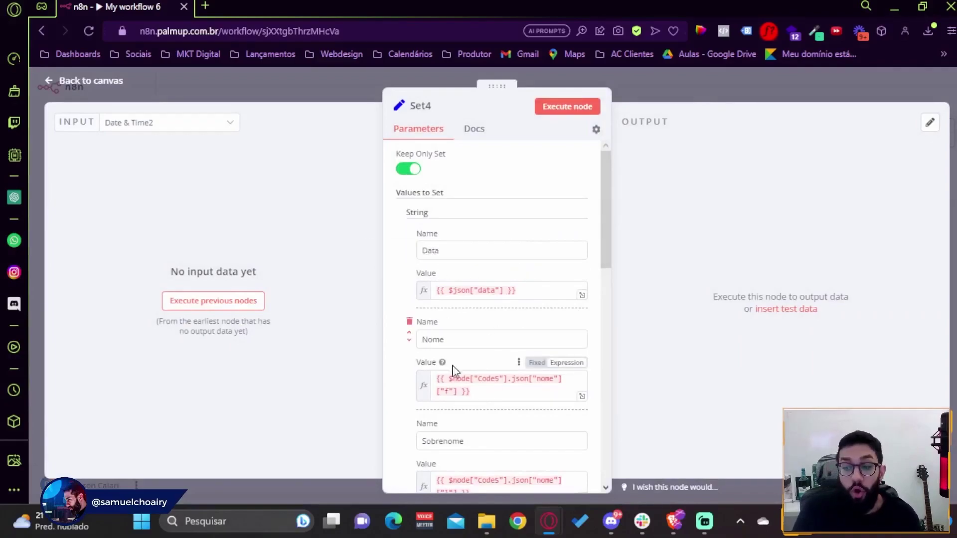
scroll(455, 334, "down", 3)
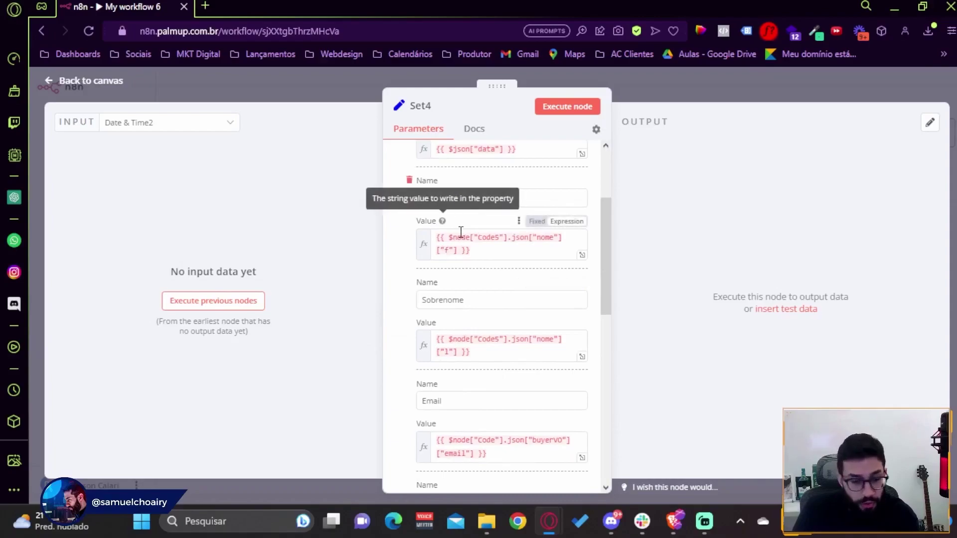
scroll(470, 352, "down", 3)
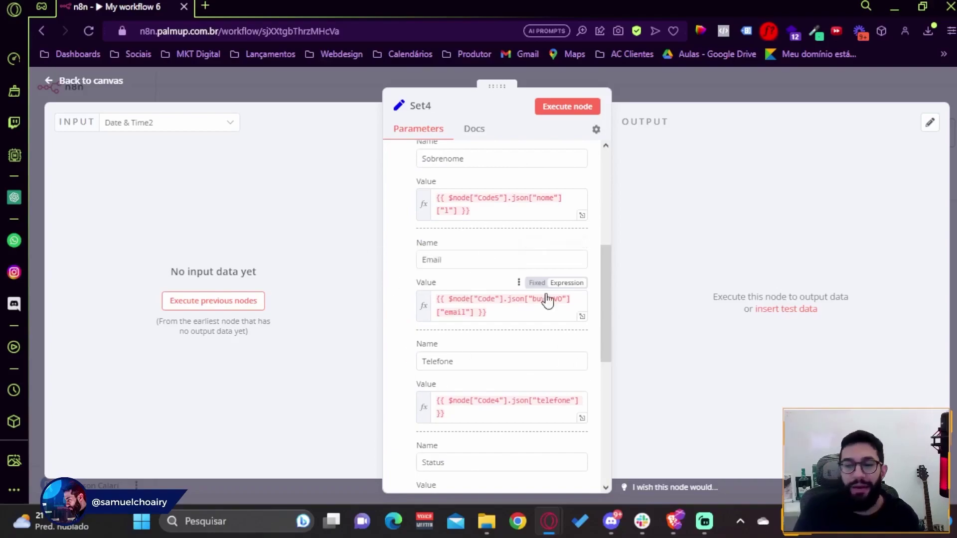
scroll(417, 339, "down", 1)
scroll(418, 339, "down", 1)
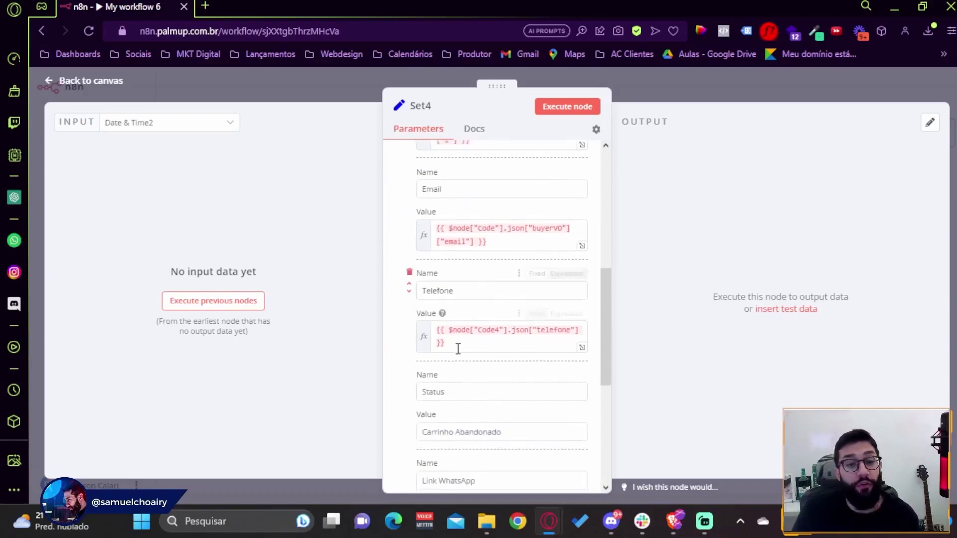
scroll(503, 299, "down", 3)
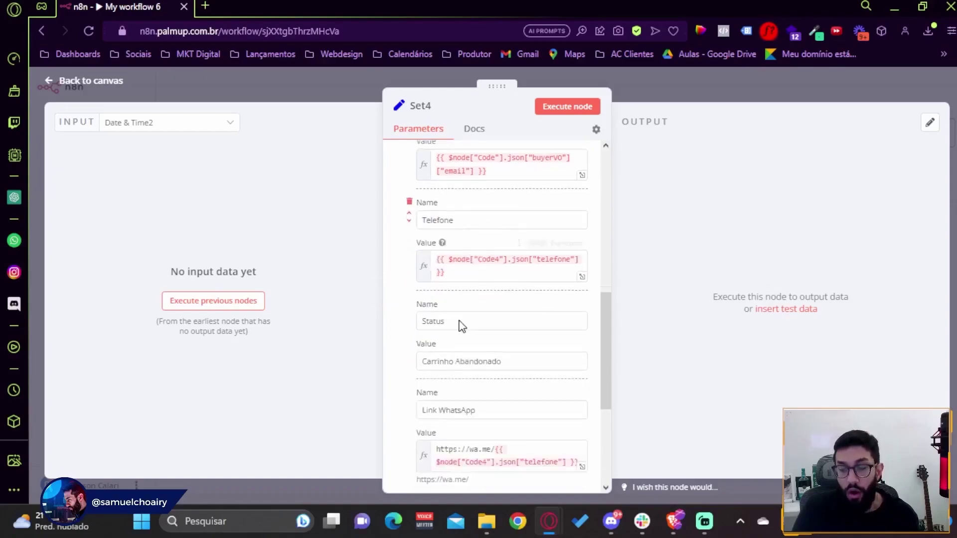
left_click_drag(510, 288, 418, 289)
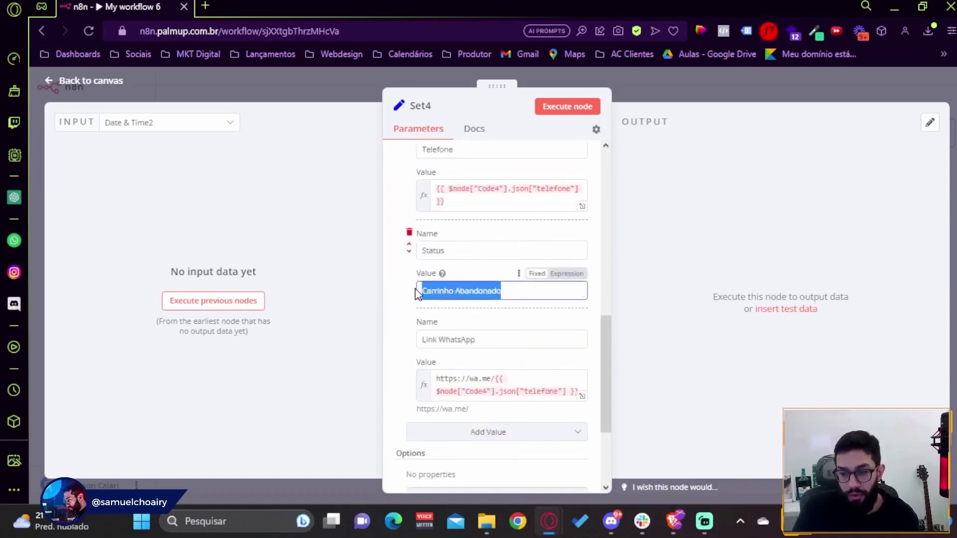
left_click(402, 421)
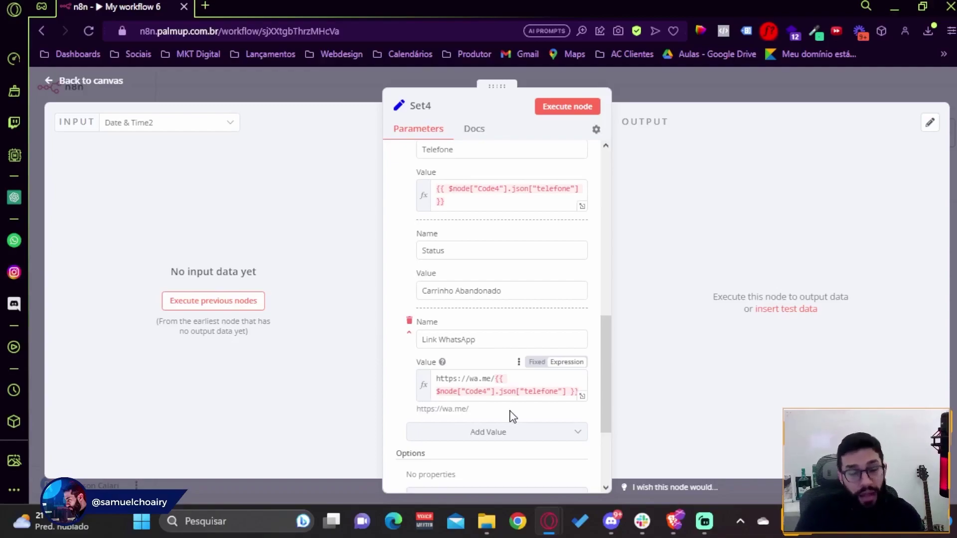
Switch to the Modelo - Controle Central spreadsheet and examine the header columns from Data to Link WhatsApp and the Recuperação sheet name.
mouse_move(674, 521)
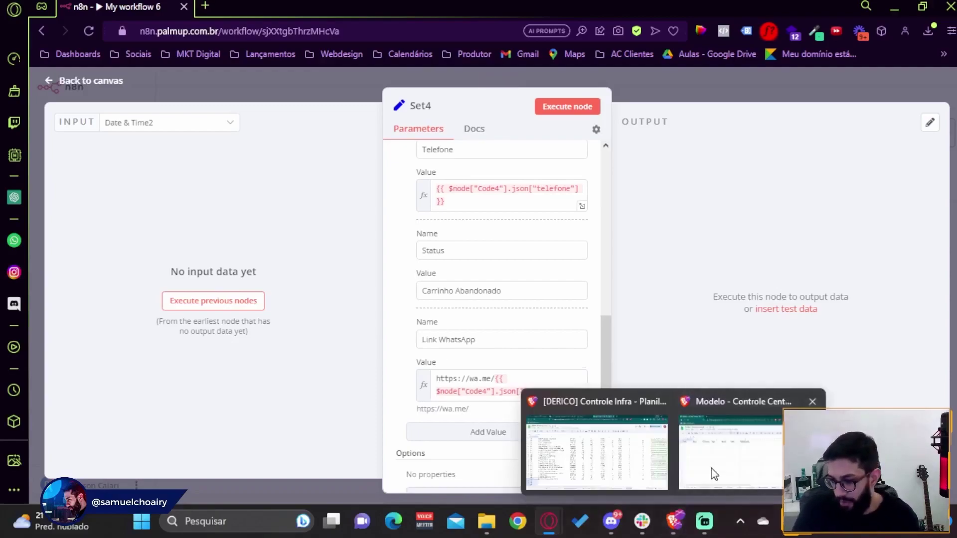
left_click(711, 473)
left_click(441, 194)
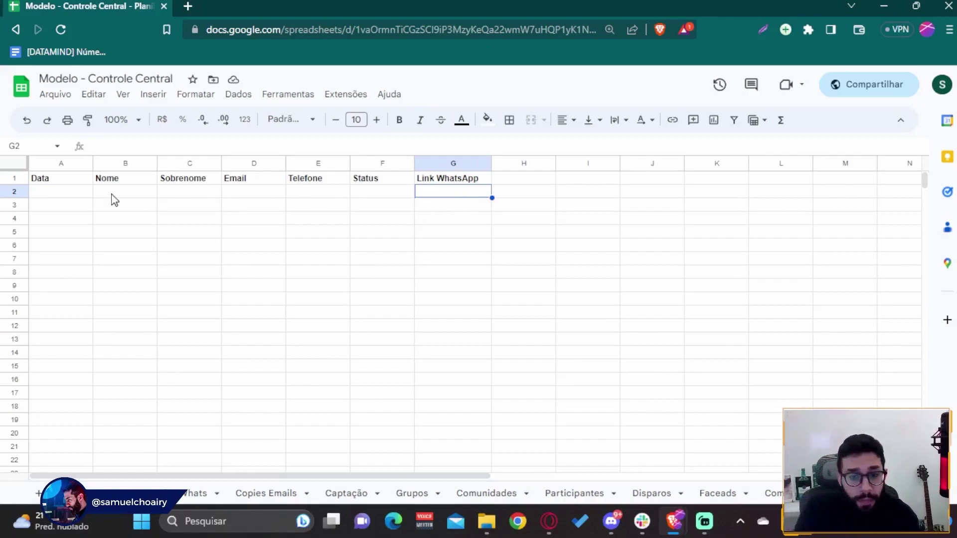
key("Home")
key("Right")
key("Right")
key("Right")
key("Right")
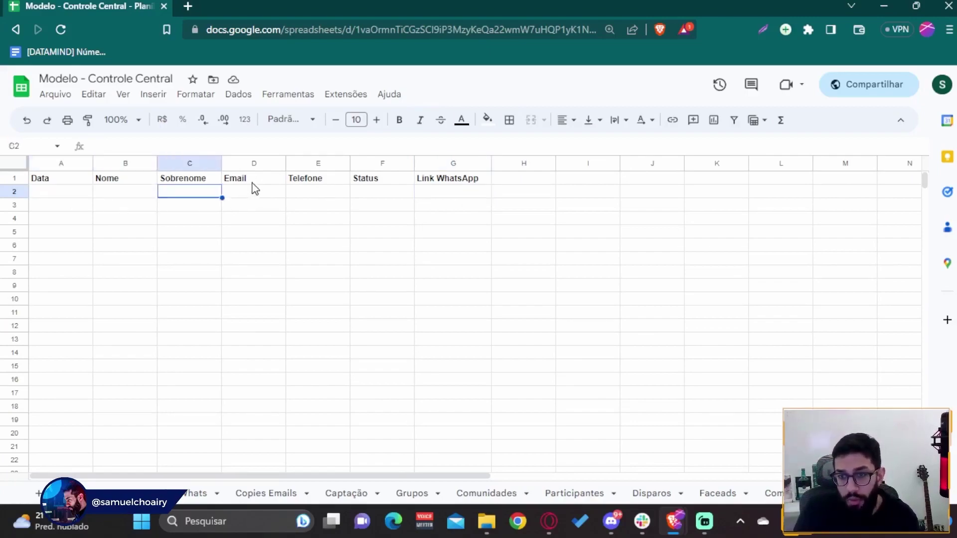
key("Up")
key("Right")
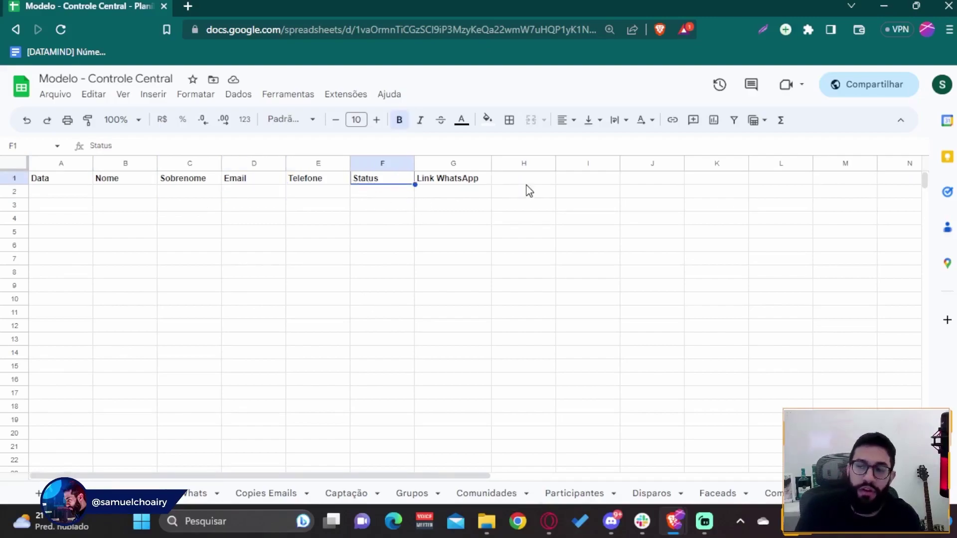
left_click(452, 191)
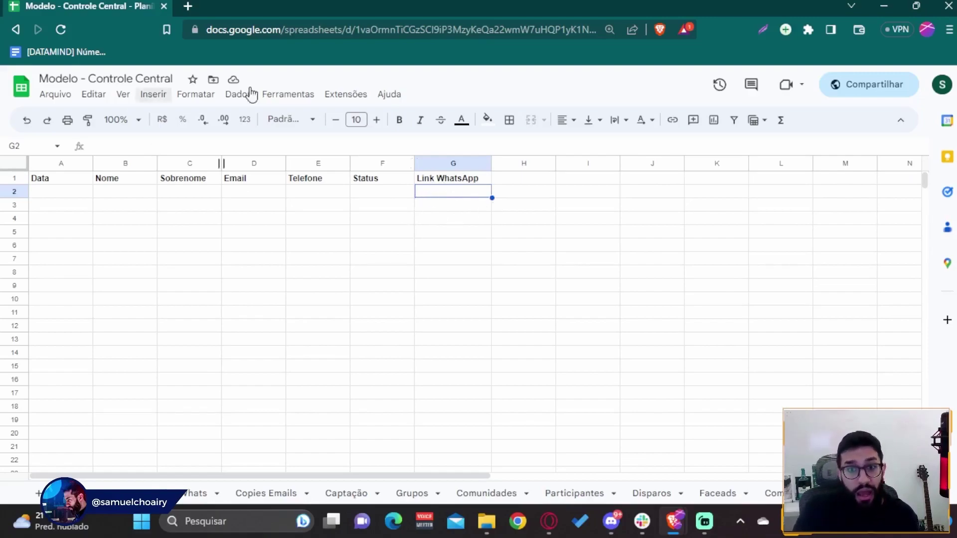
scroll(723, 493, "down", 3)
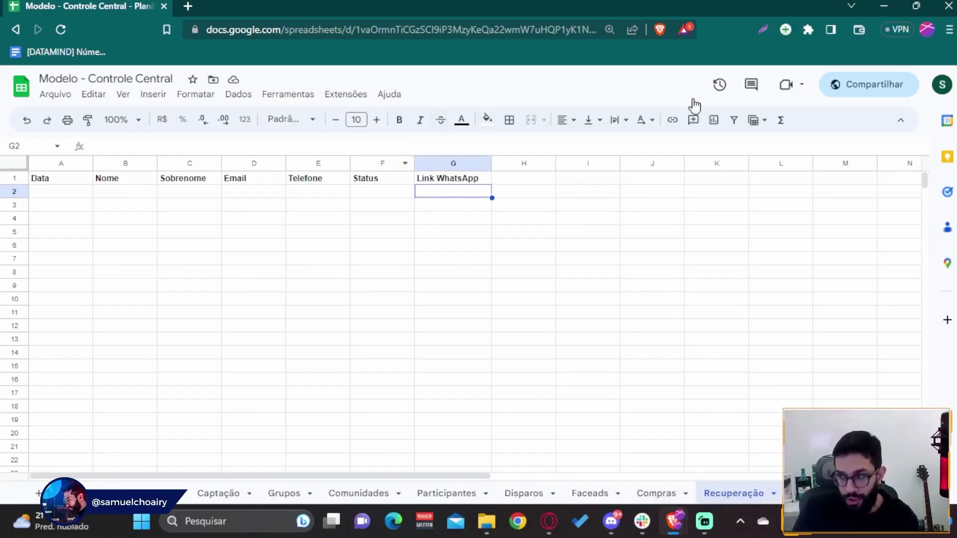
Switch back to the n8n workflow and look through the full parameter list of the ActiveCampaign node on the purchase branch.
left_click(883, 8)
left_click(662, 100)
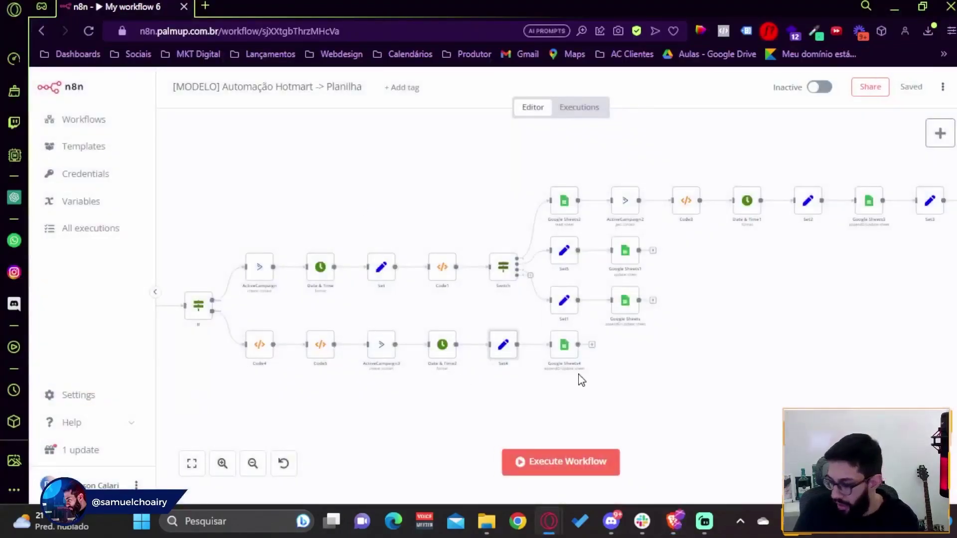
double_click(260, 277)
scroll(513, 219, "down", 2)
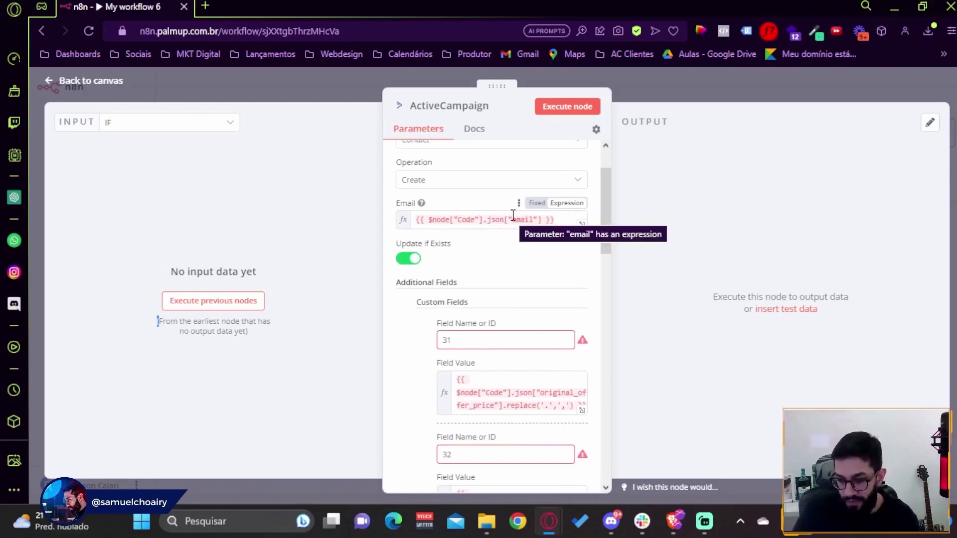
scroll(413, 294, "down", 4)
scroll(413, 292, "down", 8)
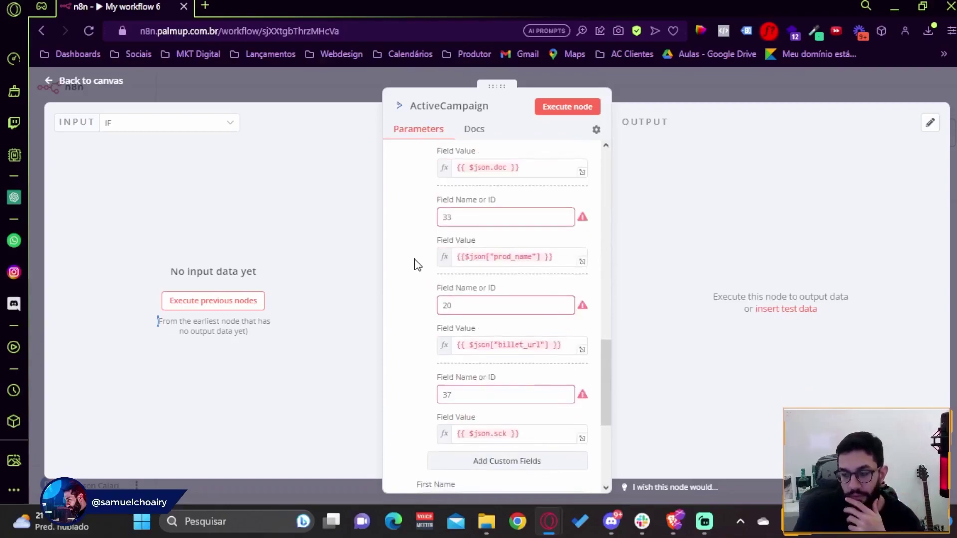
scroll(417, 259, "down", 3)
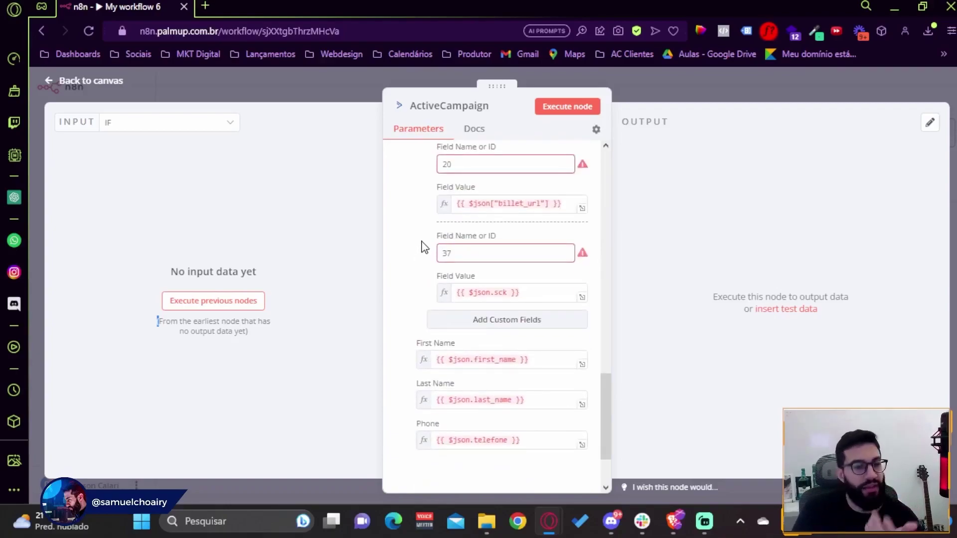
scroll(424, 248, "up", 1)
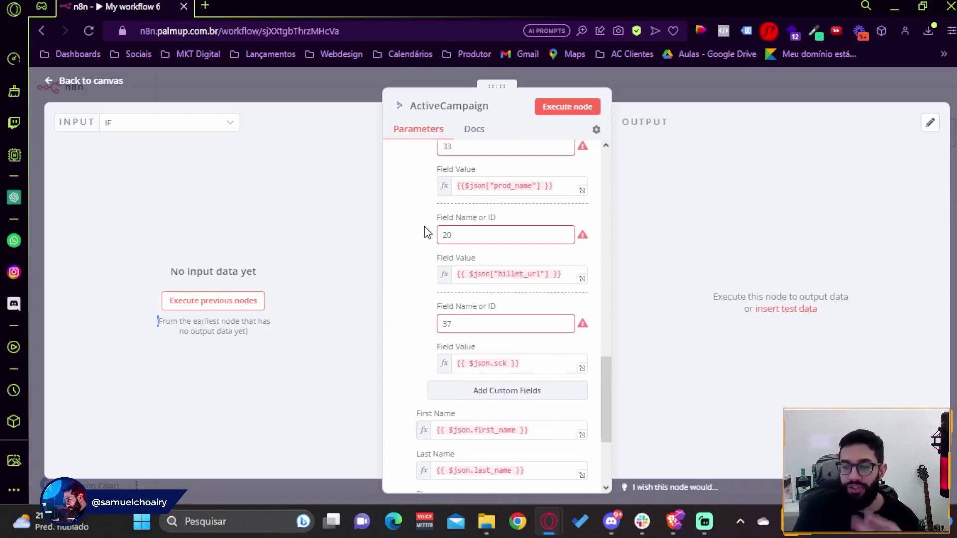
scroll(427, 232, "up", 1)
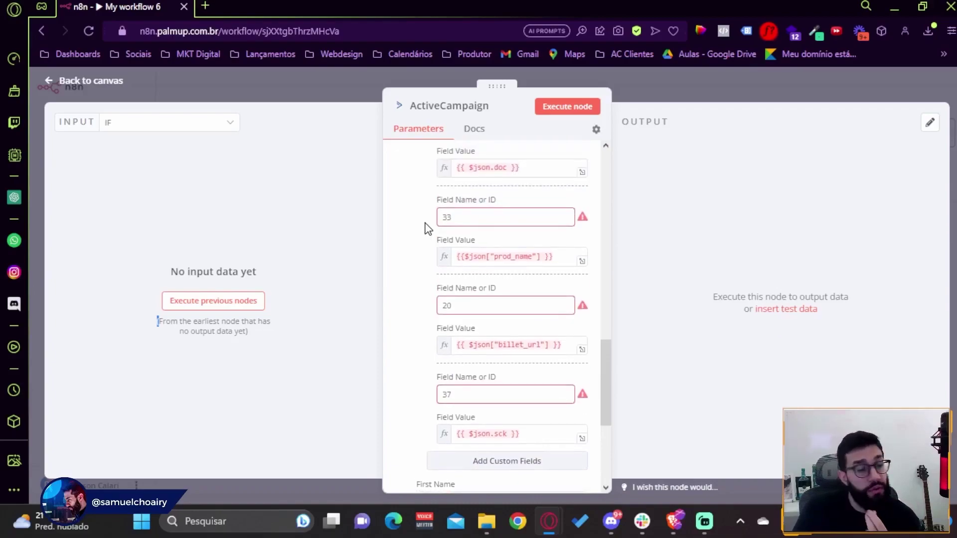
scroll(427, 224, "up", 5)
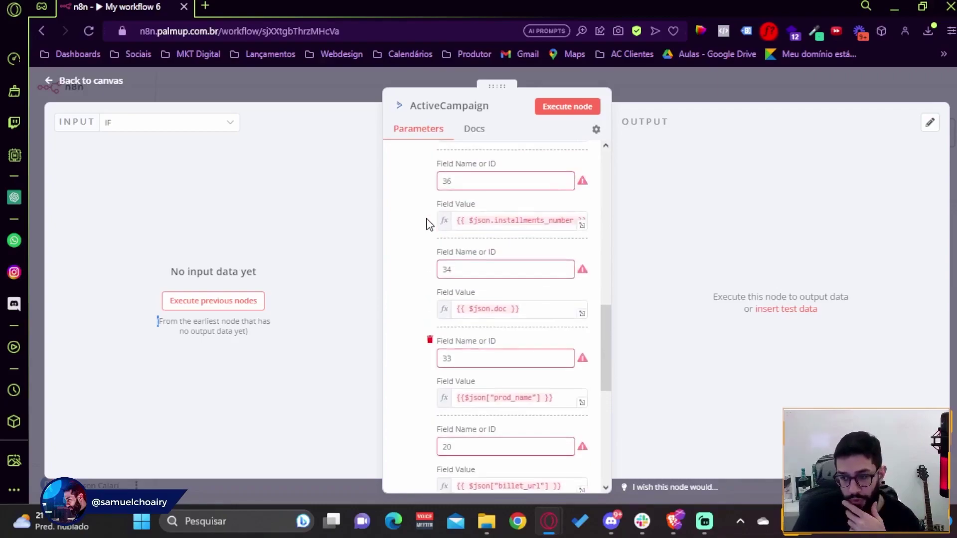
scroll(474, 241, "up", 5)
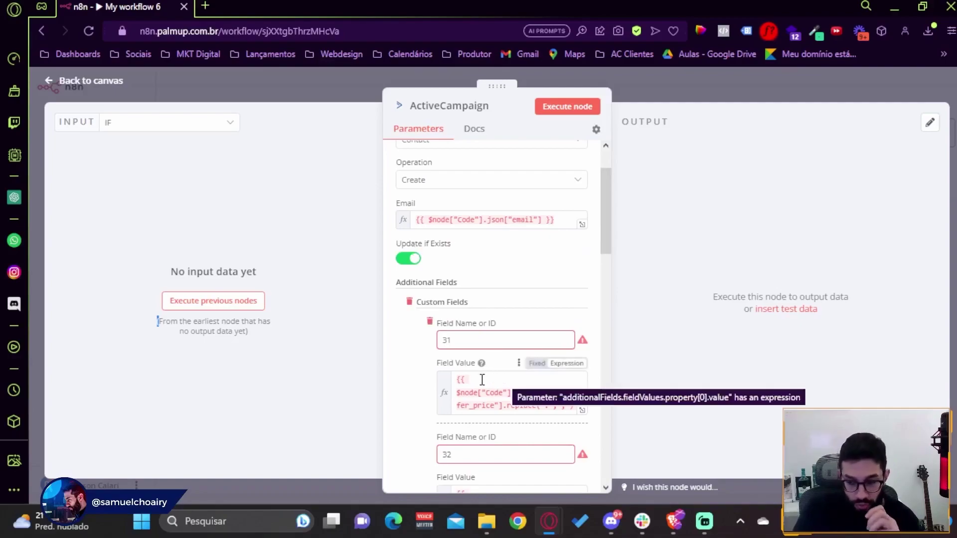
Examine custom field 31 of the ActiveCampaign node and its original_offer_price expression, including the replace function.
scroll(410, 384, "down", 2)
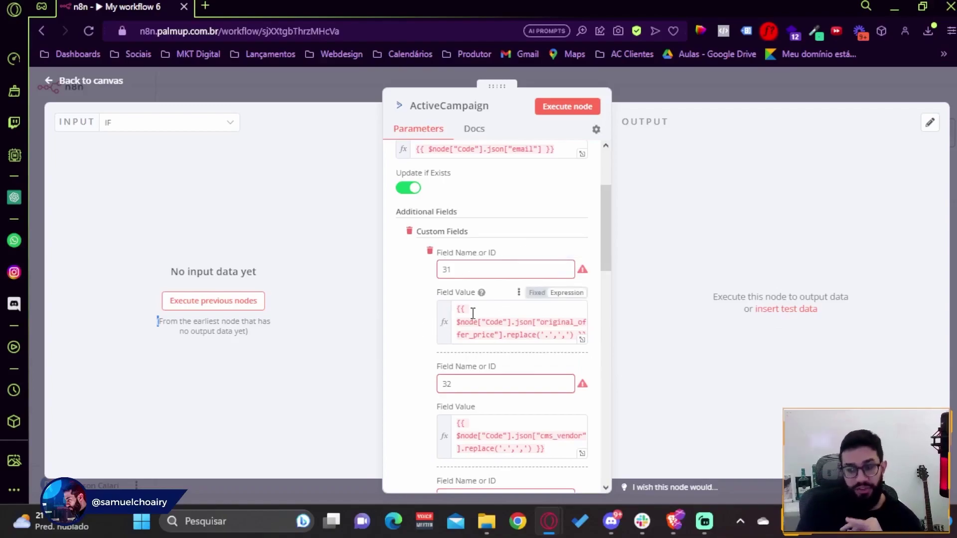
left_click_drag(504, 335, 594, 346)
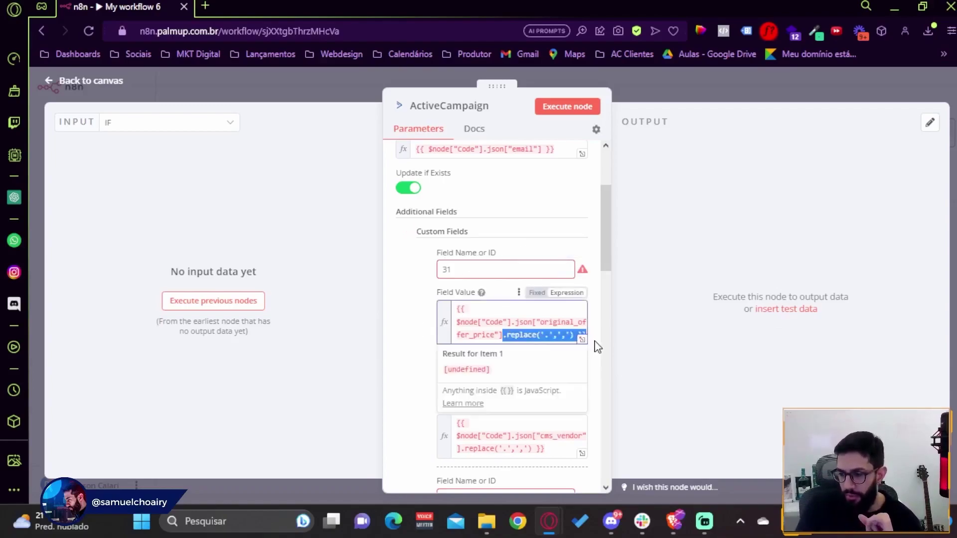
left_click(451, 347)
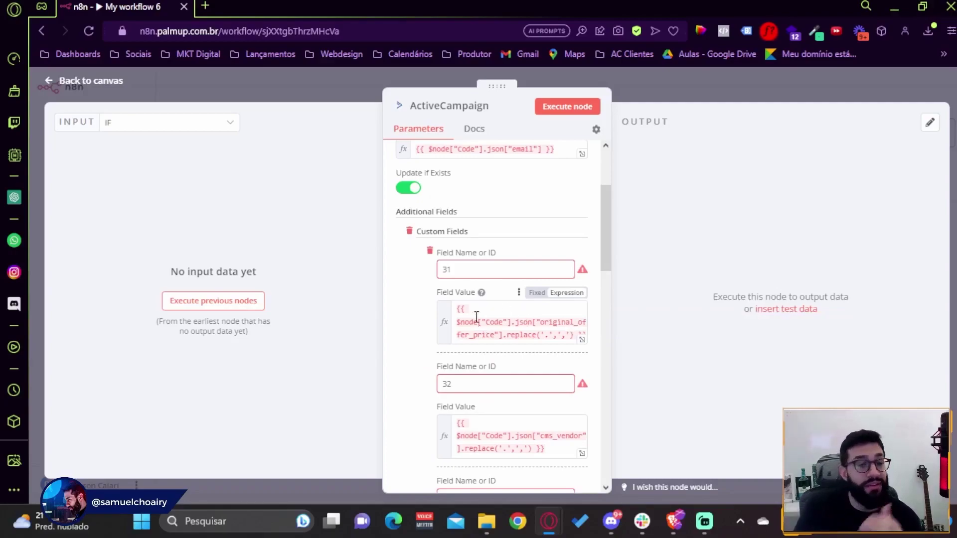
double_click(442, 269)
left_click(419, 316)
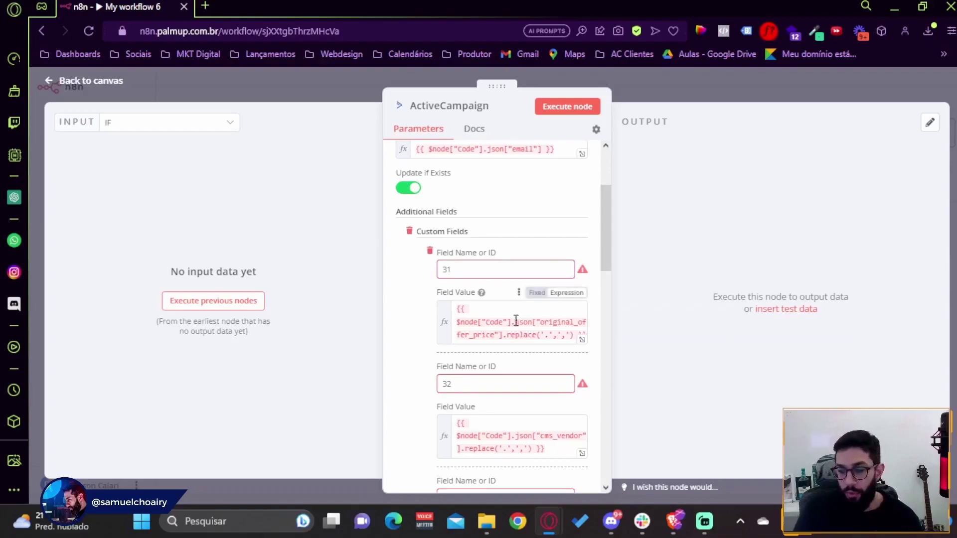
double_click(443, 265)
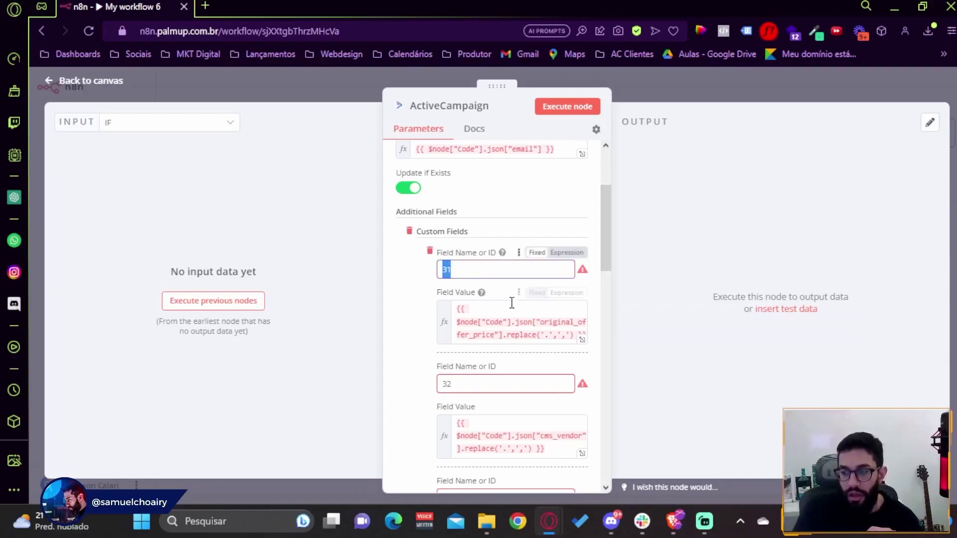
left_click_drag(458, 309, 551, 343)
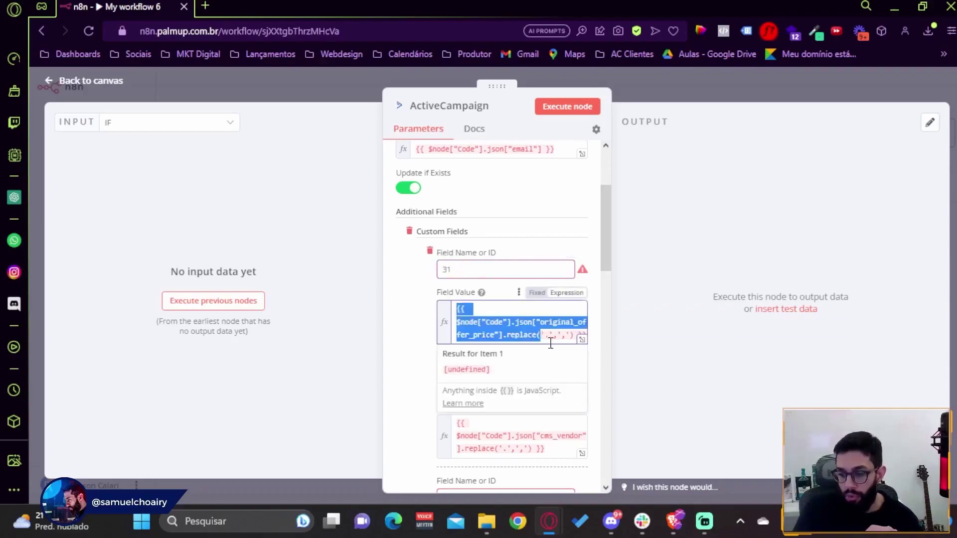
left_click(399, 395)
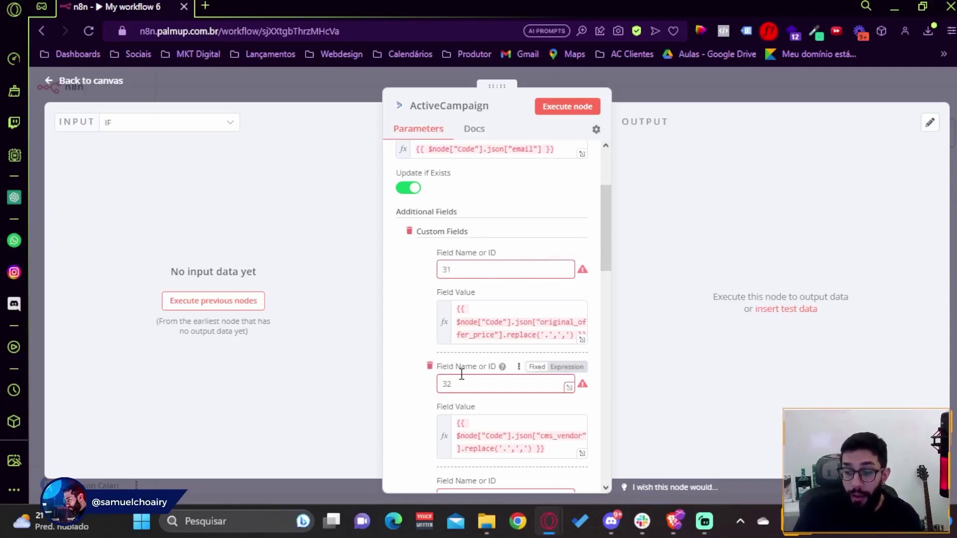
Examine custom field 32 and its cms_vendor expression in the ActiveCampaign node.
scroll(474, 410, "down", 3)
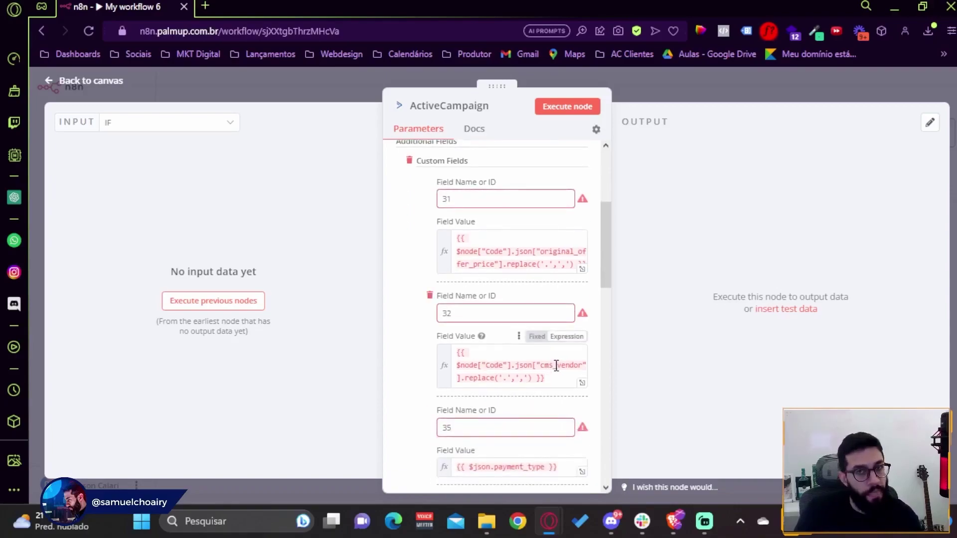
left_click_drag(545, 379, 451, 361)
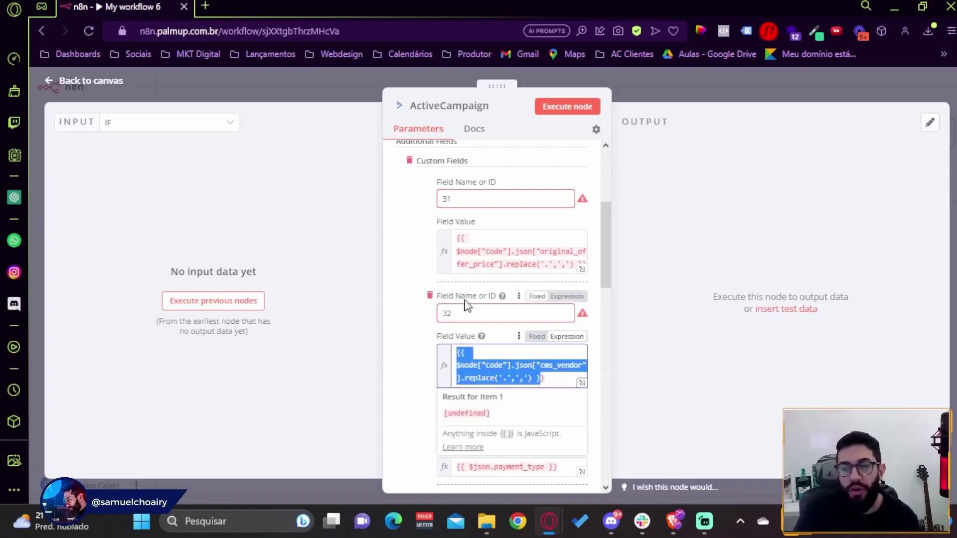
double_click(446, 313)
left_click(446, 366)
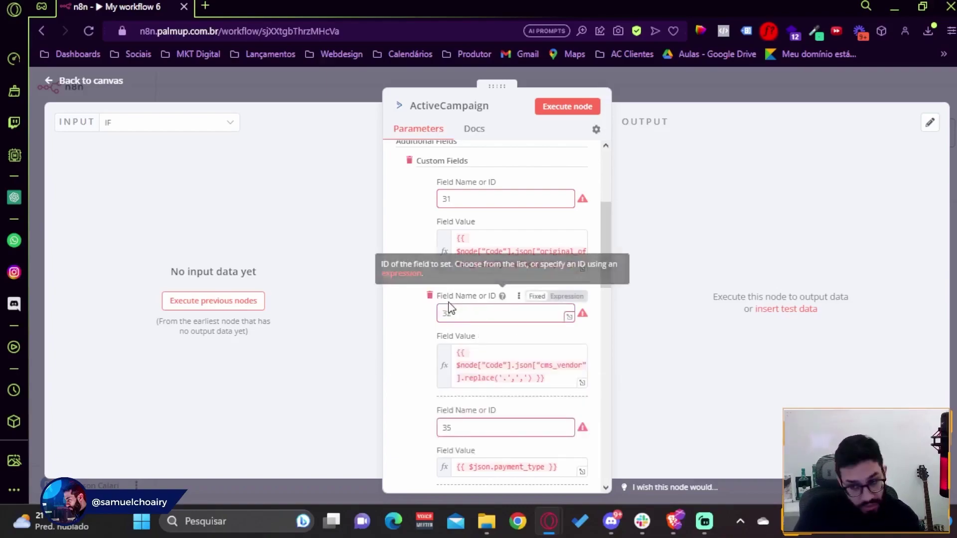
Review the remaining custom fields from payment type, transaction and installments through document, product name, billet URL and sck.
scroll(424, 349, "down", 4)
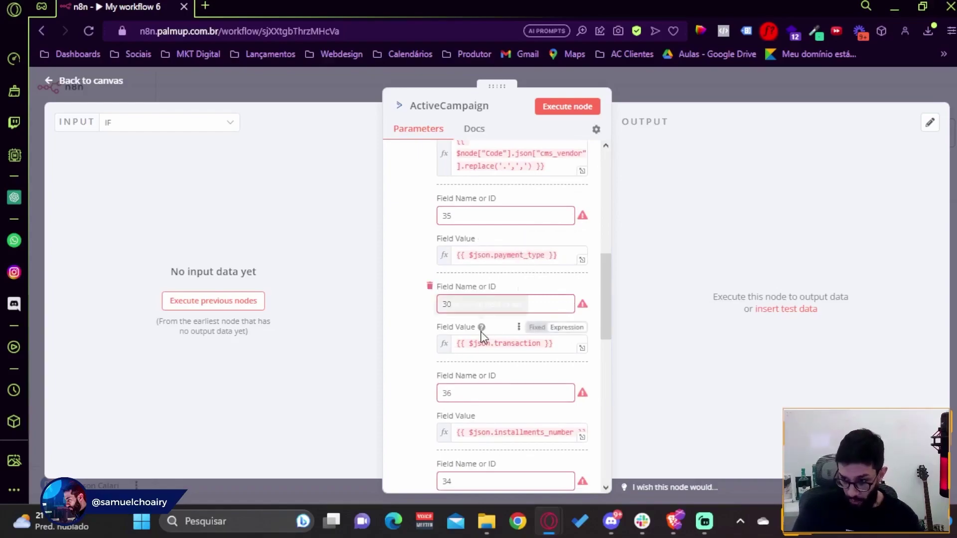
scroll(482, 324, "down", 1)
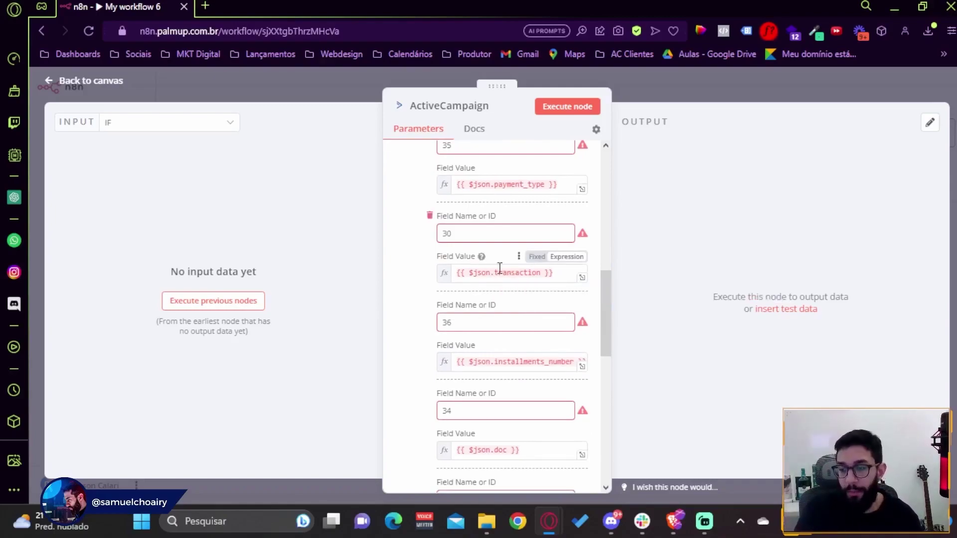
scroll(461, 296, "down", 1)
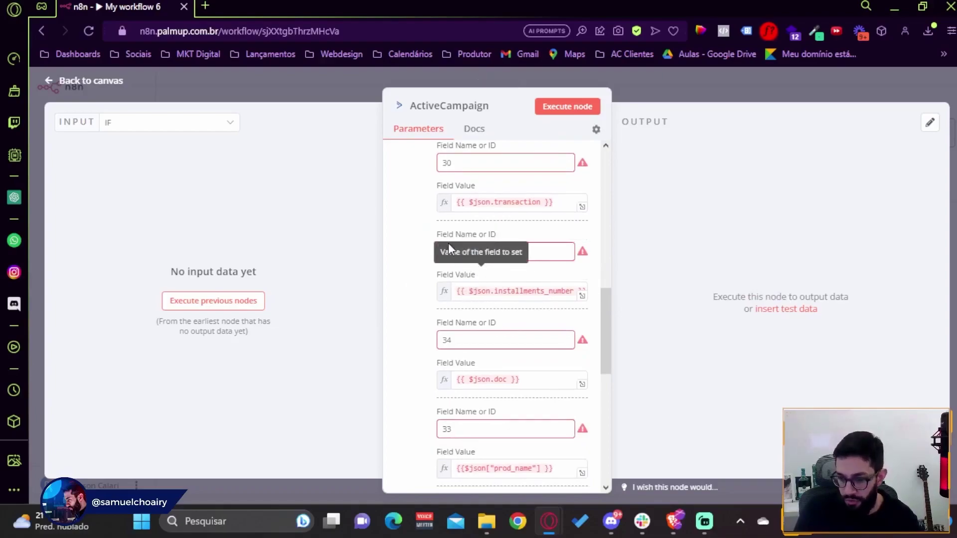
mouse_move(430, 239)
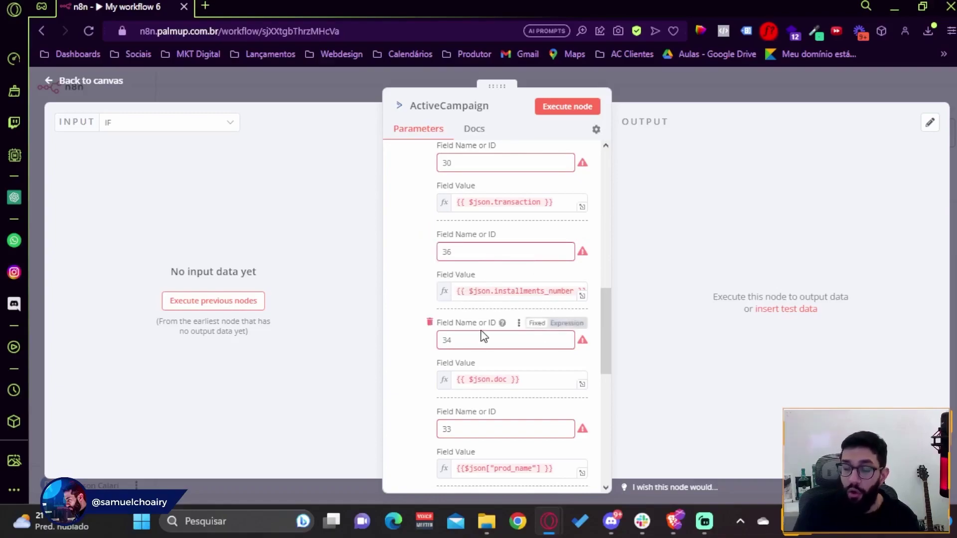
scroll(498, 314, "down", 1)
mouse_move(515, 294)
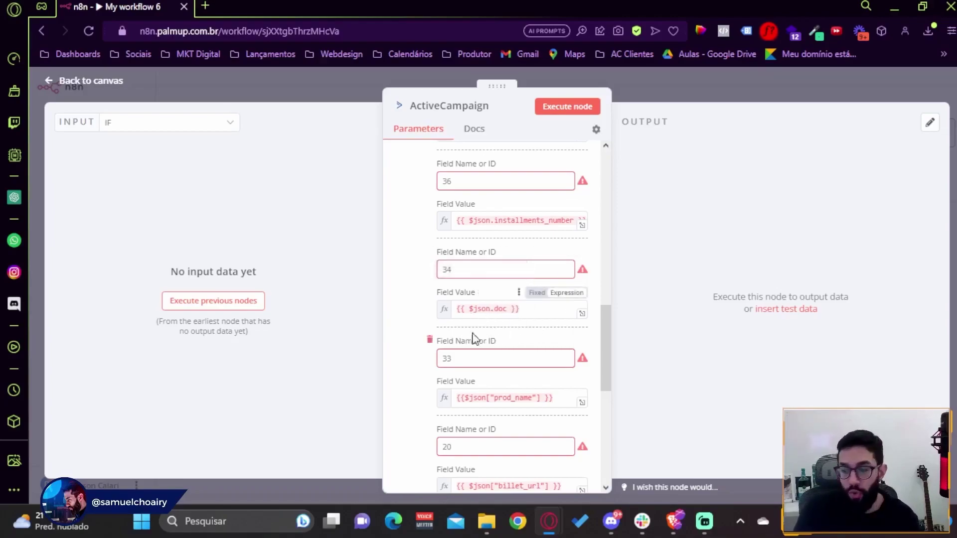
scroll(474, 301, "down", 1)
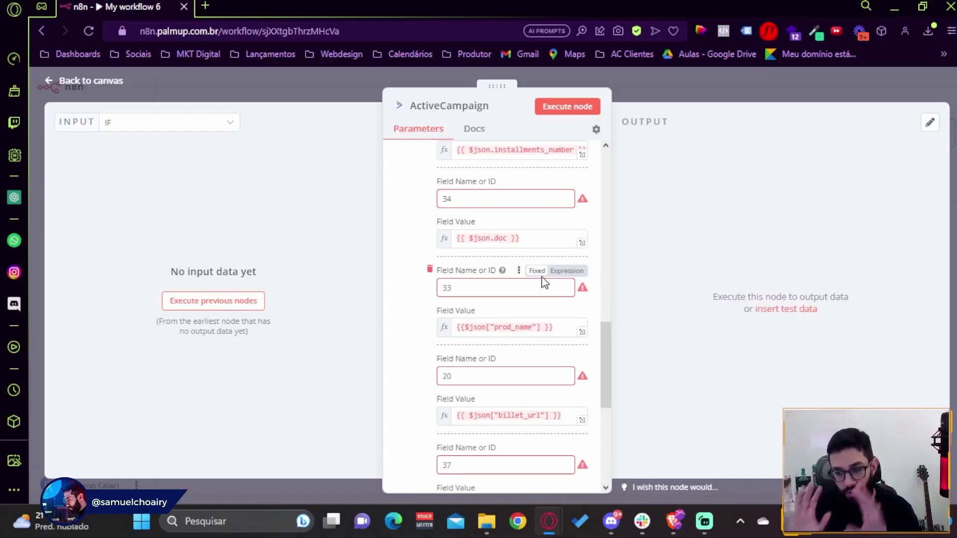
scroll(543, 283, "down", 1)
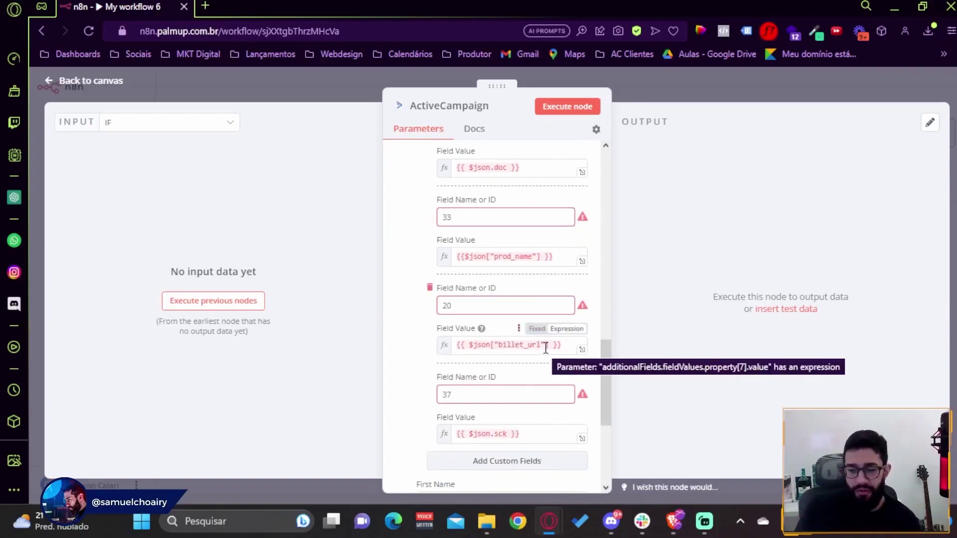
scroll(500, 399, "down", 1)
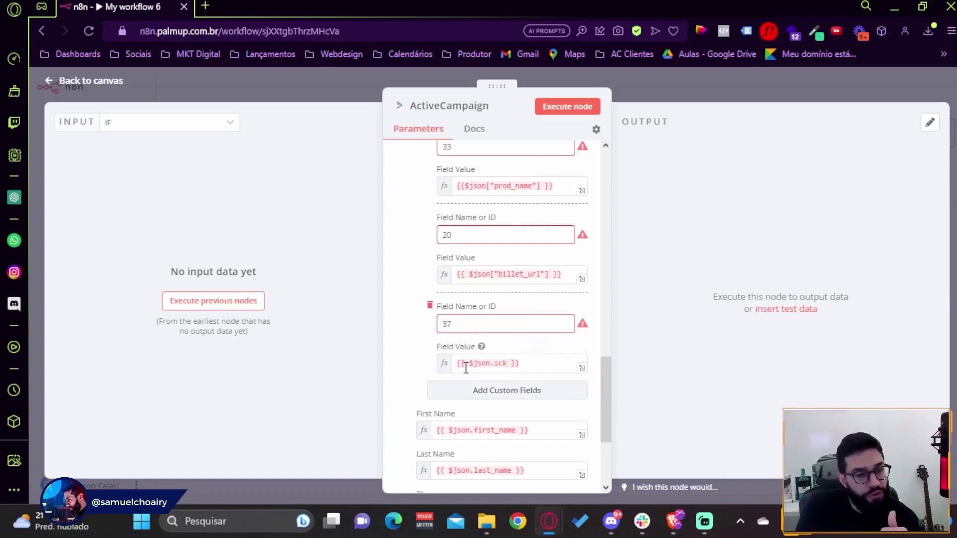
Recheck the custom fields, review the first name, last name, phone and email parameters, and return to the canvas.
scroll(508, 263, "up", 3)
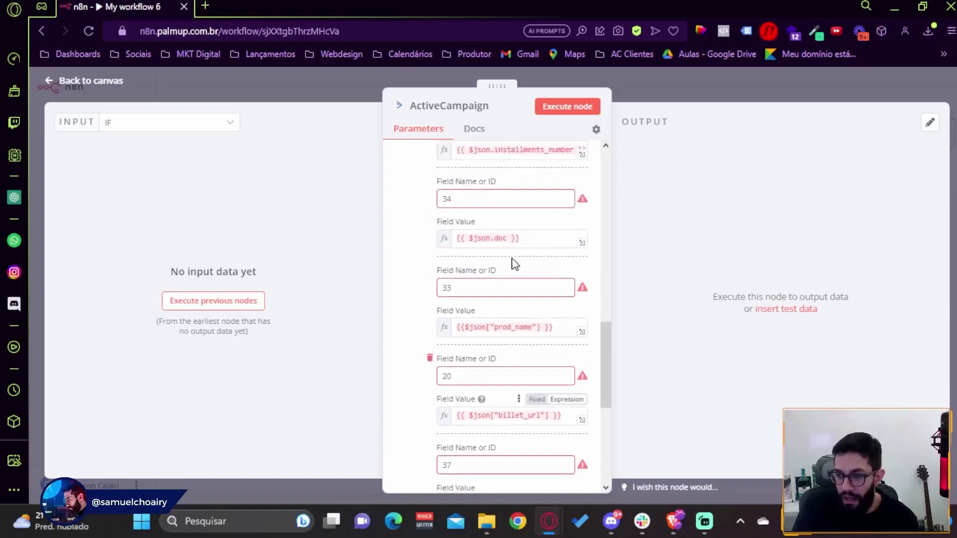
scroll(519, 252, "up", 3)
scroll(507, 248, "down", 3)
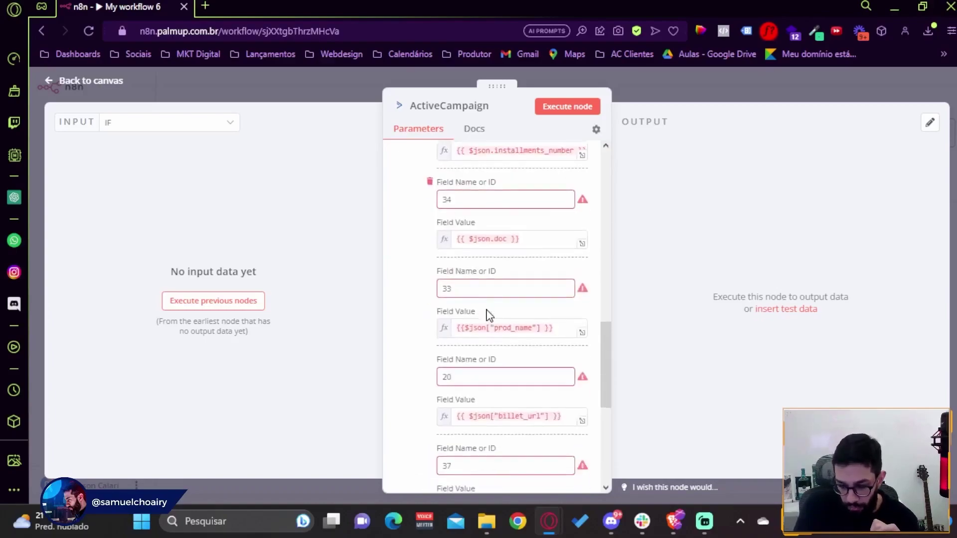
scroll(487, 315, "down", 6)
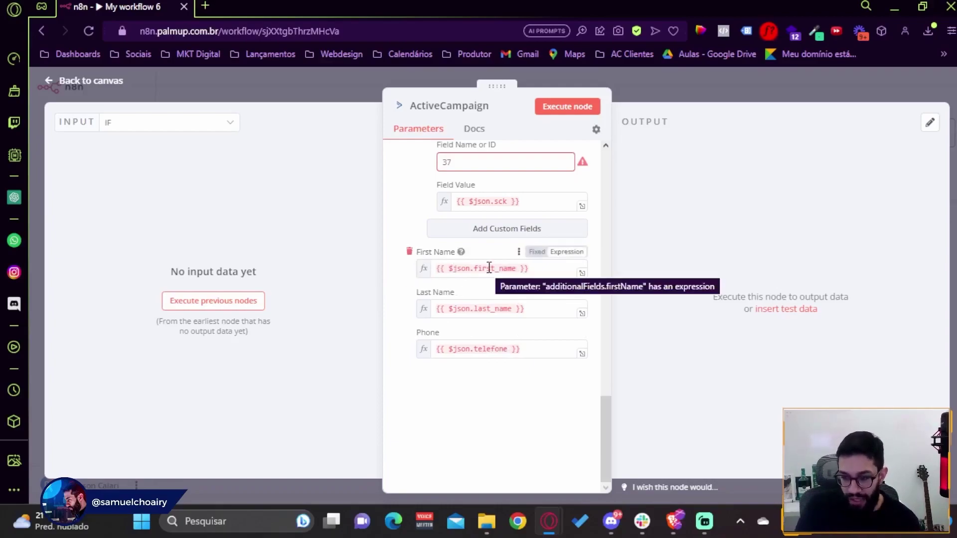
scroll(504, 353, "up", 10)
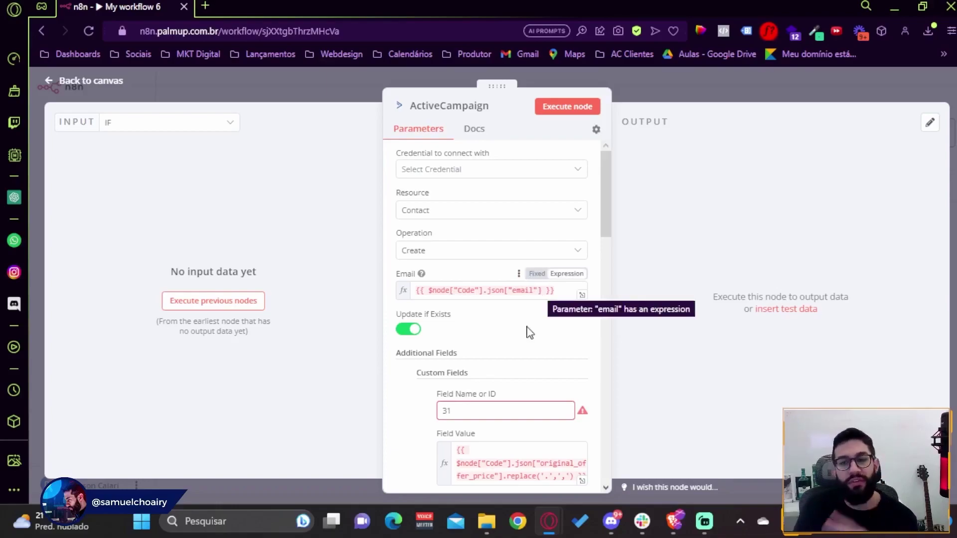
scroll(533, 297, "down", 3)
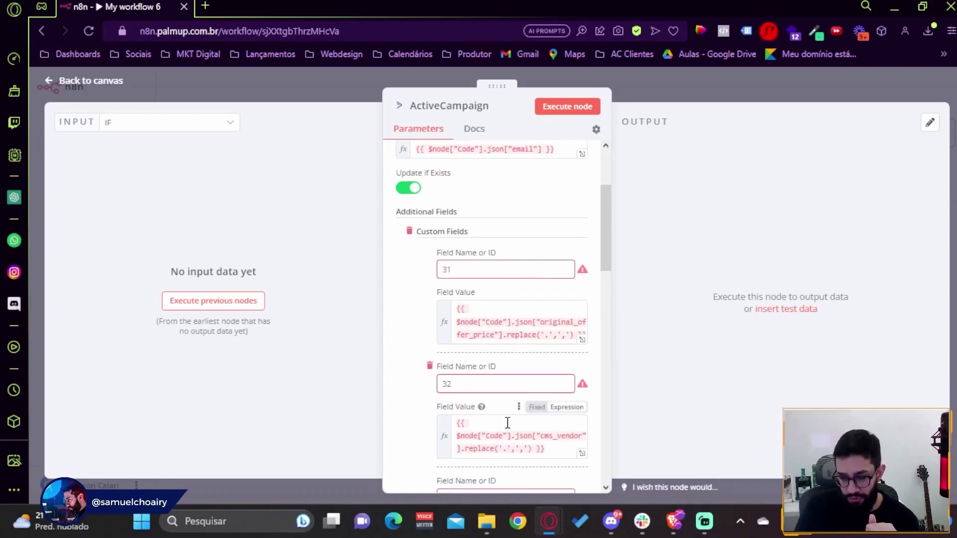
scroll(507, 423, "up", 3)
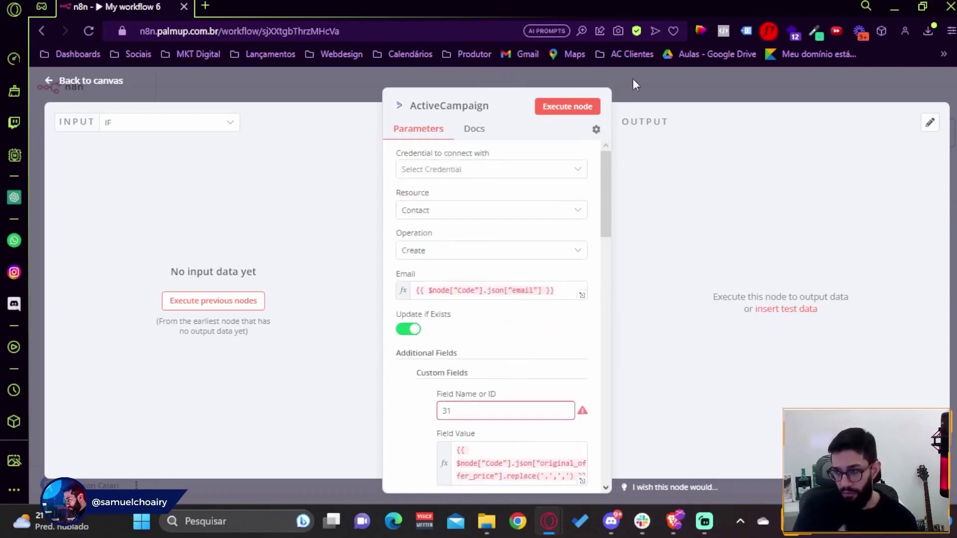
key("Escape")
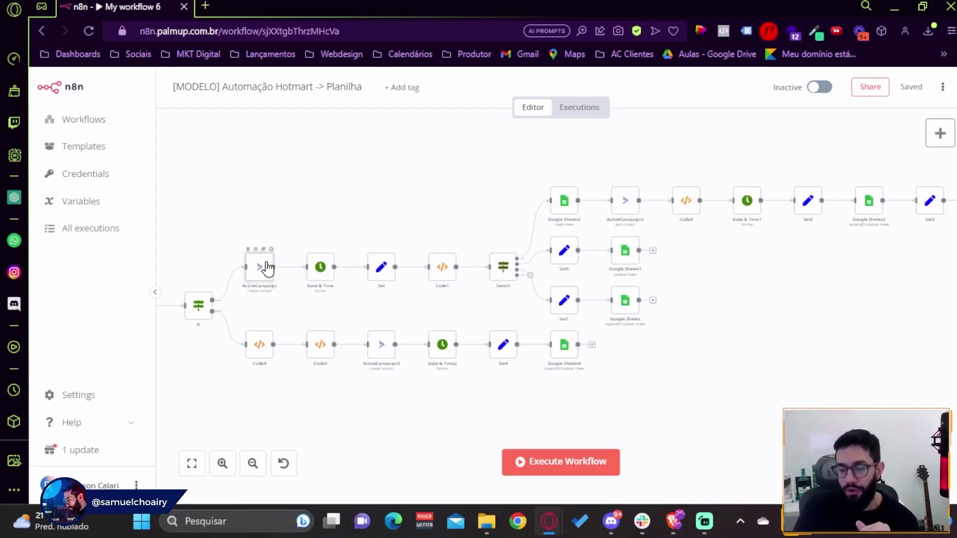
Open the Date & Time node after ActiveCampaign and examine its confirmation_purchase_date value expression.
double_click(320, 269)
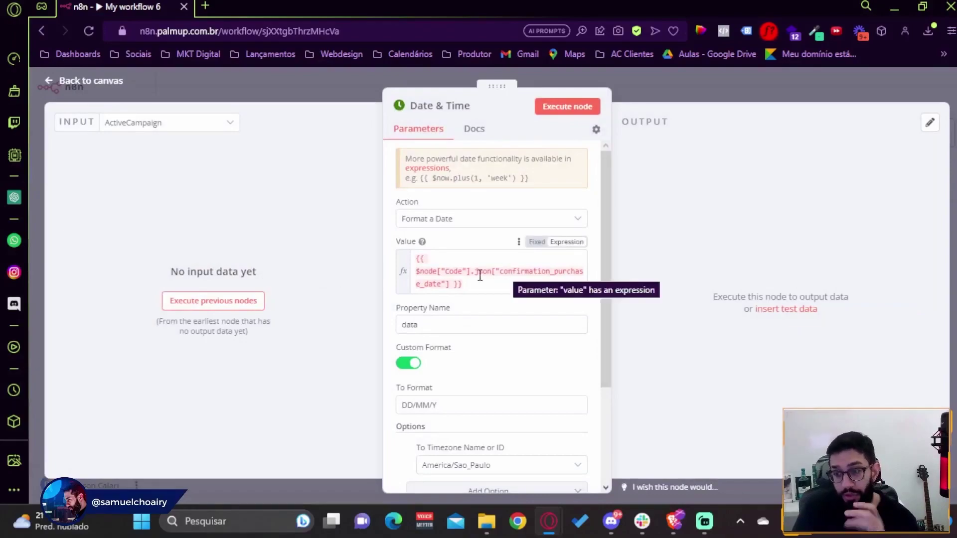
left_click(479, 291)
left_click_drag(480, 291, 406, 274)
left_click(338, 335)
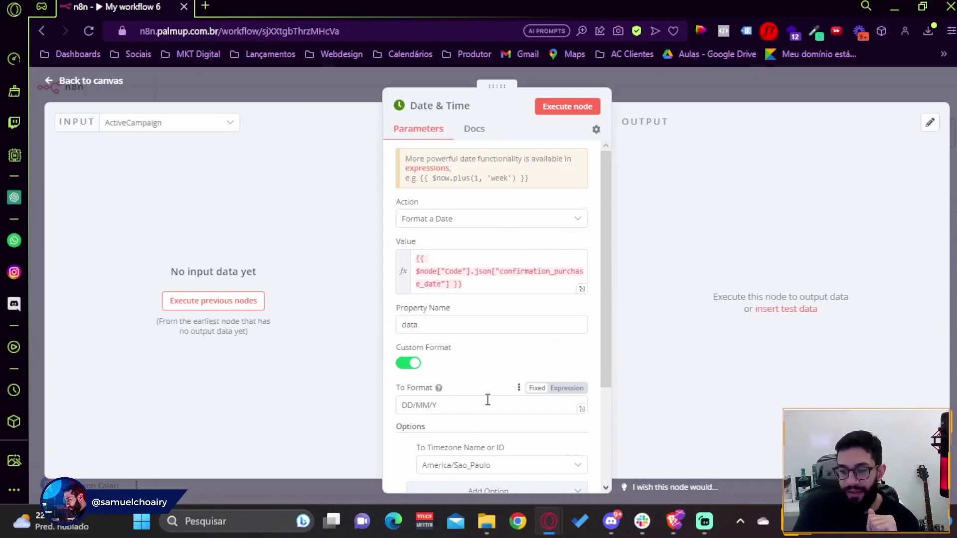
Check the Date & Time node's format and timezone, and review the Set node's first_name, last_name and email expressions.
scroll(498, 388, "down", 3)
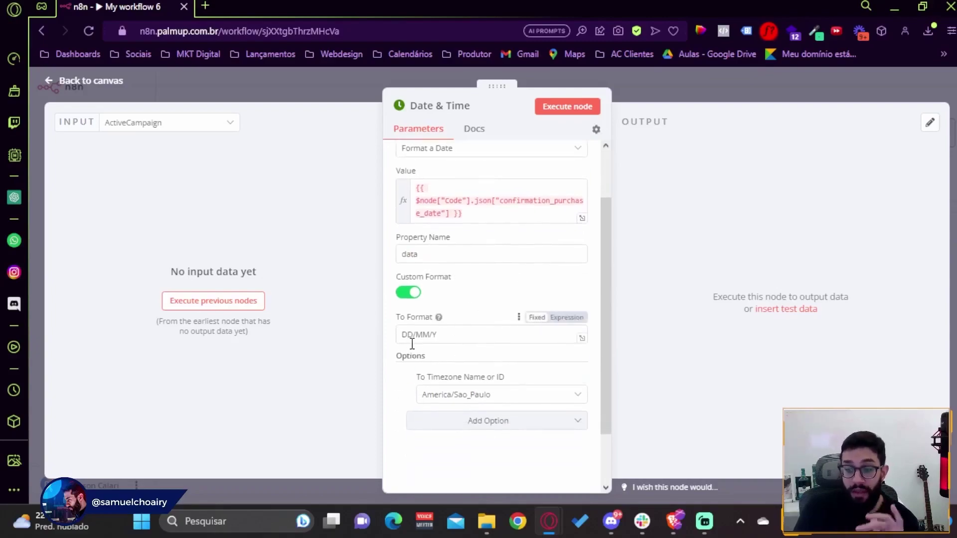
left_click(652, 102)
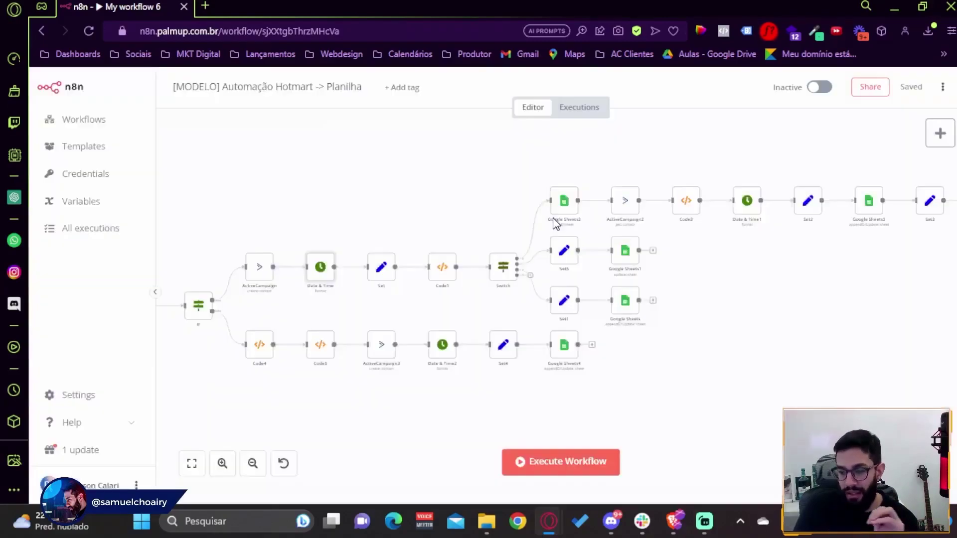
left_click(382, 281)
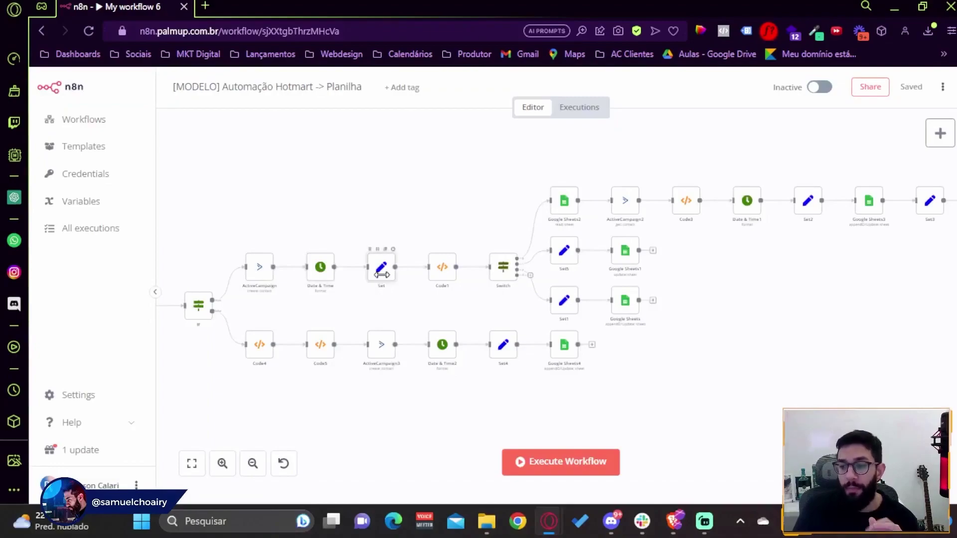
double_click(382, 280)
scroll(495, 329, "down", 3)
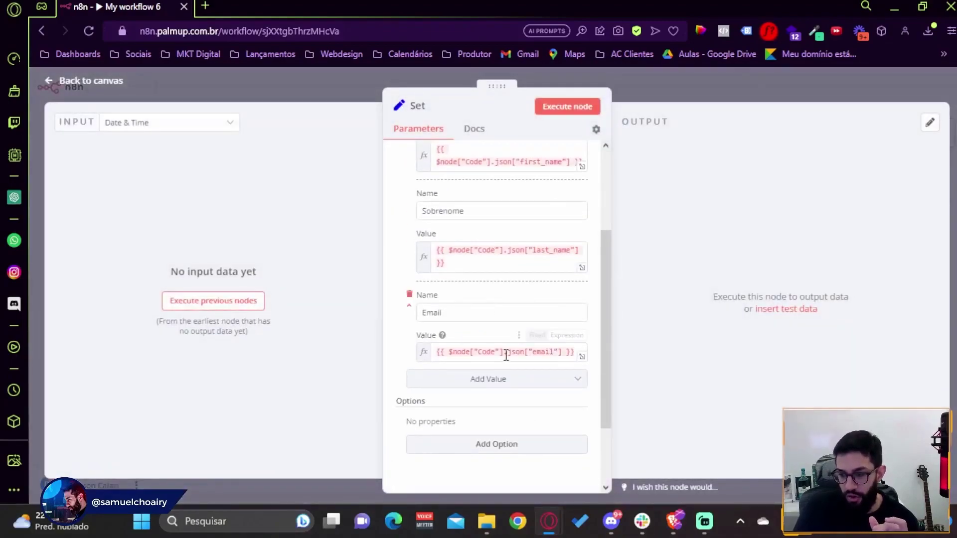
scroll(503, 356, "up", 2)
left_click(653, 88)
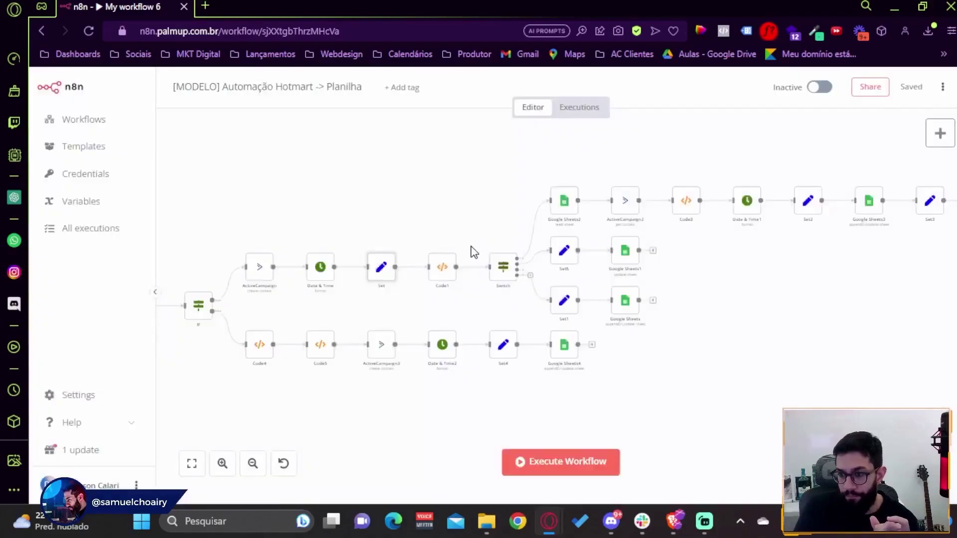
Open the Code1 node, examine its UTM assignments and Status mapping from approved to waiting_payment, and return to the canvas.
double_click(442, 267)
scroll(440, 270, "down", 3)
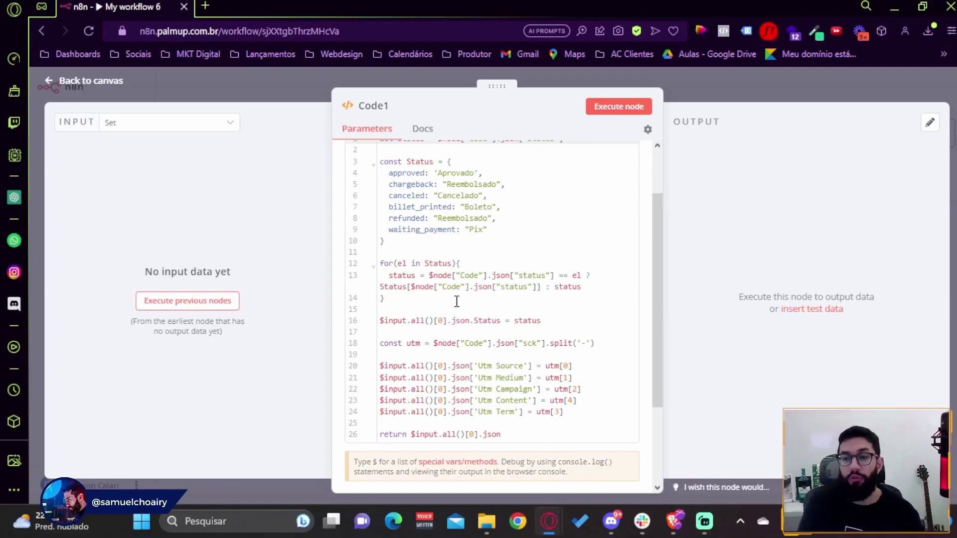
left_click_drag(553, 414, 506, 228)
left_click(506, 228)
scroll(503, 229, "up", 2)
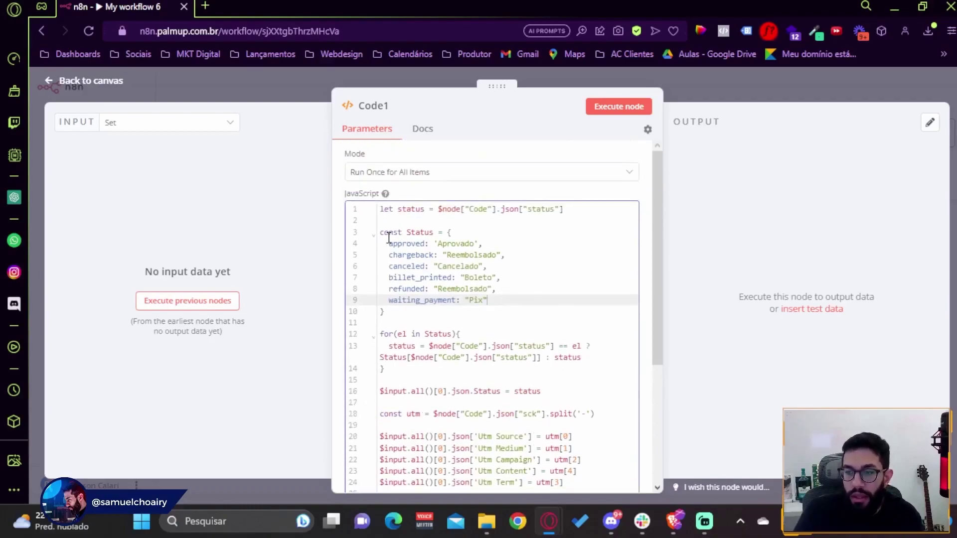
left_click_drag(388, 243, 487, 300)
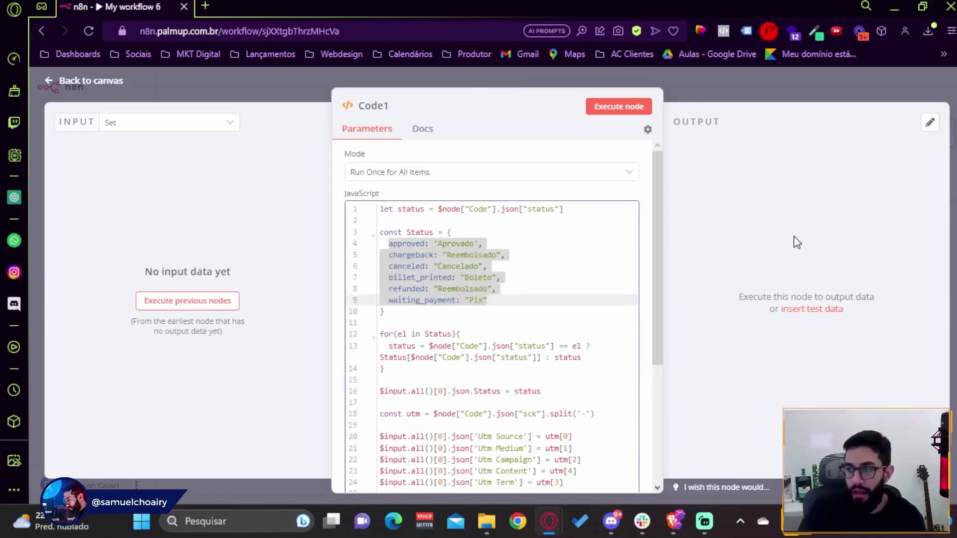
left_click(737, 97)
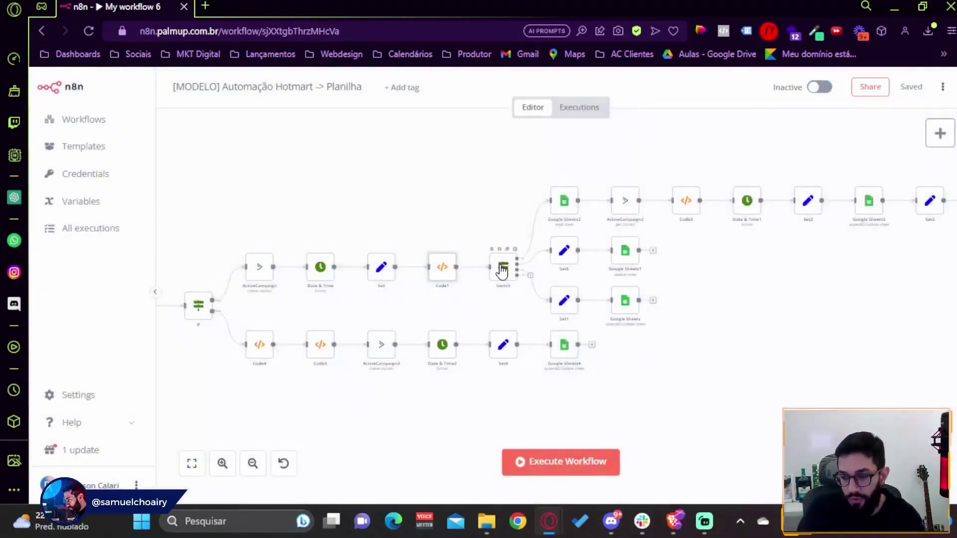
Review the Switch node's routing rules for Aprovado, Reembolsado, Pix and Boleto, and return to the canvas.
double_click(491, 275)
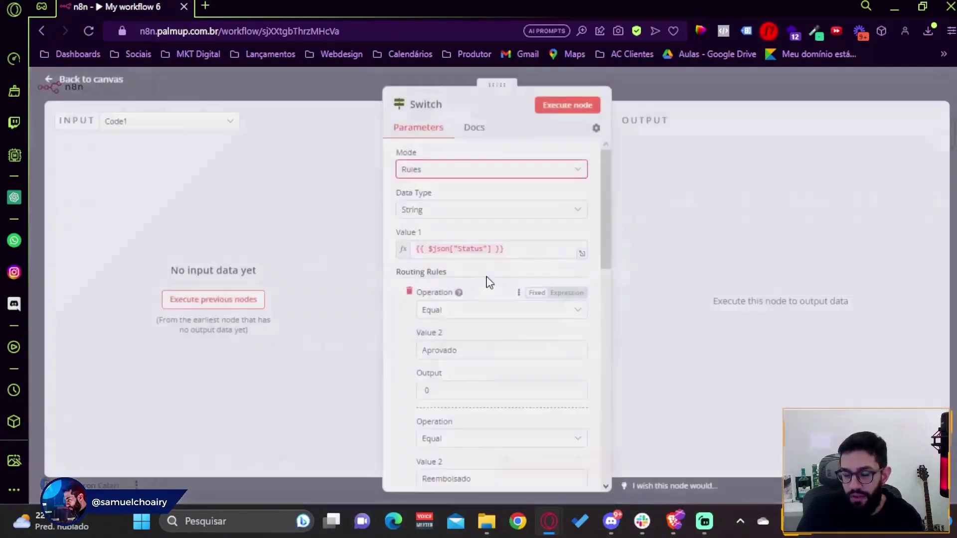
scroll(444, 312, "down", 2)
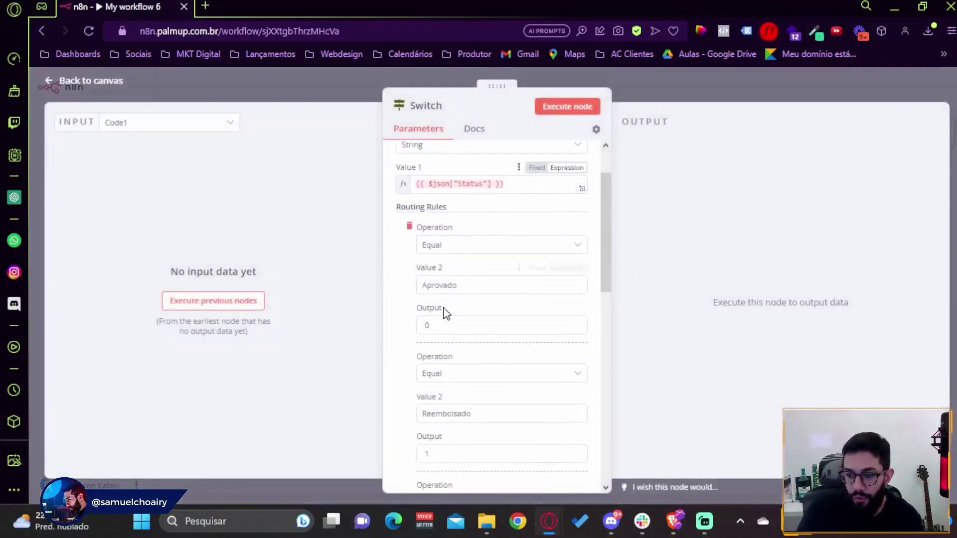
scroll(470, 268, "down", 8)
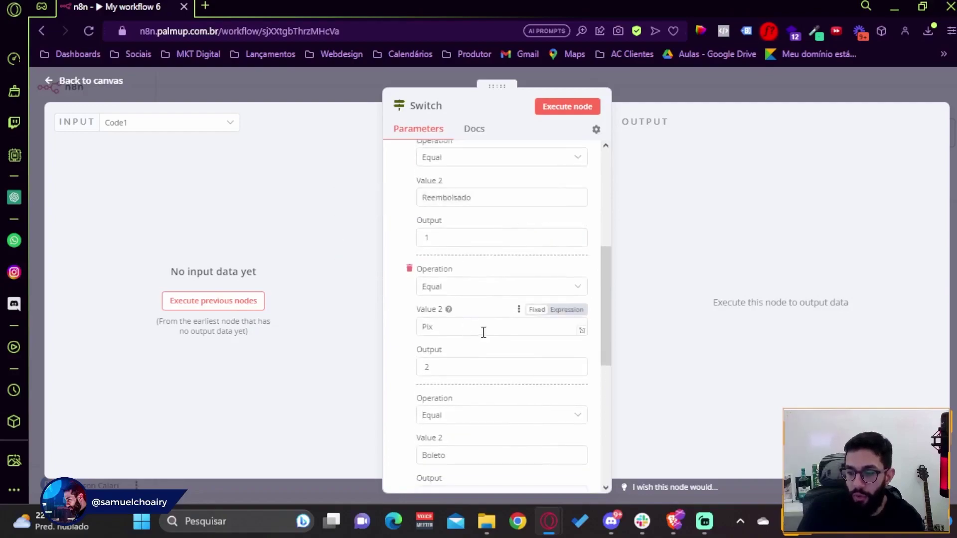
scroll(474, 194, "up", 6)
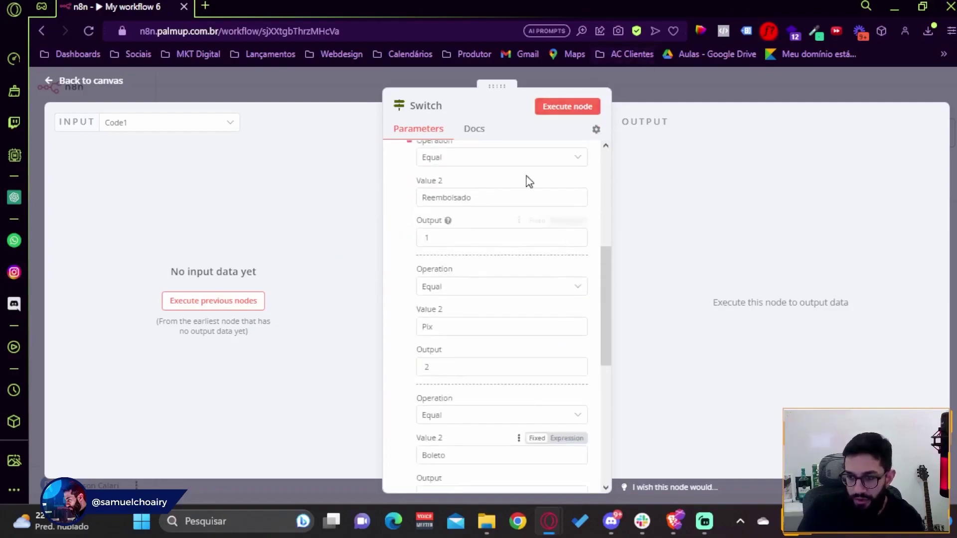
scroll(472, 200, "up", 2)
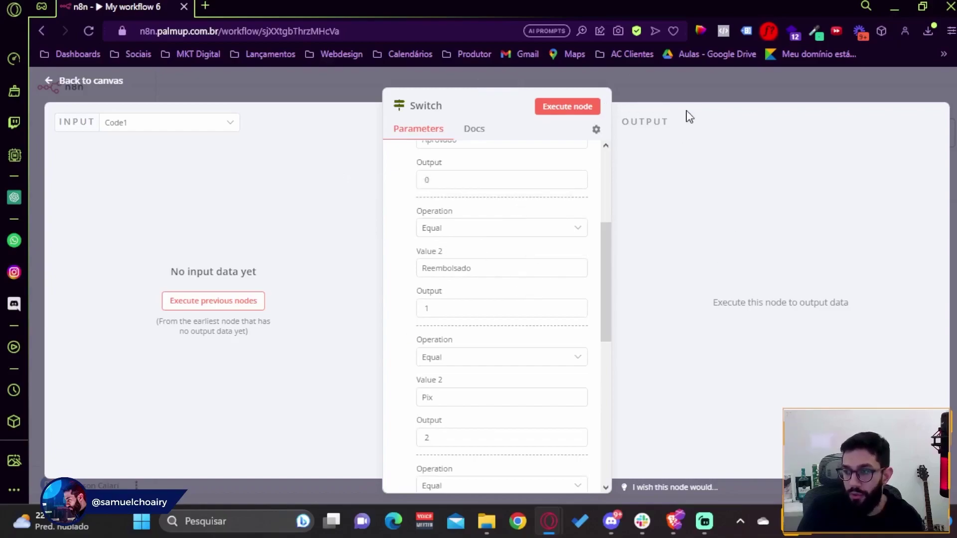
key("Escape")
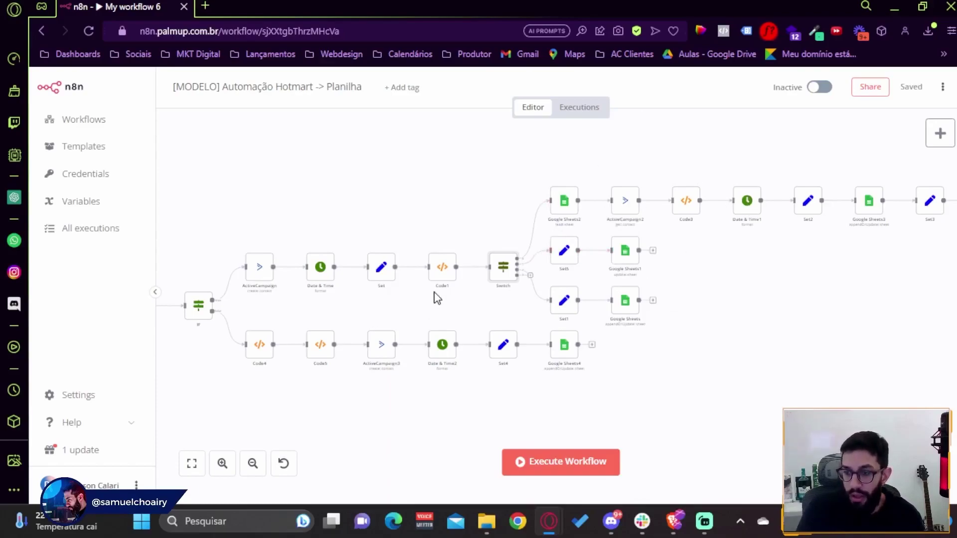
Reopen the Code1 node and examine the status translation code on lines 1 to 16.
double_click(443, 269)
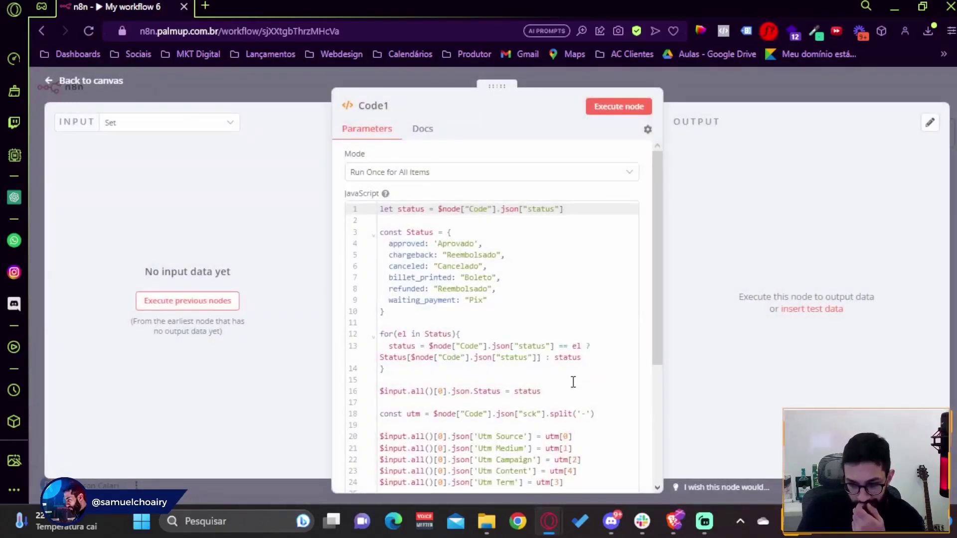
scroll(571, 385, "down", 2)
left_click_drag(552, 322, 367, 134)
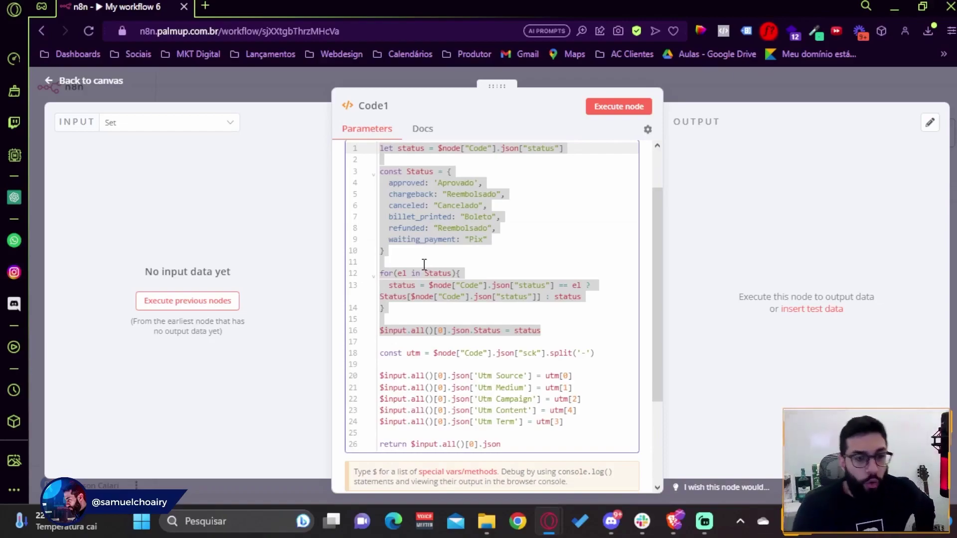
left_click(451, 352)
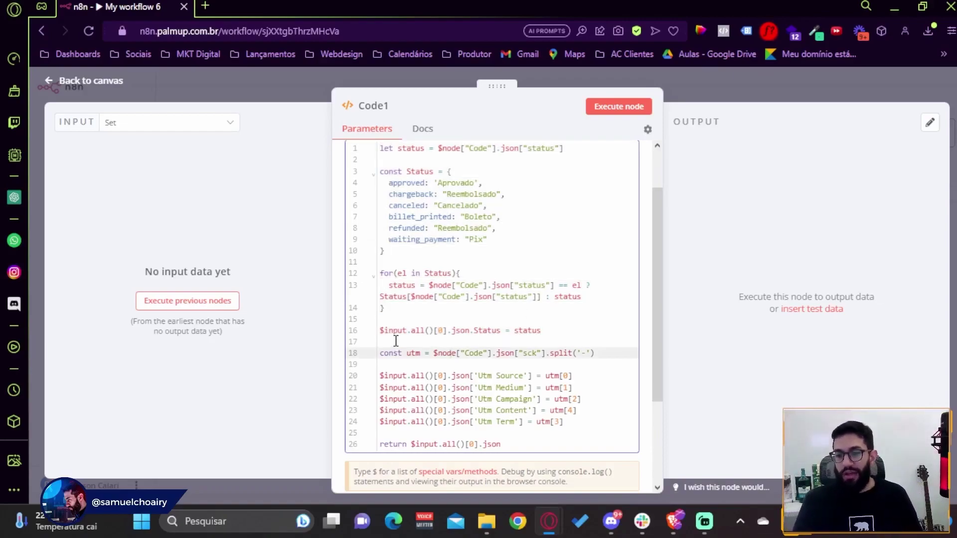
scroll(384, 354, "down", 3)
scroll(485, 329, "up", 3)
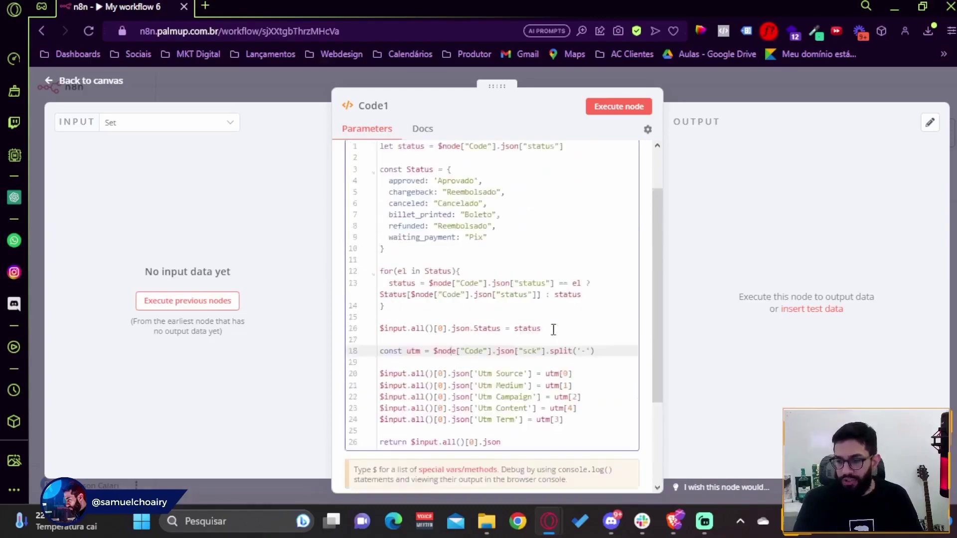
Change the separator in the sck split expression on line 18 of Code1 to '|'.
left_click_drag(575, 433, 380, 362)
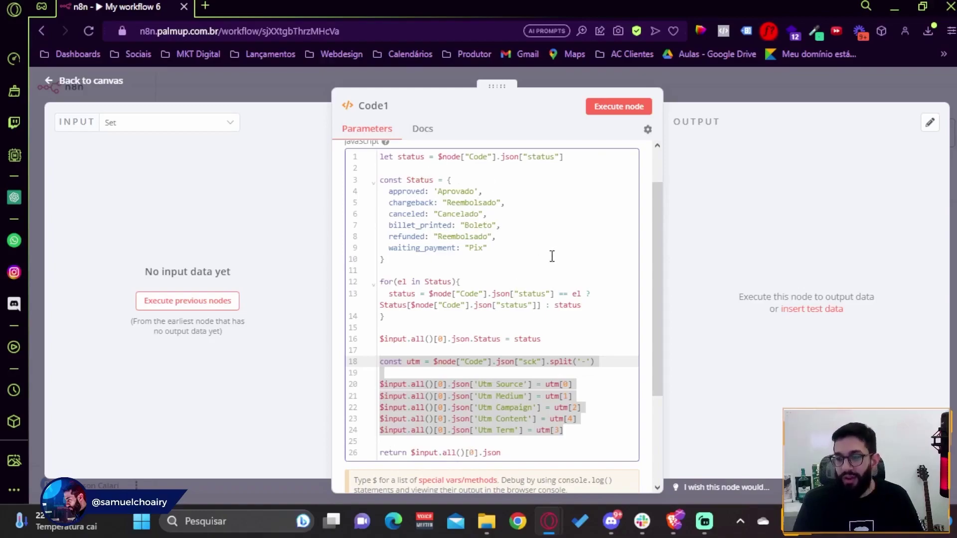
scroll(431, 271, "down", 2)
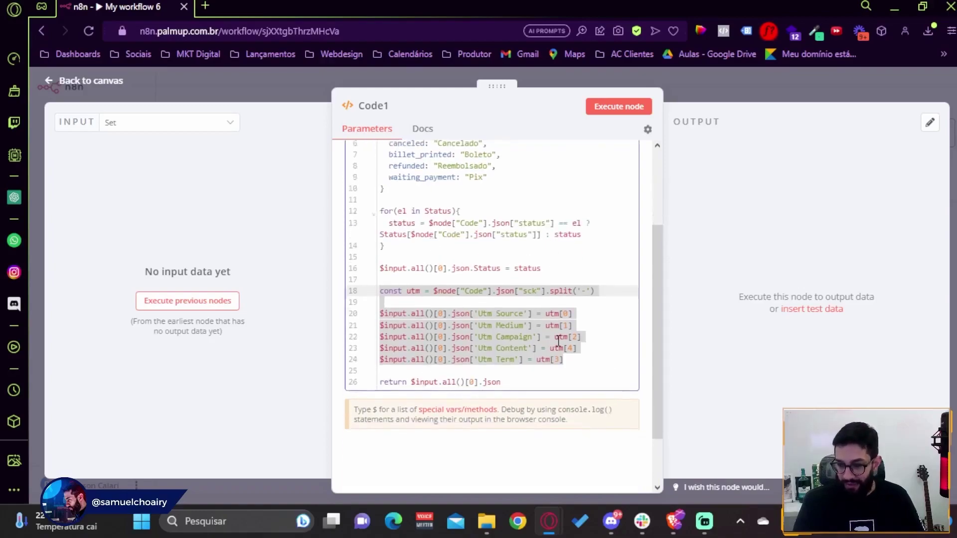
left_click_drag(562, 361, 376, 295)
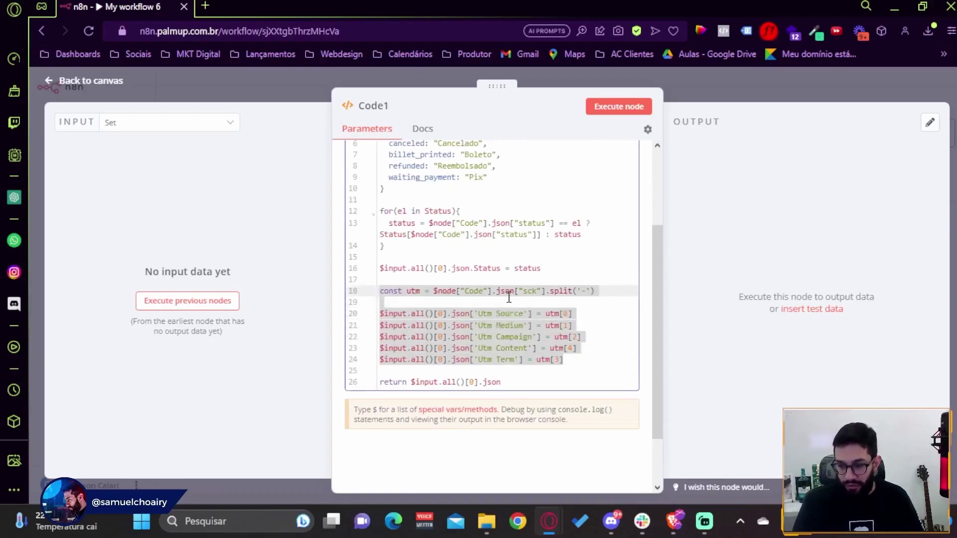
triple_click(542, 292)
left_click(588, 291)
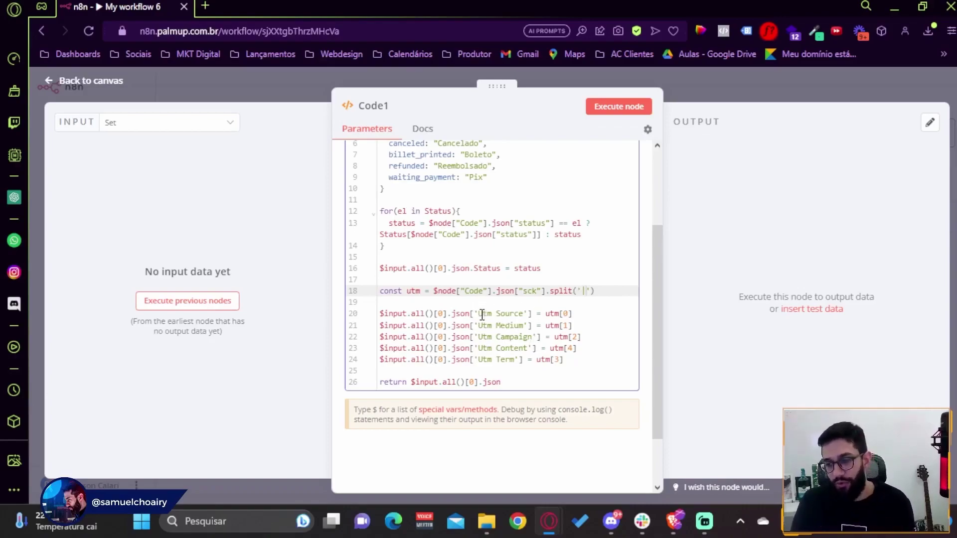
Examine the Utm Source, Medium, Campaign, Content and Term assignments in Code1 and their utm array indexes.
left_click_drag(486, 313, 523, 313)
left_click(513, 337)
left_click(504, 348)
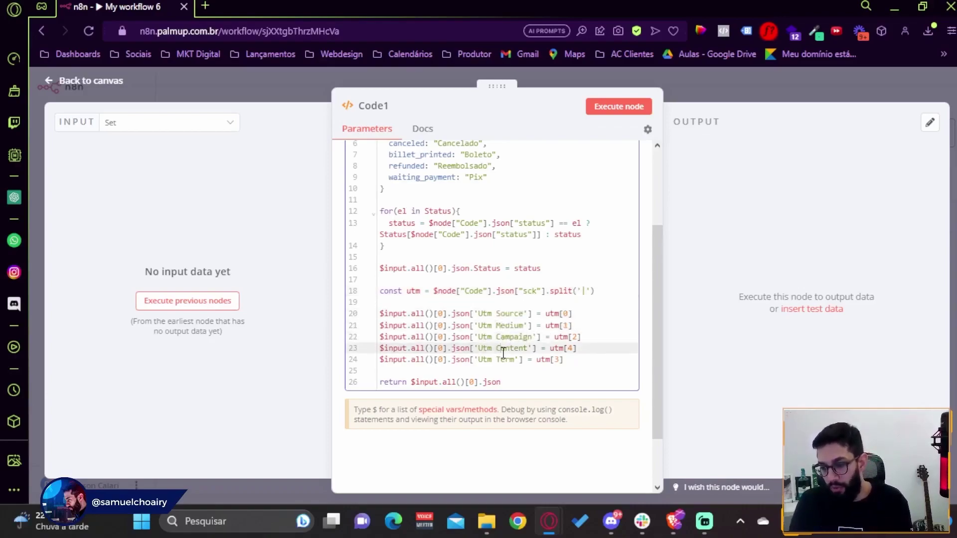
left_click(502, 359)
left_click_drag(577, 312, 561, 316)
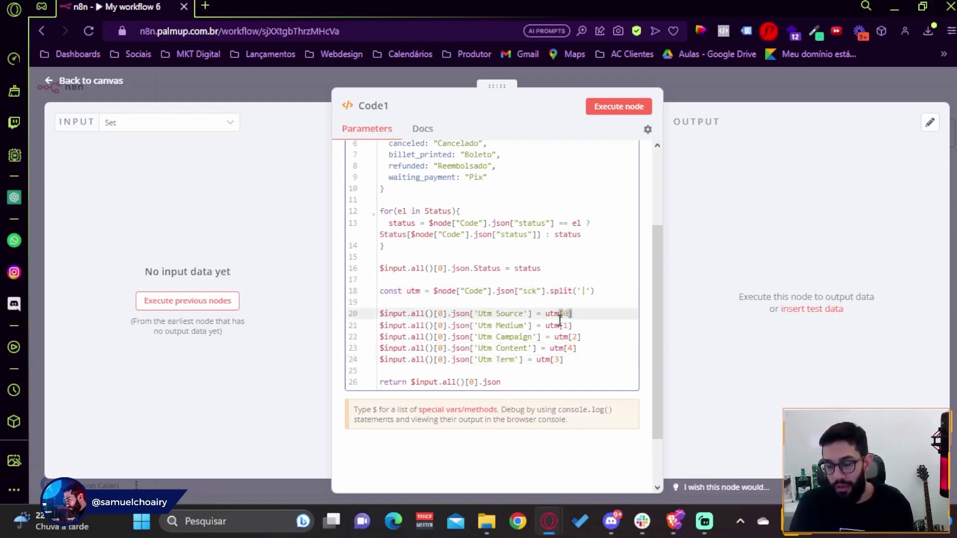
left_click(562, 325)
left_click(561, 336)
left_click(553, 348)
left_click(544, 359)
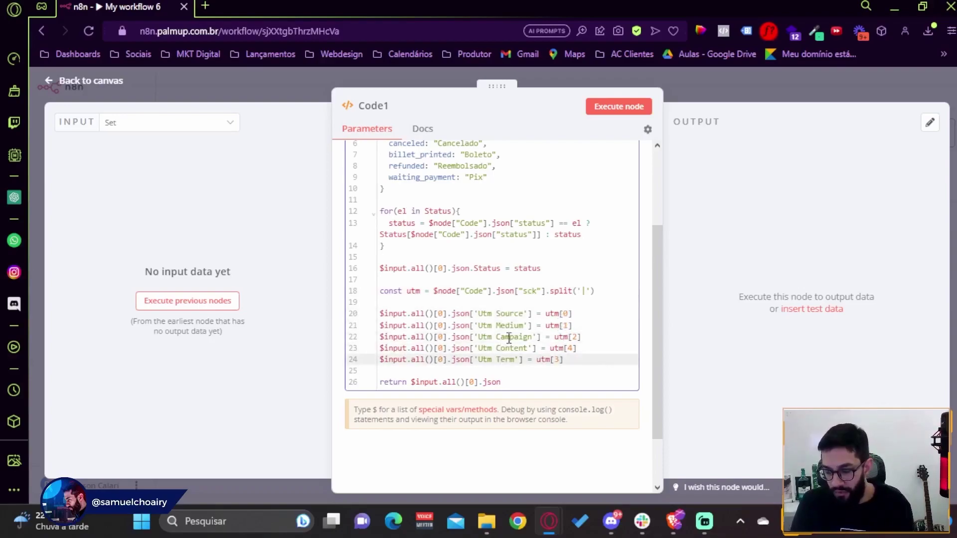
Review the complete UTM block in Code1, from the sck split to the Utm Term line, and return to the canvas.
left_click_drag(589, 361, 380, 294)
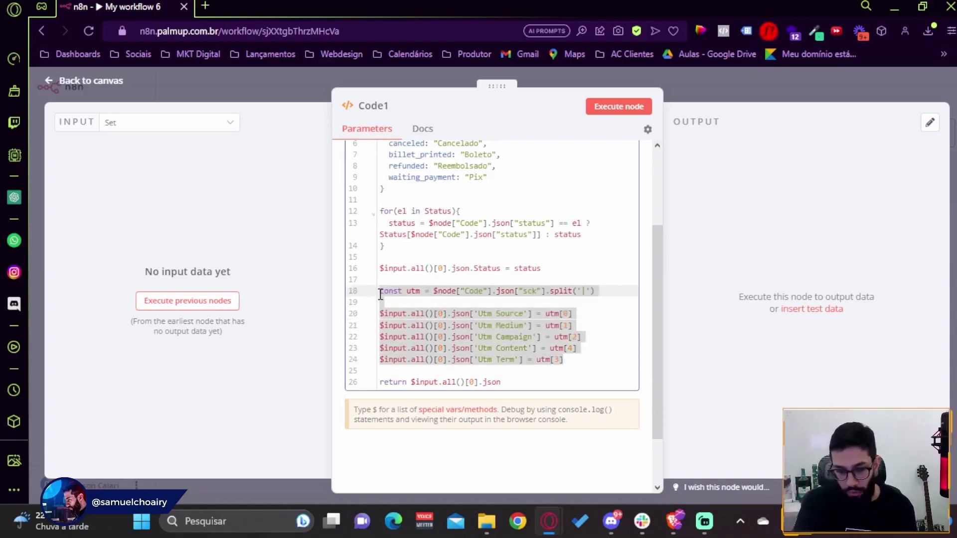
left_click(459, 326)
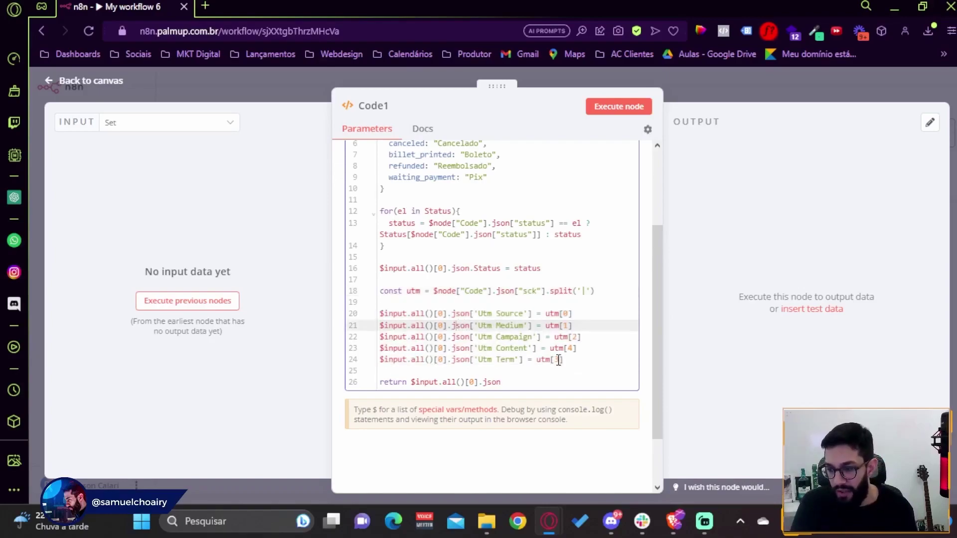
left_click_drag(562, 294, 585, 294)
left_click_drag(486, 313, 560, 370)
left_click(560, 370)
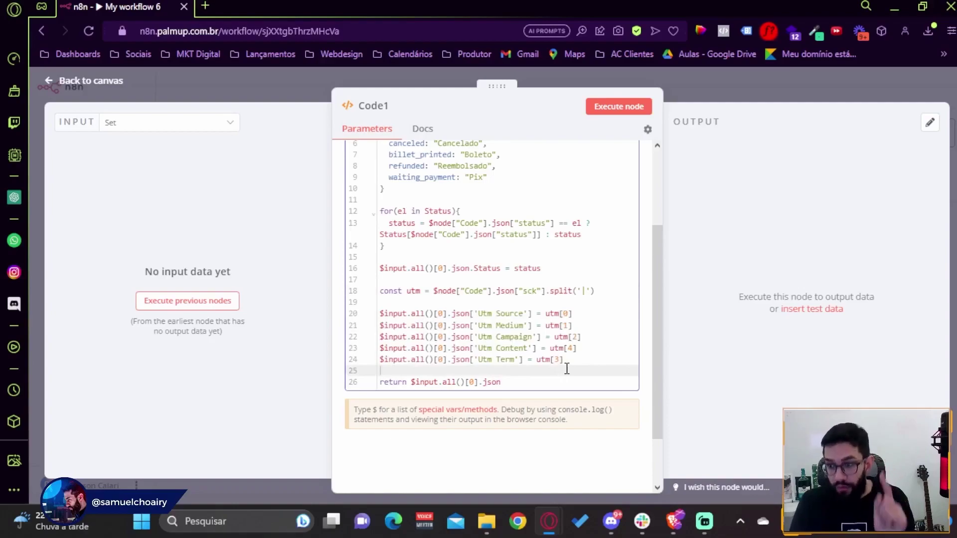
left_click_drag(566, 364, 377, 296)
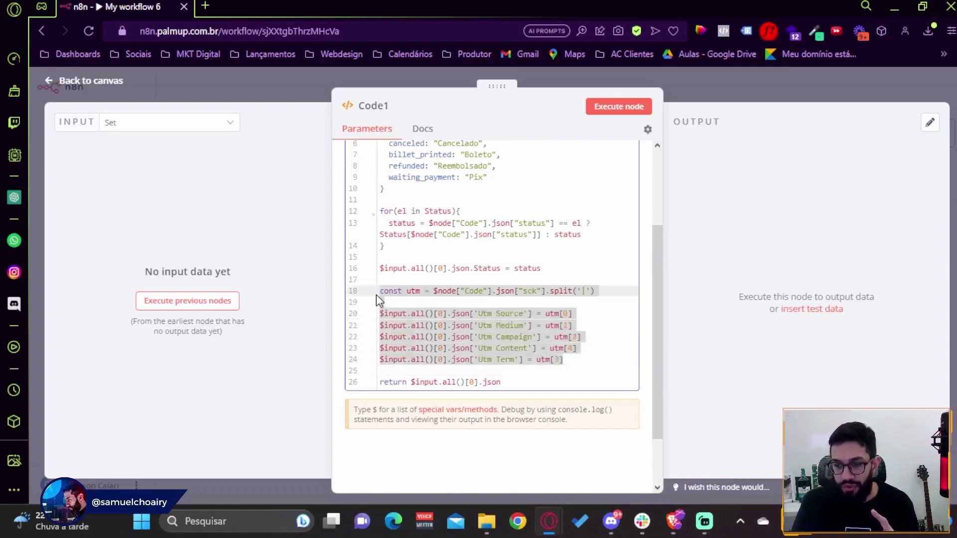
scroll(424, 299, "up", 3)
scroll(426, 236, "down", 2)
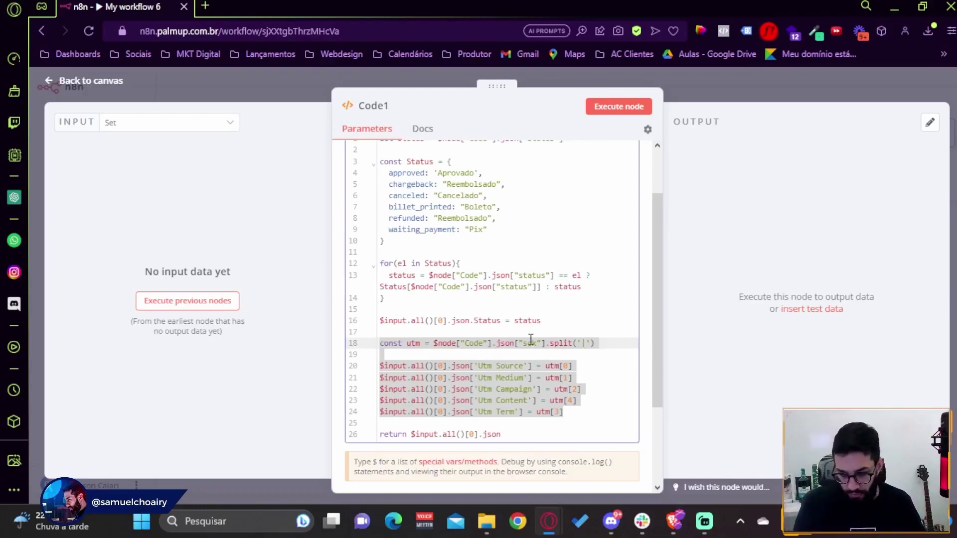
scroll(448, 329, "up", 5)
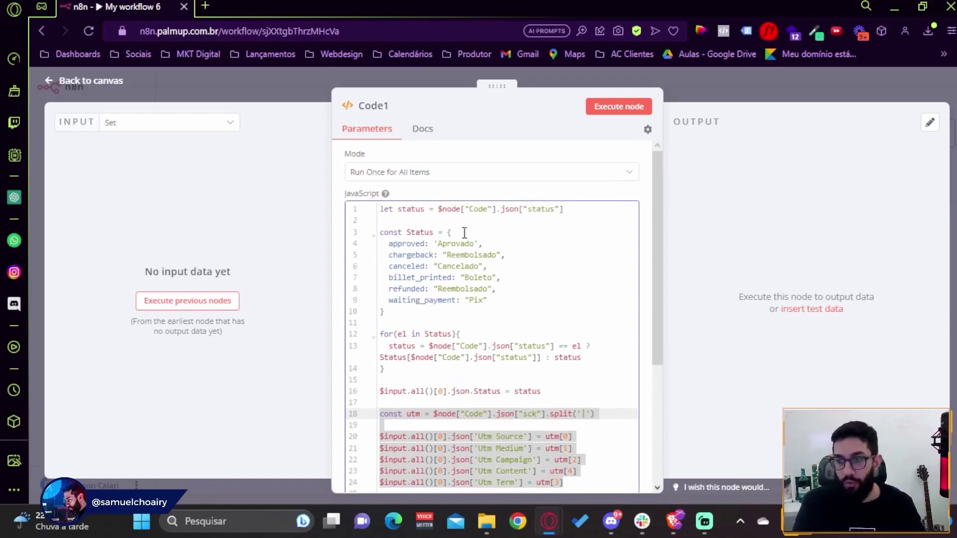
left_click(704, 84)
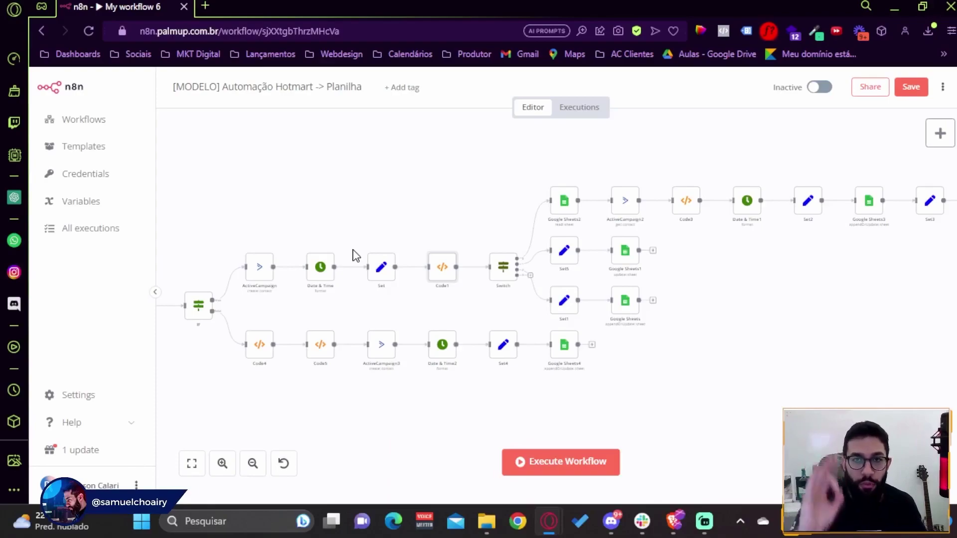
Open Code1 again and recheck its UTM assignments and Status mapping.
double_click(437, 277)
scroll(396, 419, "down", 2)
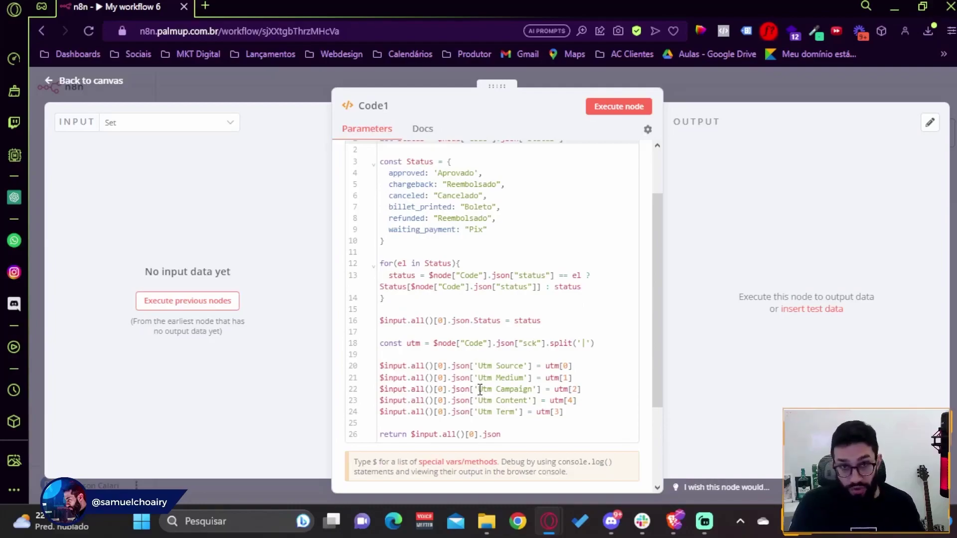
scroll(660, 201, "up", 2)
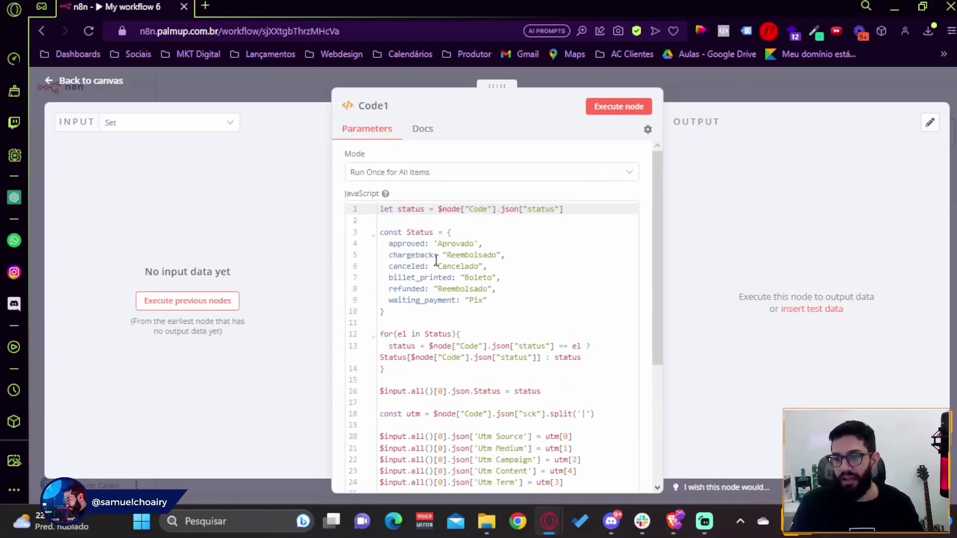
Review the approved-to-Aprovado entry in Code1's Status mapping and return to the canvas.
double_click(407, 245)
double_click(411, 253)
double_click(414, 246)
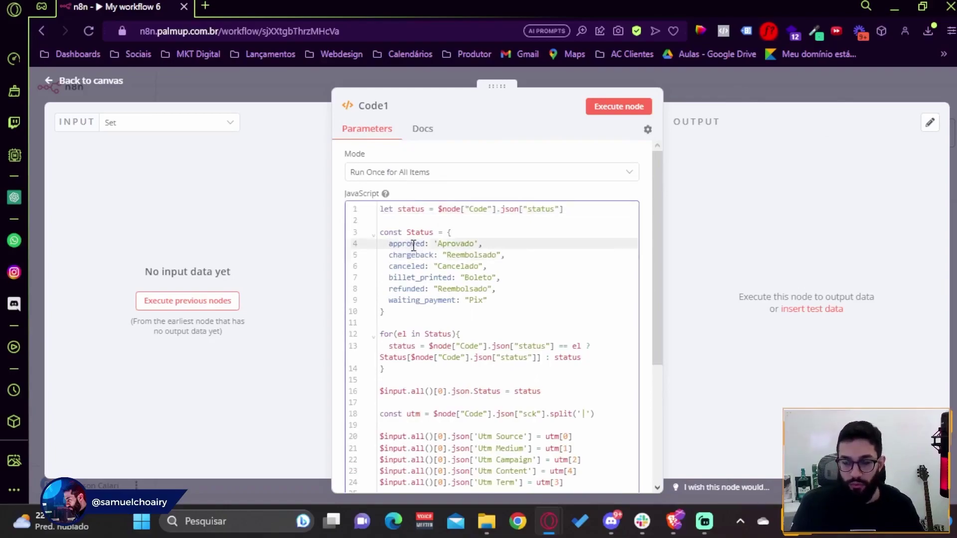
left_click(460, 244)
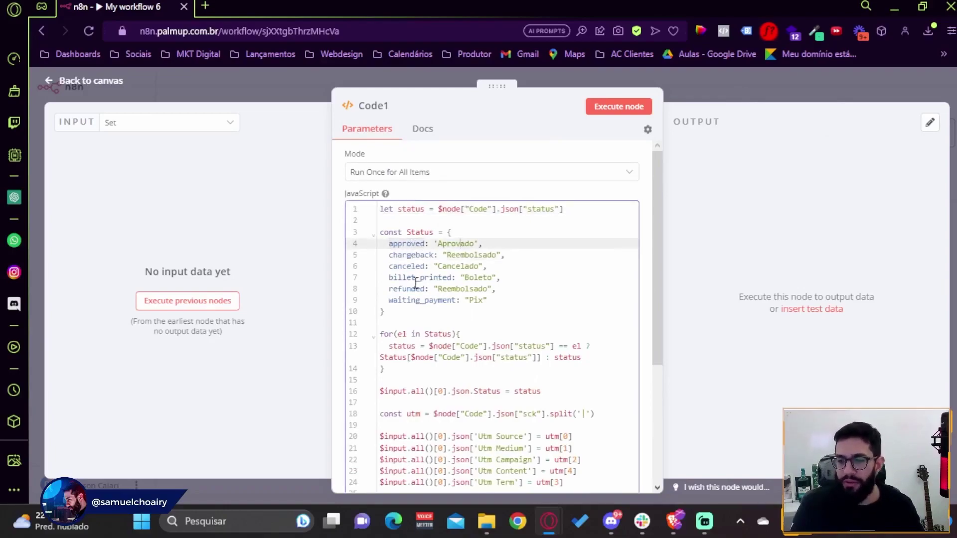
left_click(705, 98)
Examine all of the Switch node's routing rules, their output numbers and the fallback output, and close the node.
double_click(503, 269)
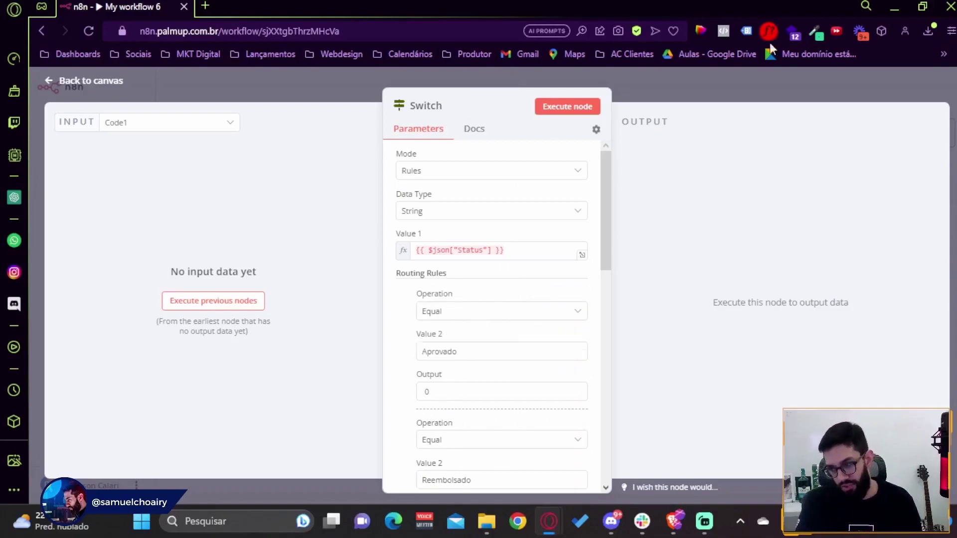
scroll(485, 348, "down", 3)
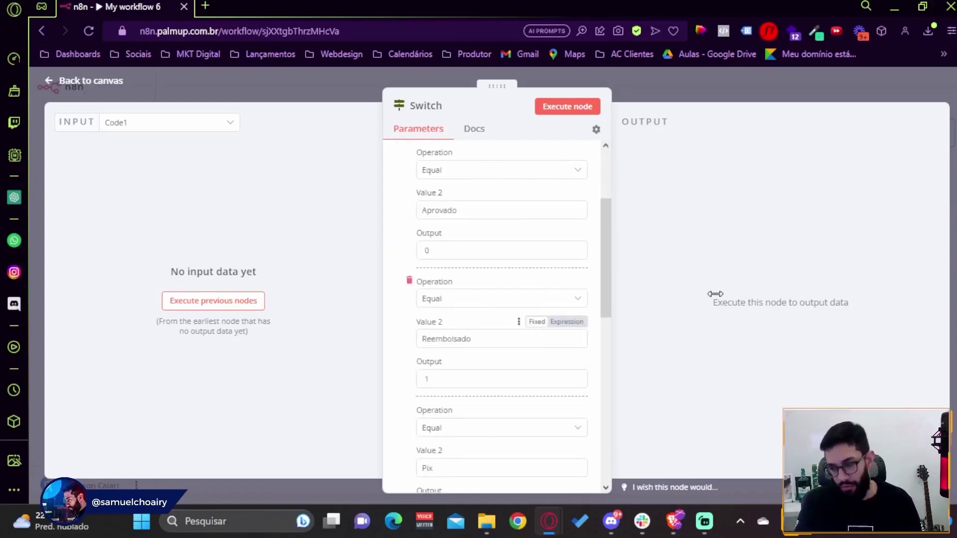
scroll(513, 346, "down", 3)
scroll(427, 329, "down", 6)
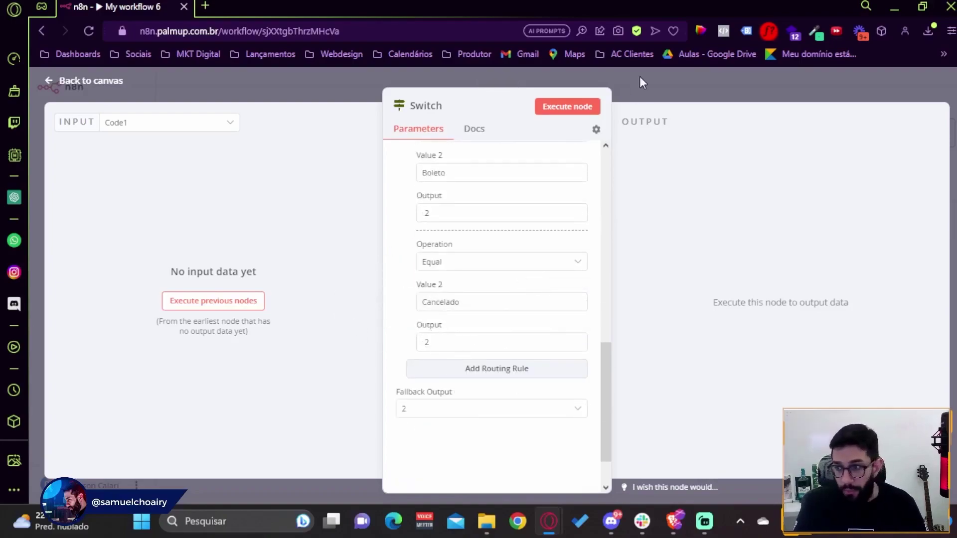
key("Escape")
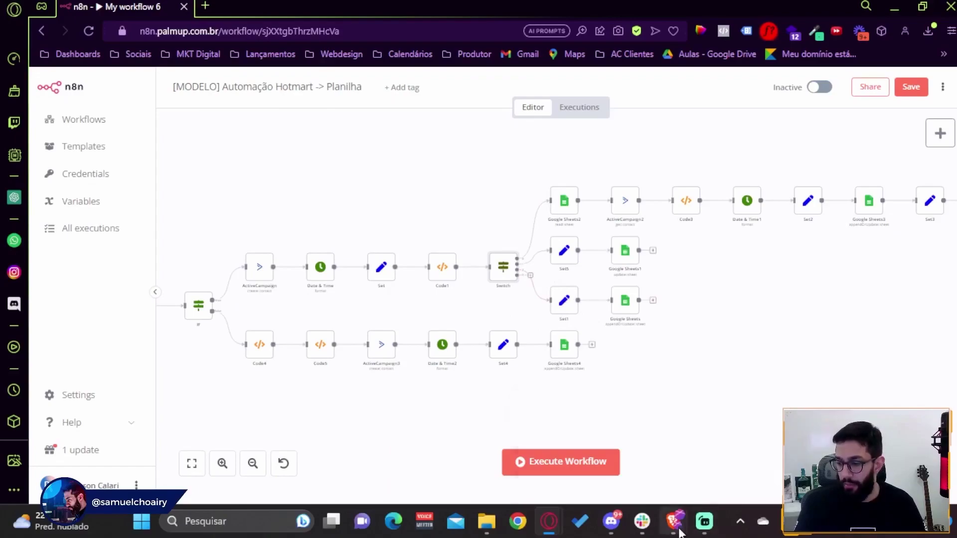
Switch to the Modelo - Controle Central spreadsheet, look over the Recuperação columns from Data to Link WhatsApp, and return to n8n.
mouse_move(675, 521)
left_click(724, 469)
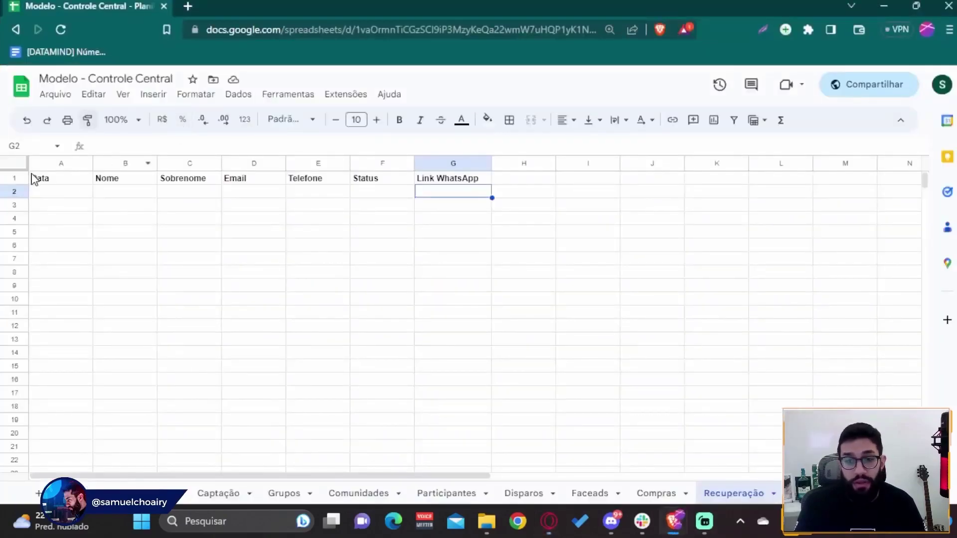
left_click(32, 179)
left_click_drag(55, 192, 471, 201)
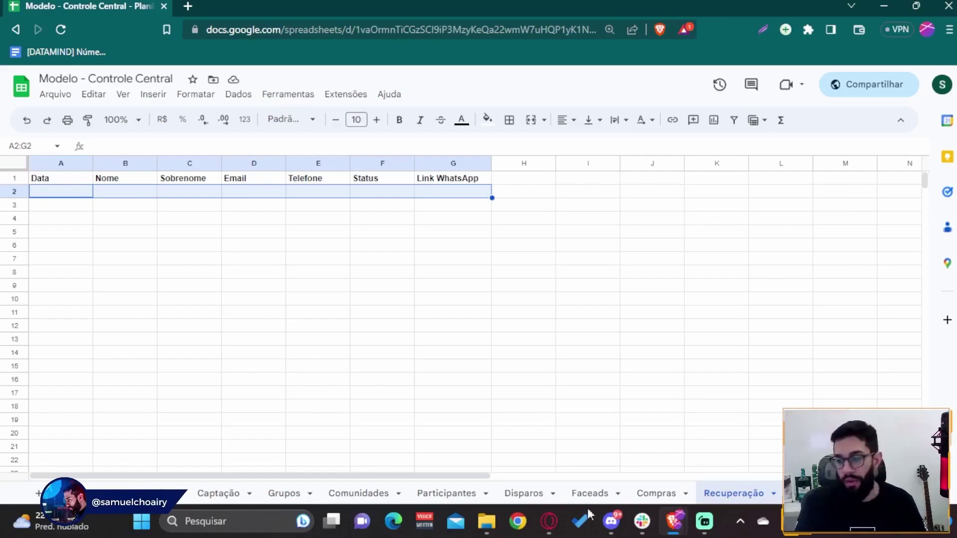
mouse_move(548, 521)
left_click(593, 473)
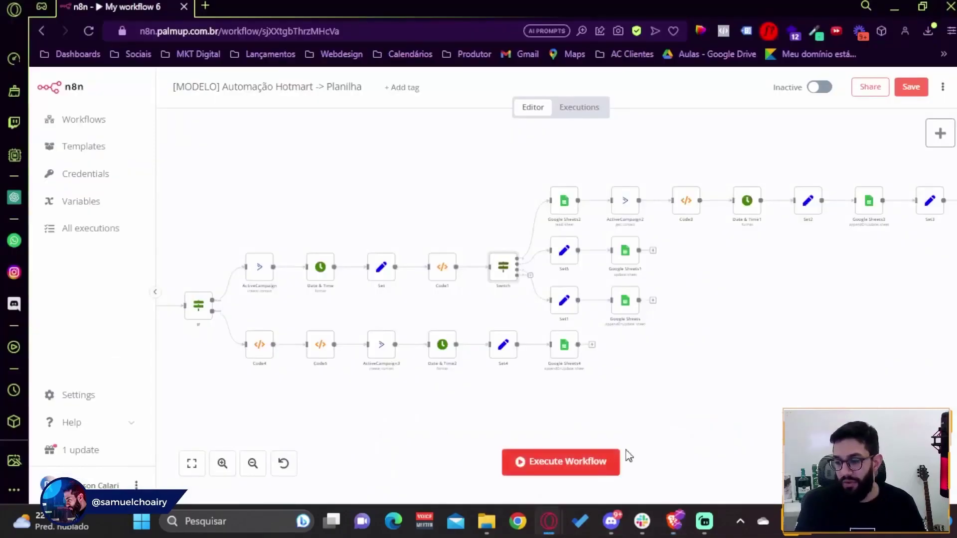
Open the Set1 node and examine its Telefone, Data and Link WhatsApp values.
double_click(571, 312)
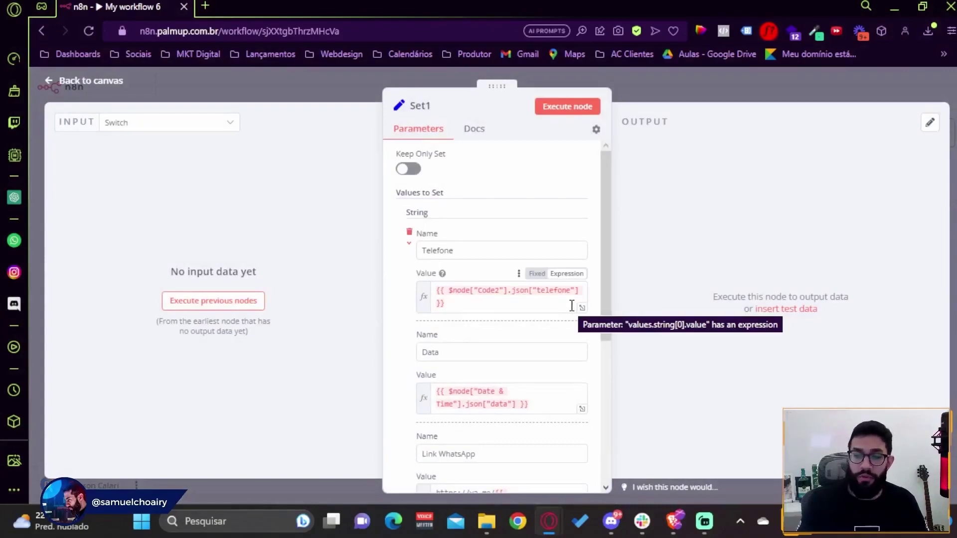
scroll(461, 262, "down", 2)
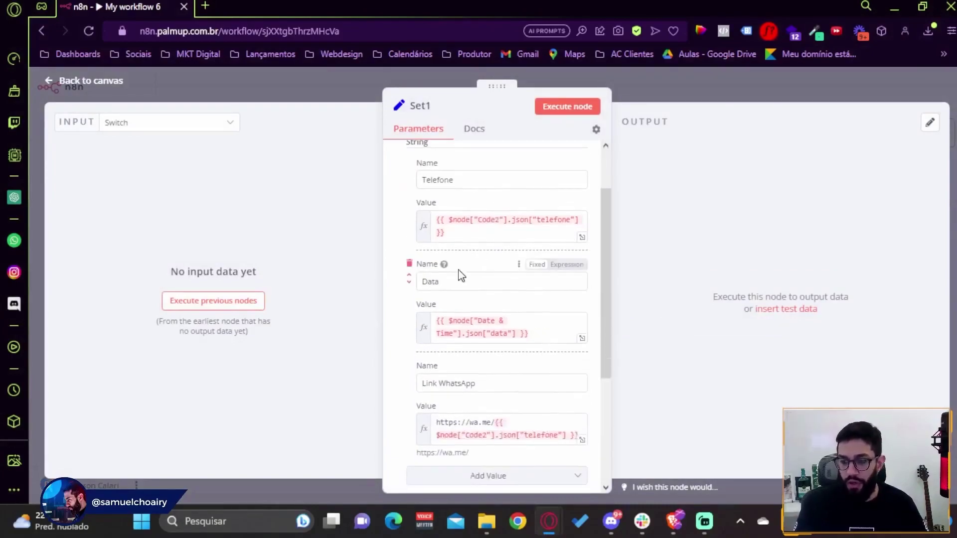
scroll(498, 294, "down", 3)
scroll(498, 244, "up", 3)
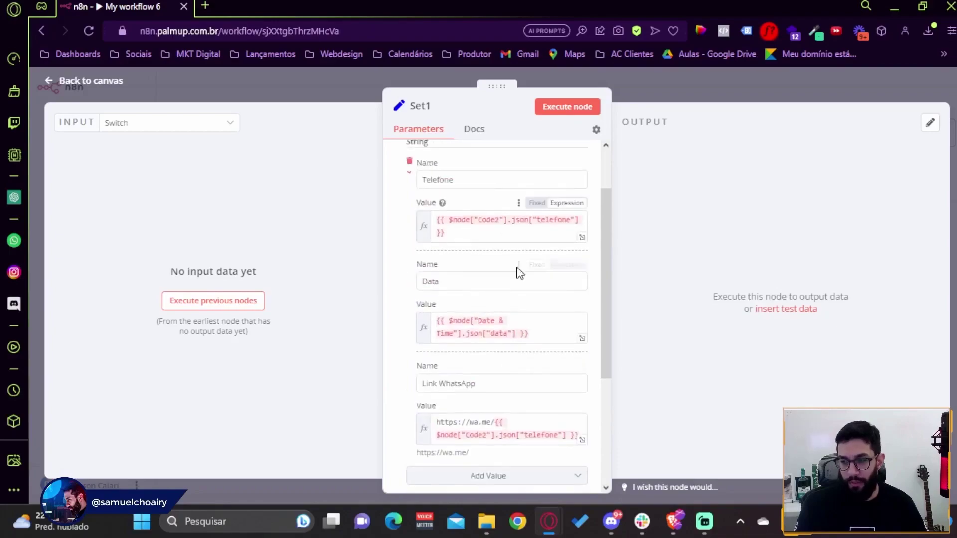
Compare the Recuperação column headers in the spreadsheet with the fields in Set1, and close the node.
mouse_move(675, 521)
left_click(709, 478)
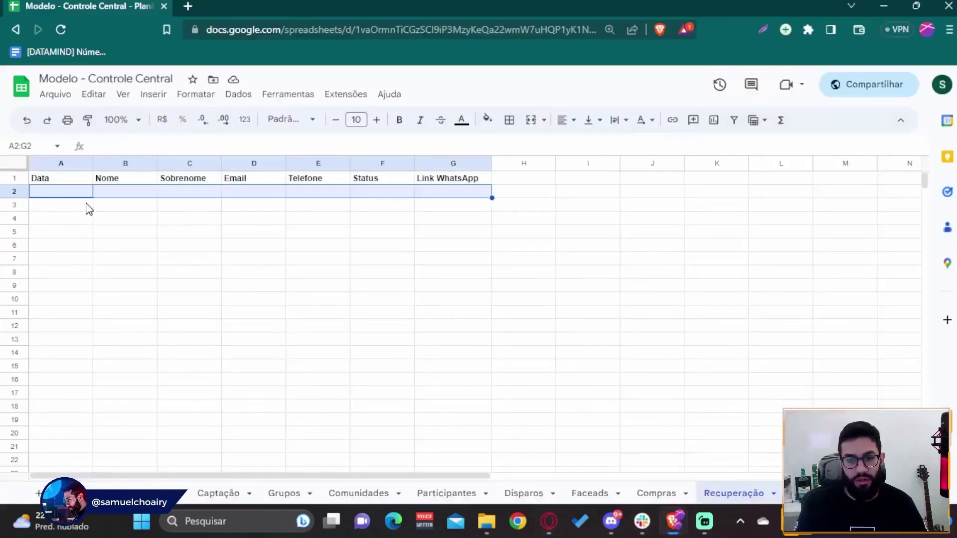
left_click(150, 192)
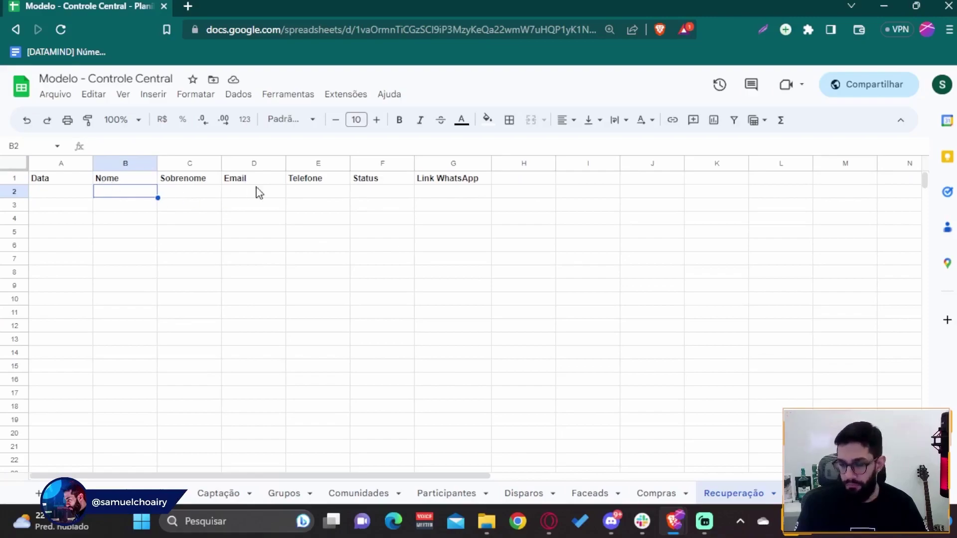
left_click(883, 6)
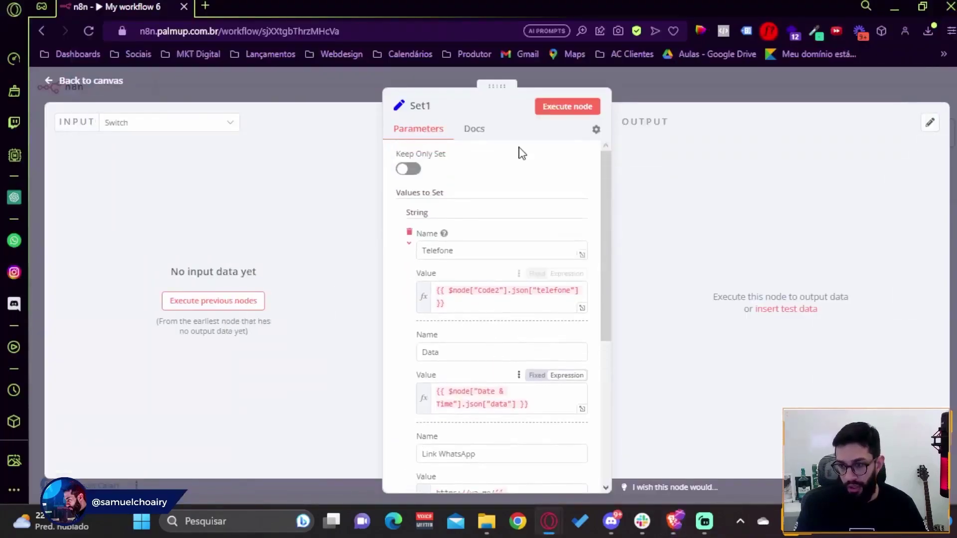
key("Escape")
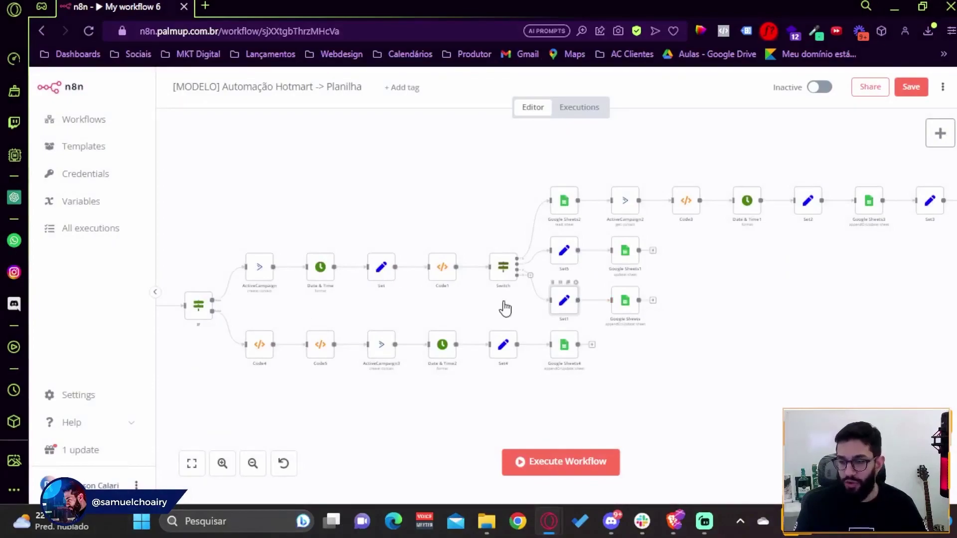
double_click(561, 305)
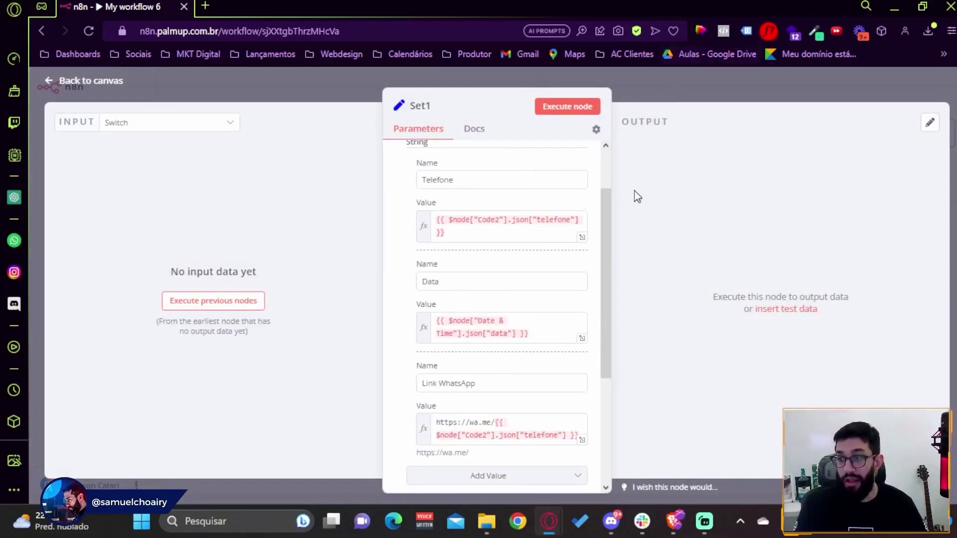
key("Escape")
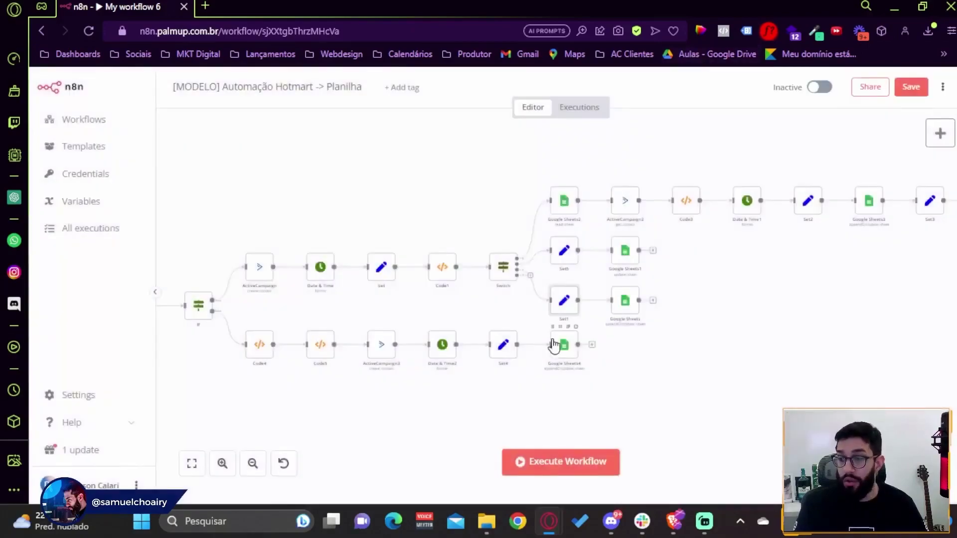
Open the Google Sheets node after Set1 and check its settings against the header row of the Recuperação sheet.
double_click(625, 303)
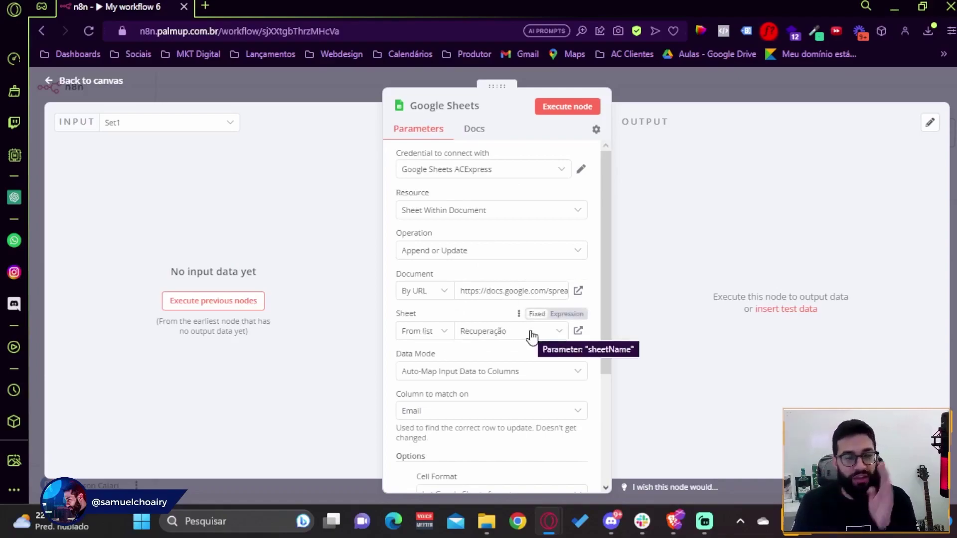
left_click(674, 521)
key("Up")
key("Left")
key("Right")
key("Right")
left_click(405, 185)
left_click(458, 185)
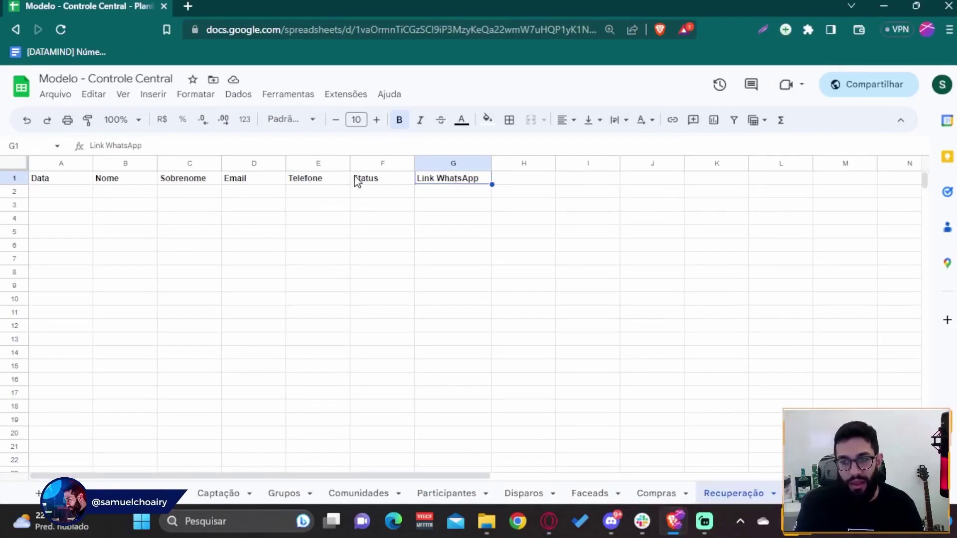
mouse_move(548, 521)
left_click(626, 474)
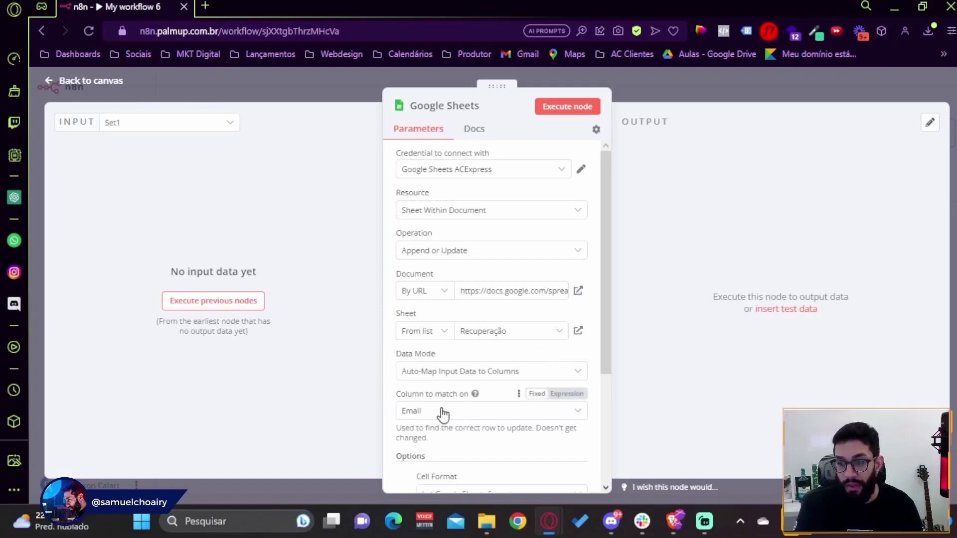
Remove the Google Sheets node's Cell Format option, add it again and set it to Let Google Sheets format.
scroll(421, 394, "down", 3)
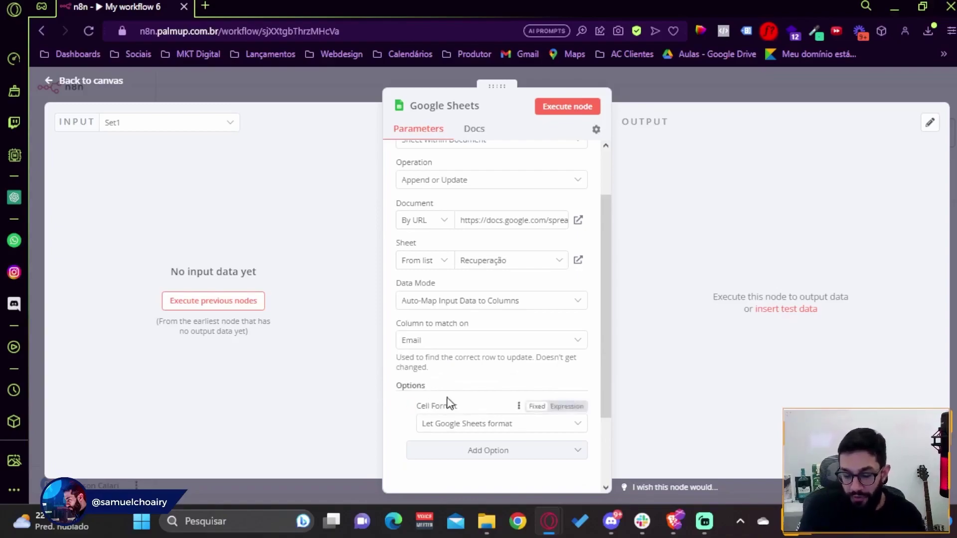
left_click(469, 456)
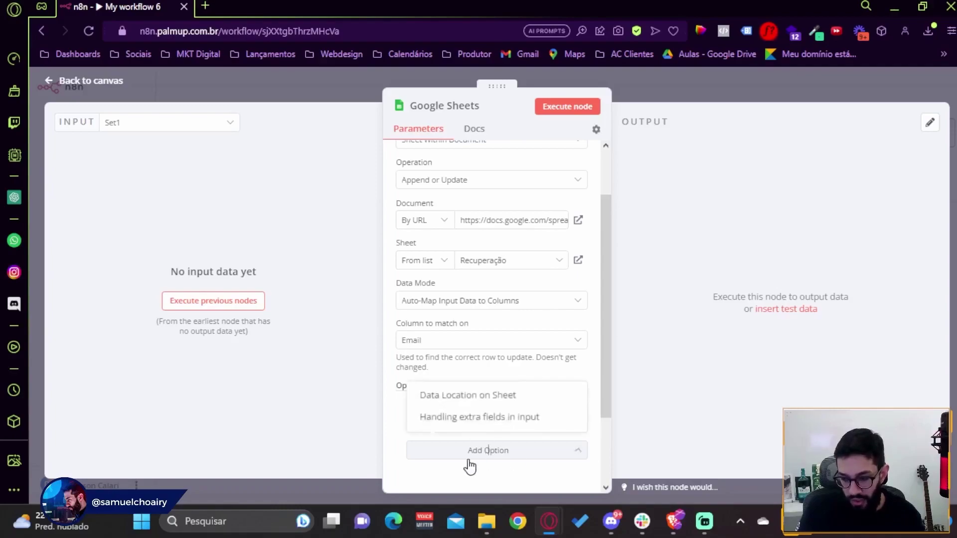
left_click(349, 459)
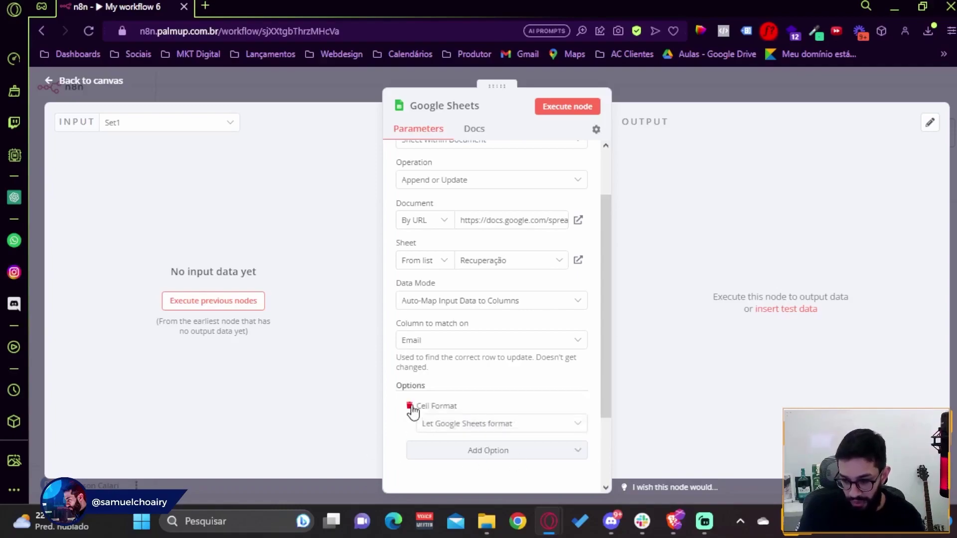
left_click(405, 406)
left_click(476, 430)
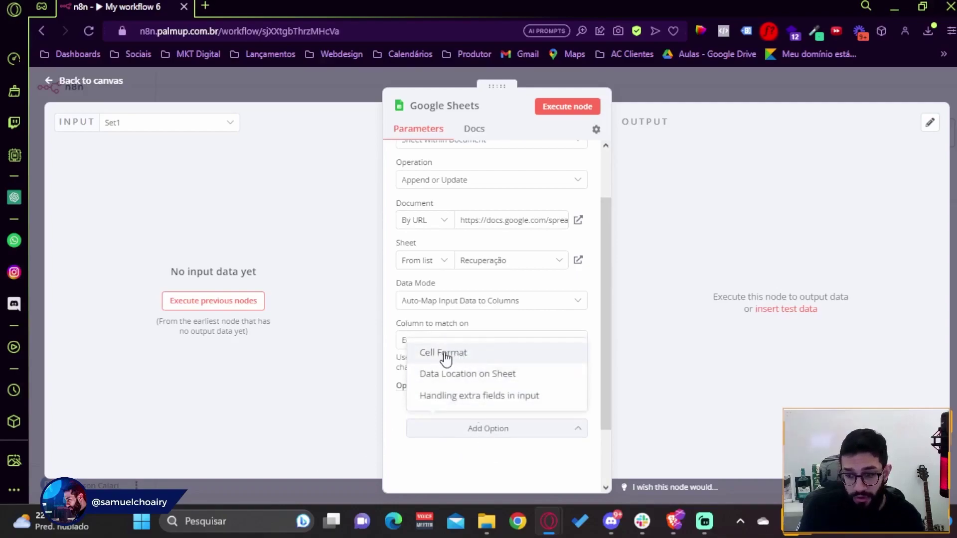
left_click(422, 355)
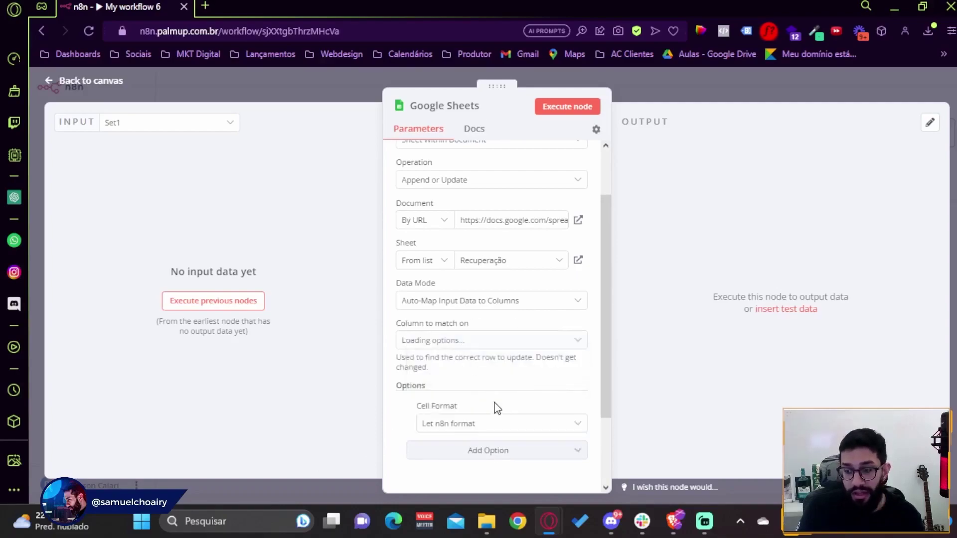
left_click(457, 428)
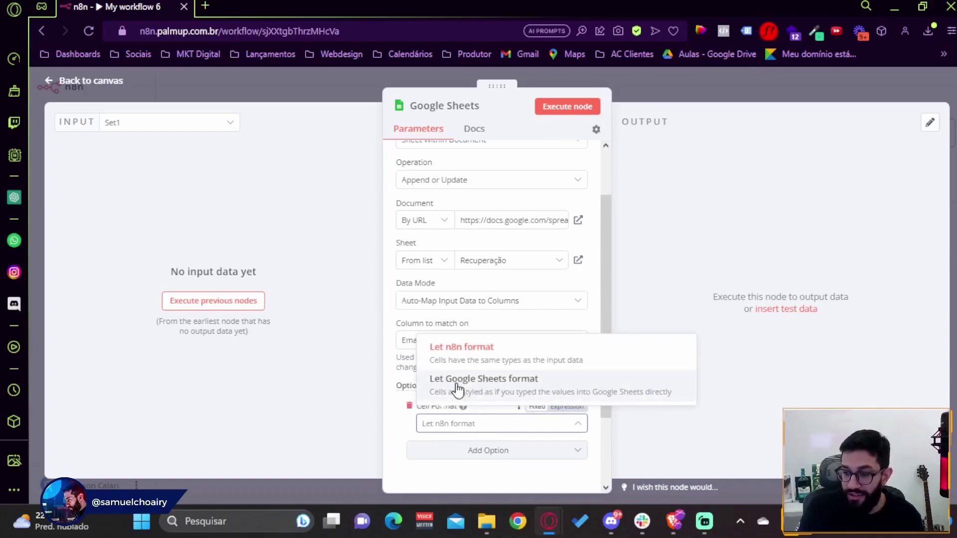
left_click(483, 392)
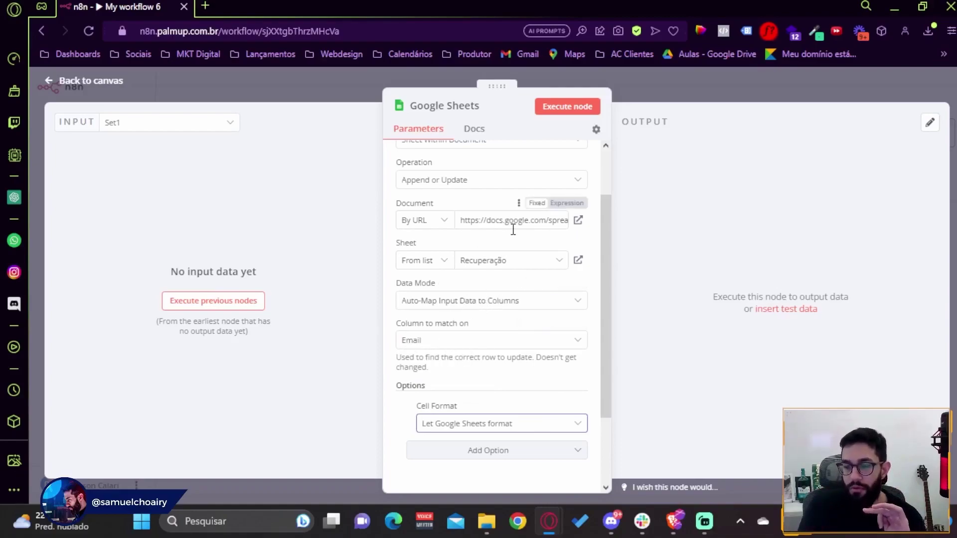
Recheck the Google Sheets node's parameters and go through row 2 of the Recuperação sheet from Data to Link WhatsApp.
scroll(523, 280, "up", 2)
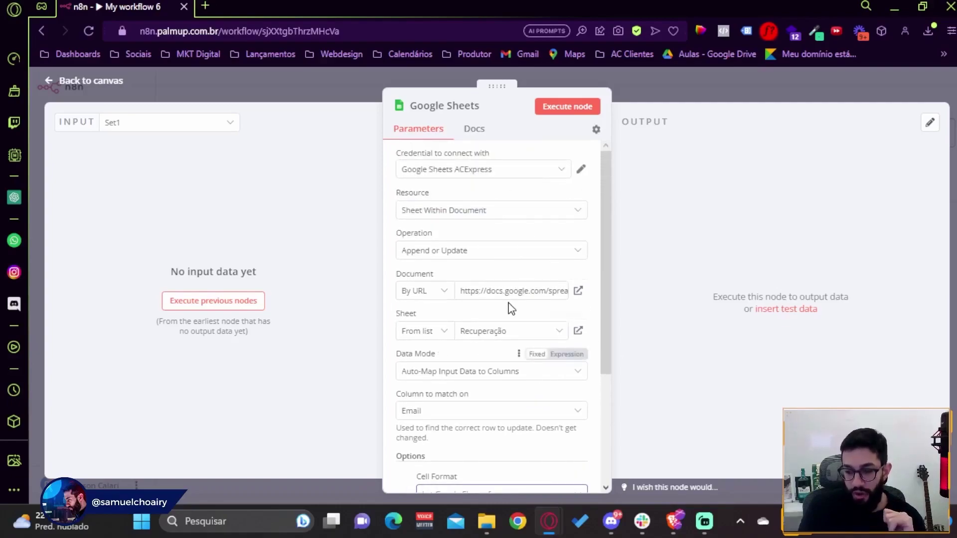
scroll(517, 312, "down", 5)
left_click(673, 521)
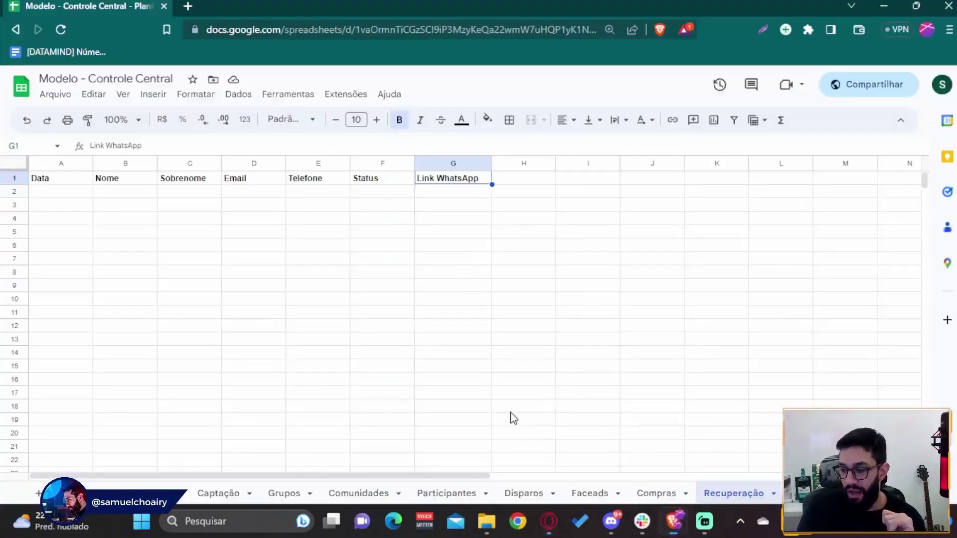
left_click(46, 196)
key("Tab")
key("Tab")
key("Tab")
key("Tab")
key("Tab")
key("Tab")
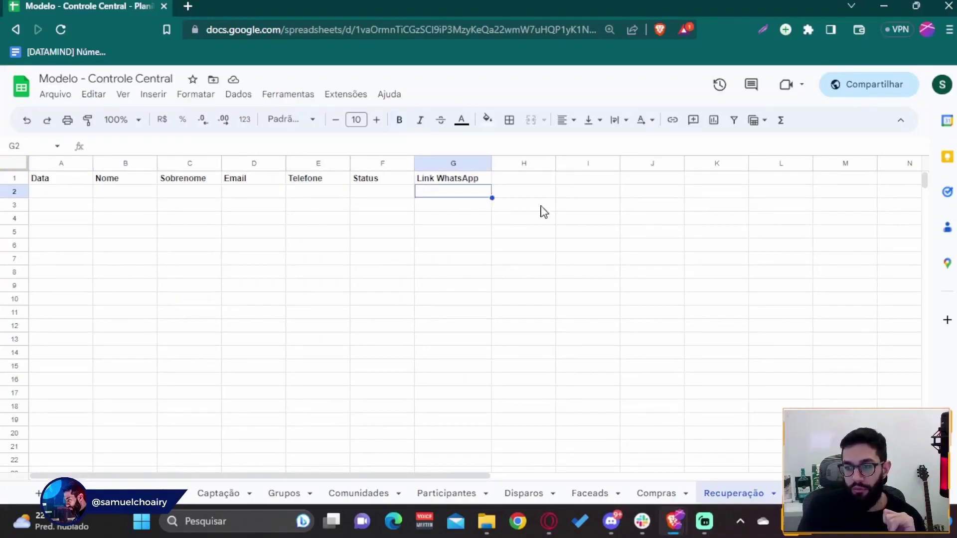
Return to n8n, examine the Nome, Sobrenome and Email values in the Set node, and switch back to the spreadsheet.
mouse_move(548, 521)
left_click(620, 455)
left_click(594, 348)
left_click(717, 104)
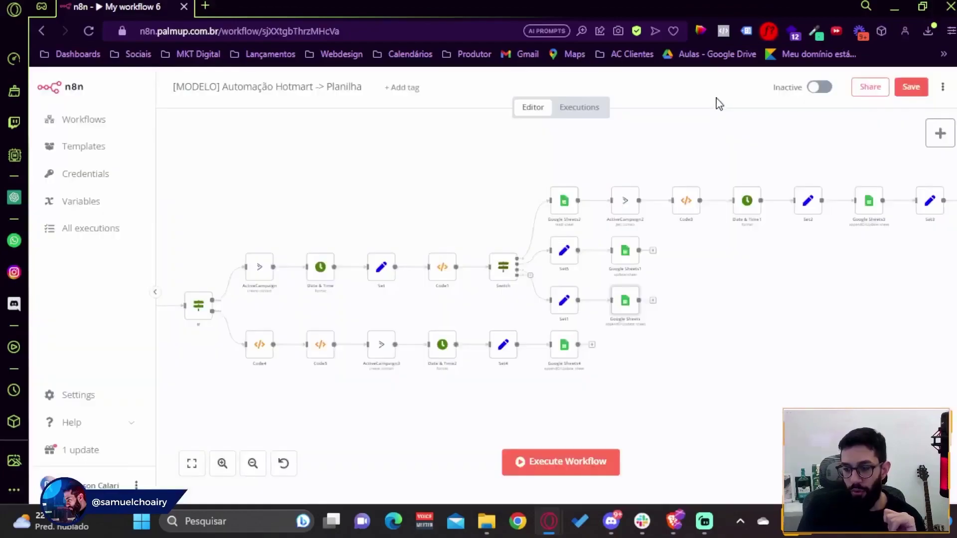
double_click(384, 272)
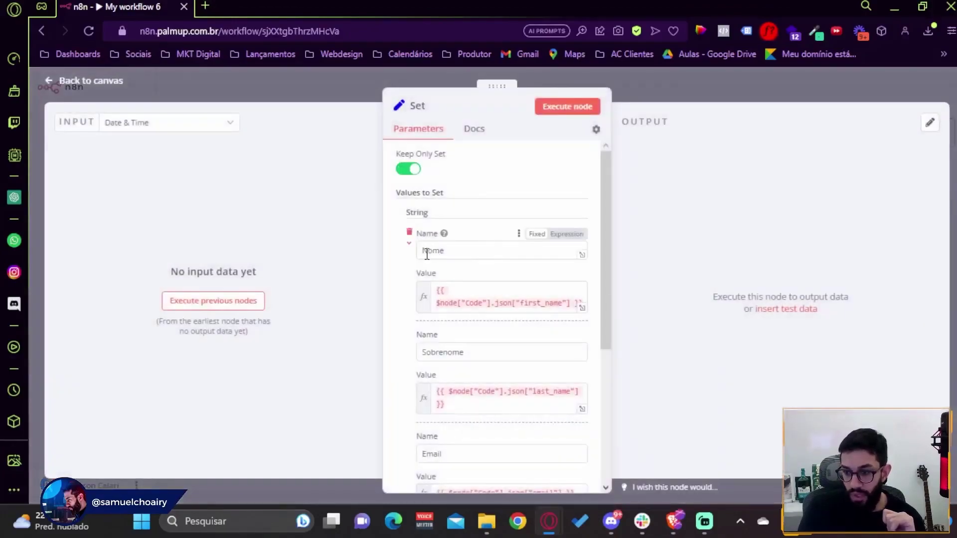
scroll(491, 252, "down", 3)
scroll(498, 309, "up", 5)
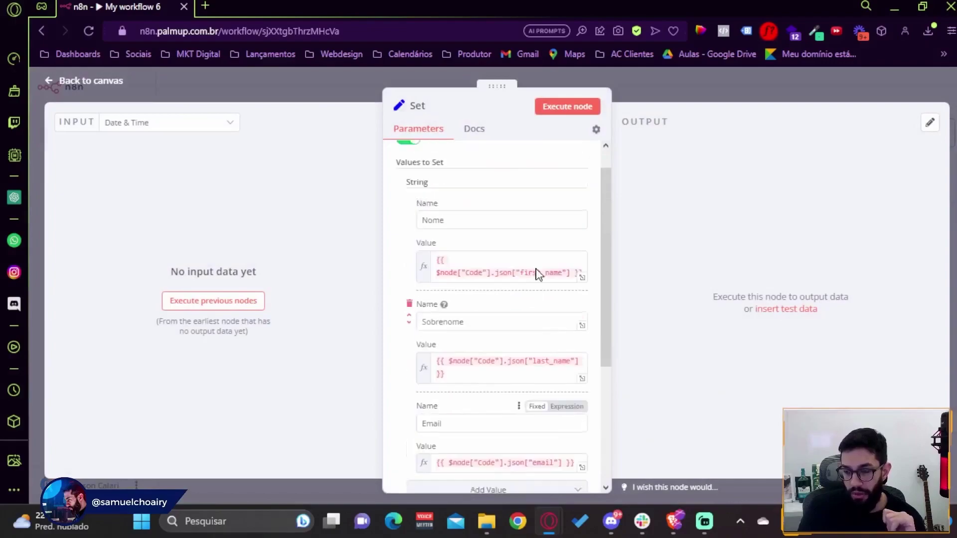
left_click(698, 90)
left_click(673, 529)
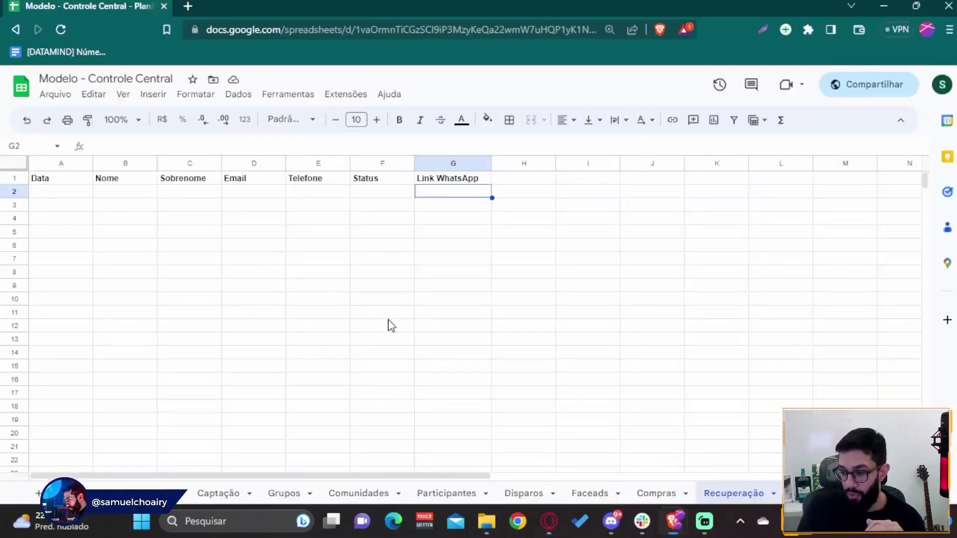
Highlight the Nome to Email, Data and Link WhatsApp columns of the Recuperação sheet.
left_click_drag(126, 164, 252, 162)
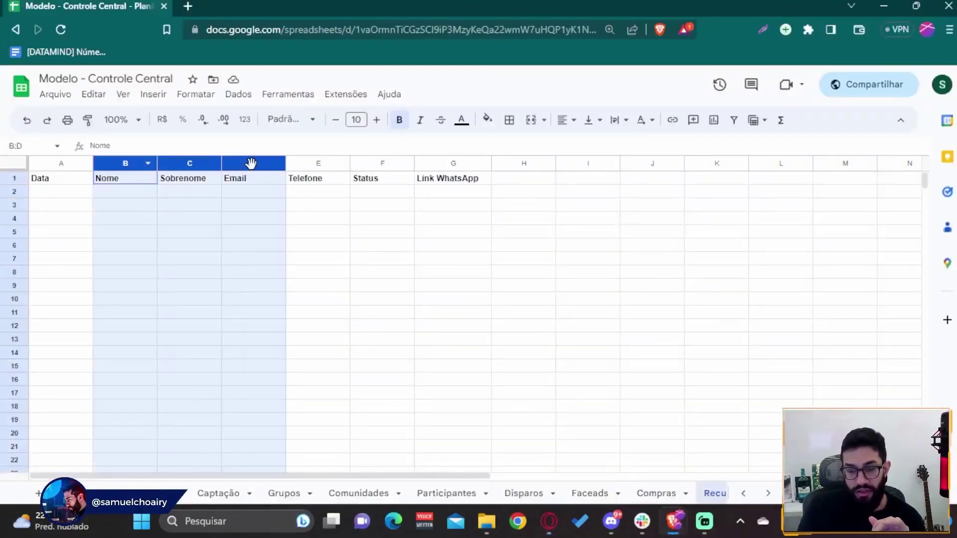
left_click(71, 174)
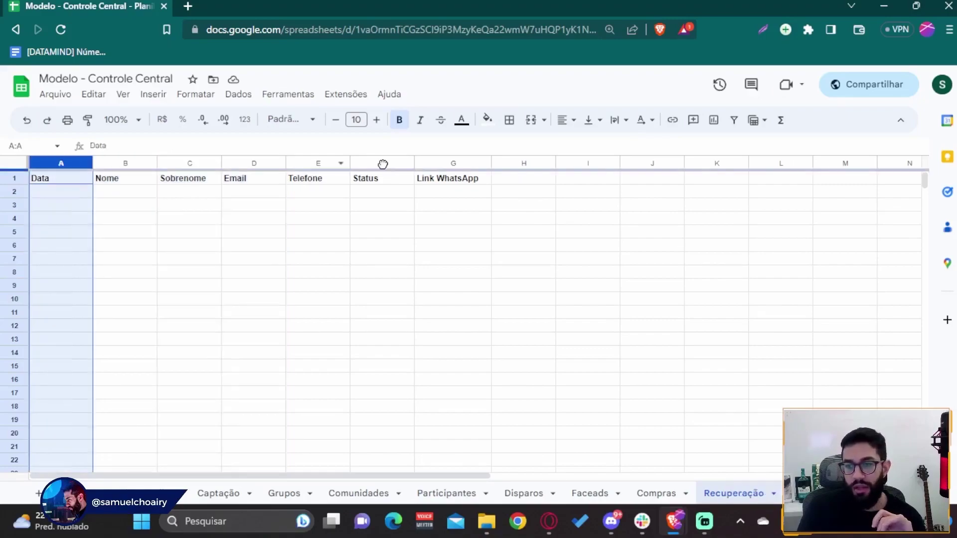
left_click(453, 164)
Switch to n8n, review the Telefone, Data and Link WhatsApp values in the Set1 node, and close it.
mouse_move(548, 521)
left_click(602, 472)
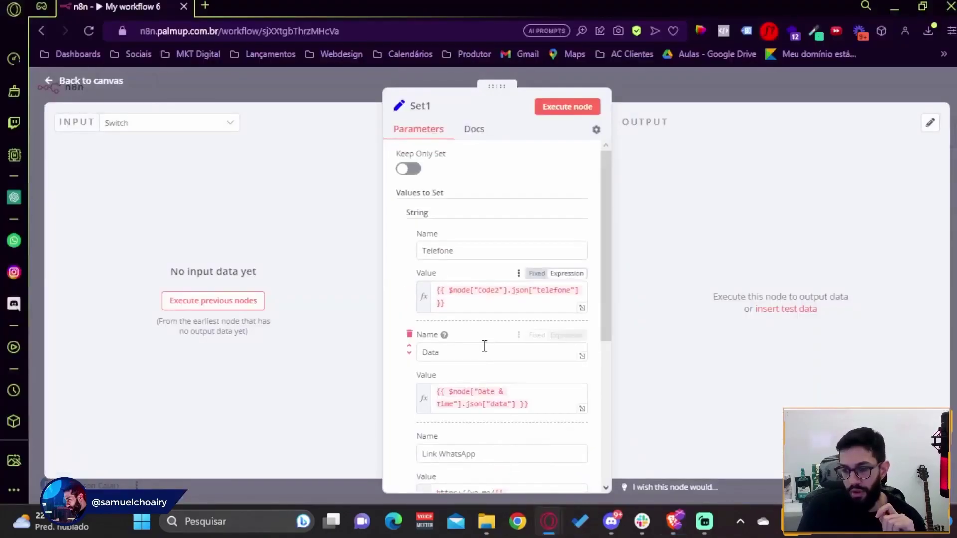
scroll(474, 211, "down", 2)
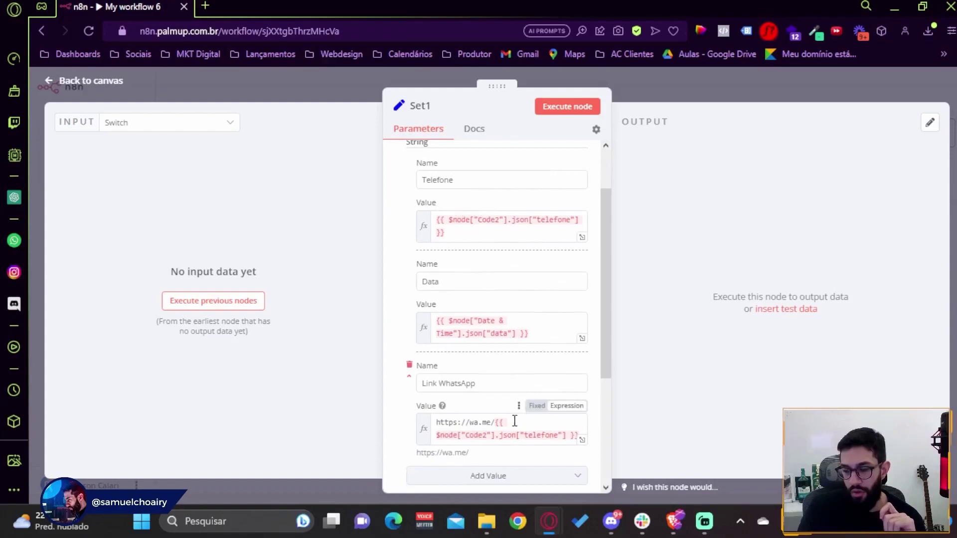
left_click(687, 98)
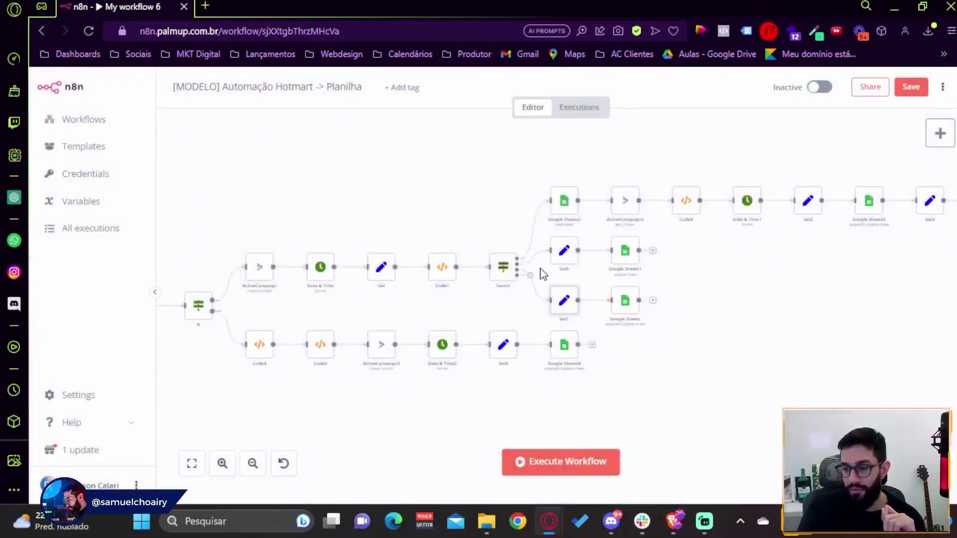
Check the Switch node's status routing value against the Status column of the Recuperação sheet.
double_click(503, 266)
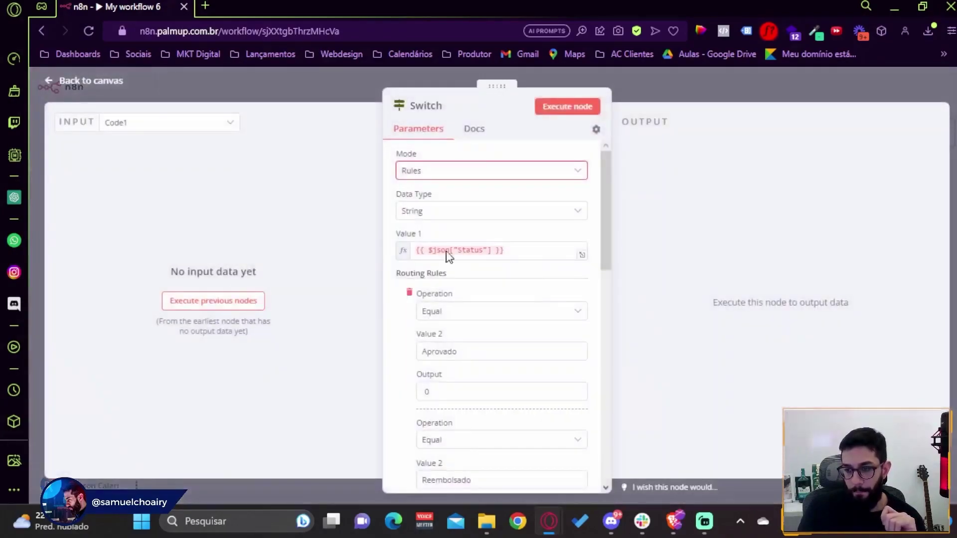
key("Escape")
left_click(733, 449)
left_click(370, 208)
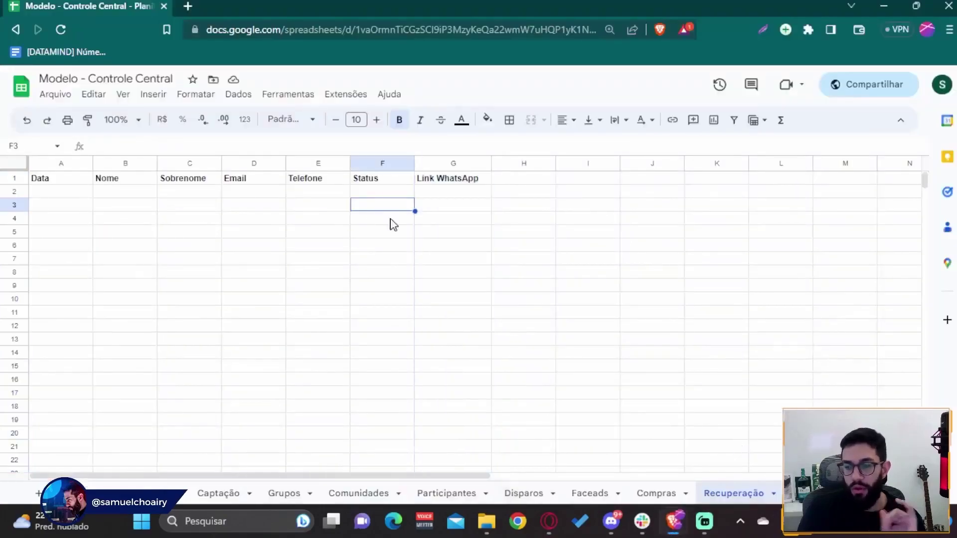
Return to n8n and examine the Google Sheets2 node's Read Rows settings, including the Captação sheet and the Email filter.
mouse_move(549, 521)
left_click(590, 470)
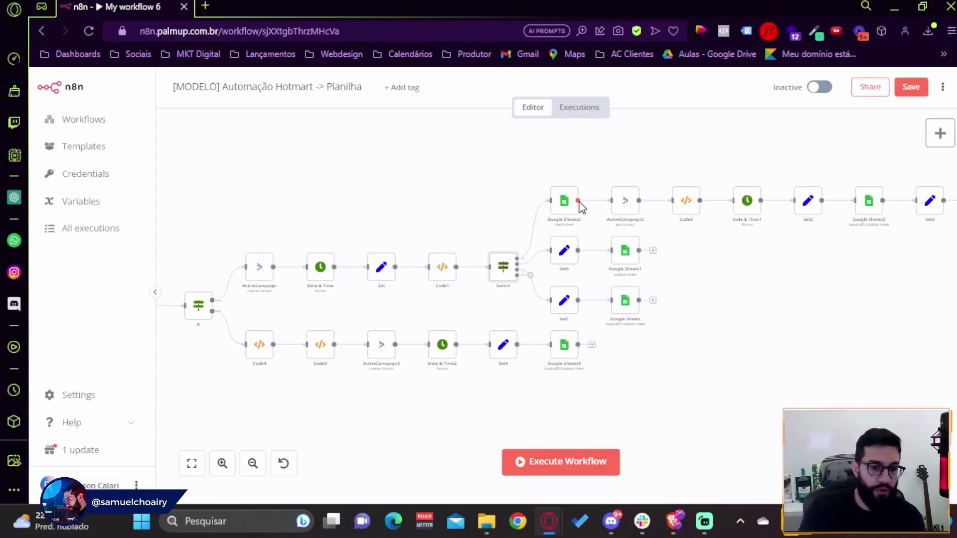
double_click(560, 208)
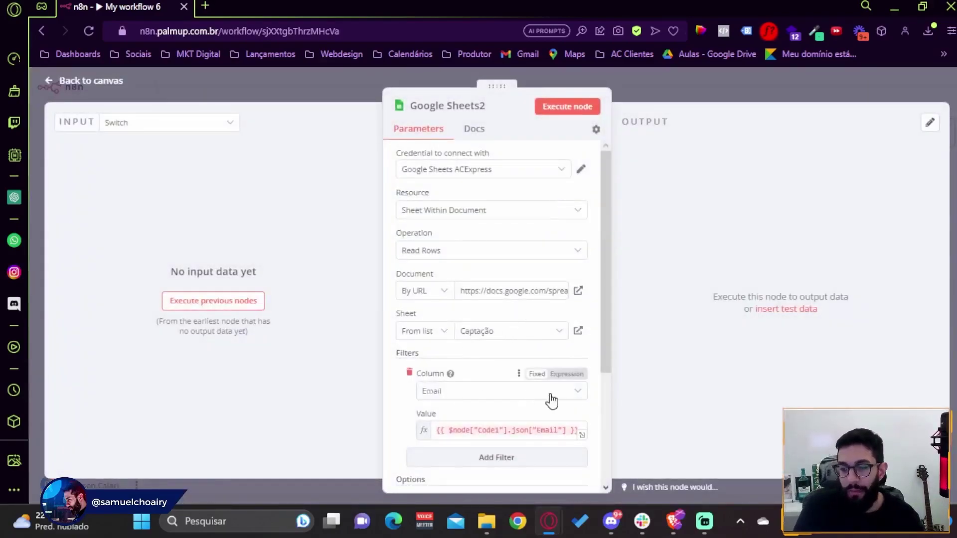
scroll(468, 399, "down", 2)
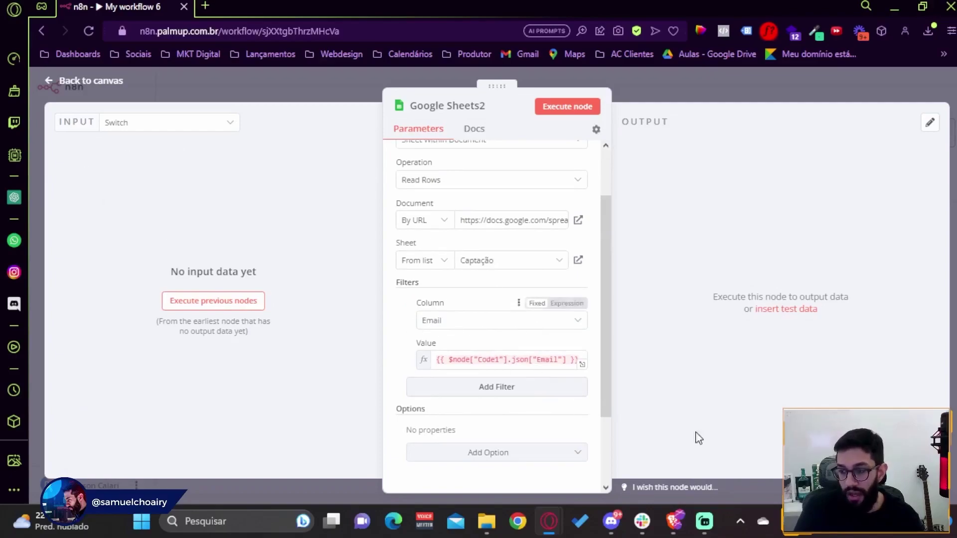
Switch to the spreadsheet, open the Captação sheet and go through its columns from Data de Inscrição to Salário.
mouse_move(674, 521)
left_click(722, 439)
left_click(219, 493)
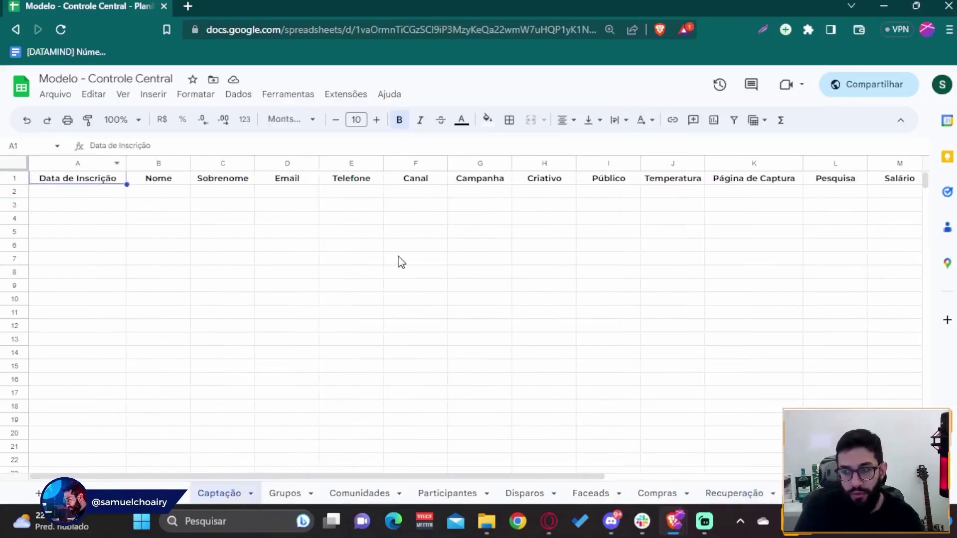
left_click_drag(301, 478, 485, 490)
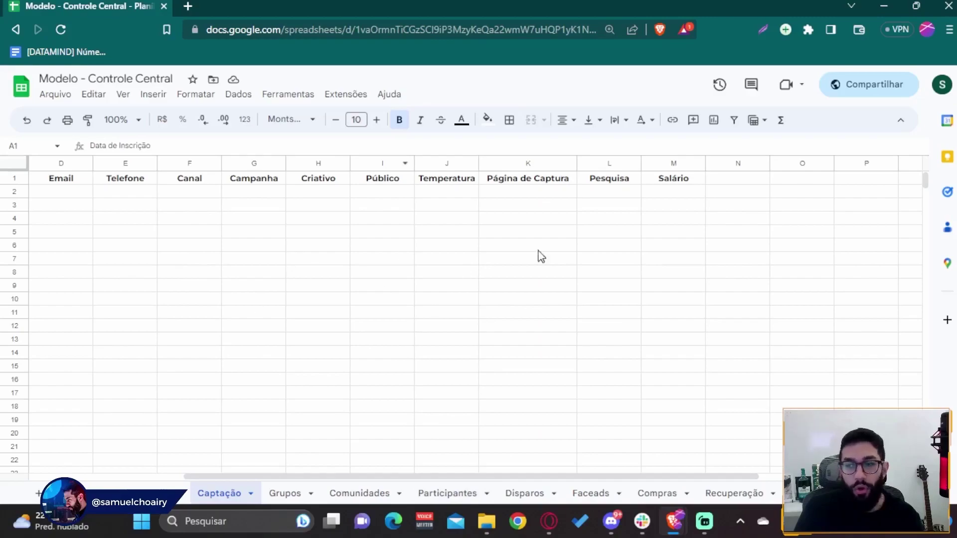
left_click(212, 205)
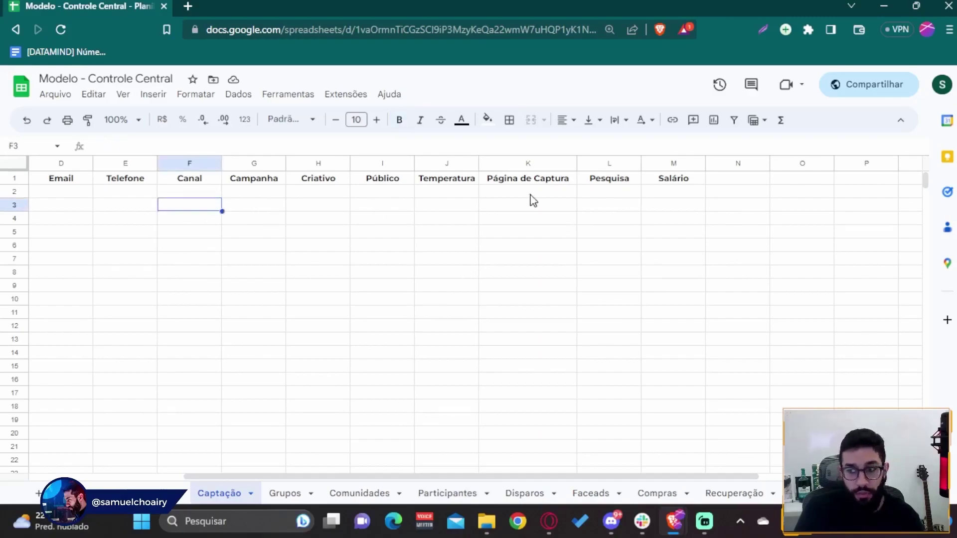
left_click(397, 209)
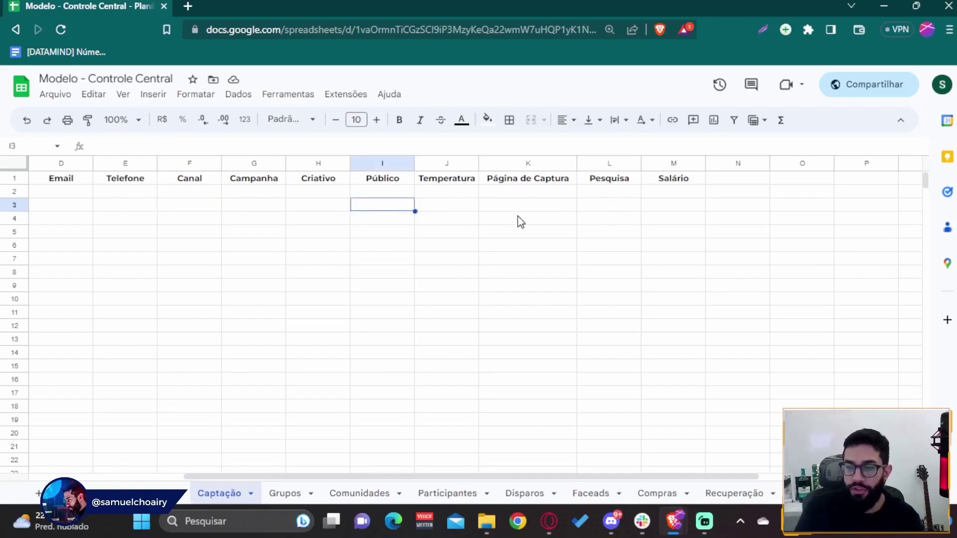
left_click(640, 196)
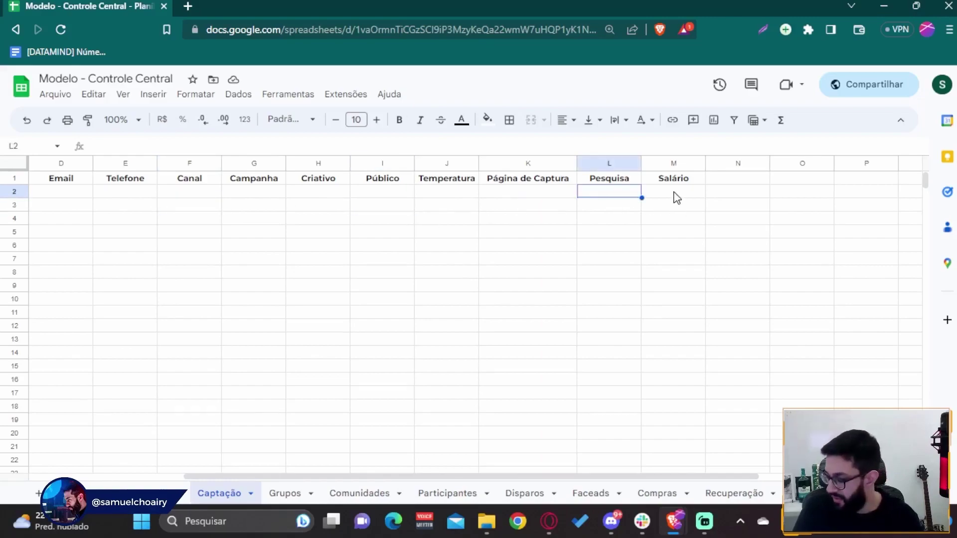
left_click(673, 195)
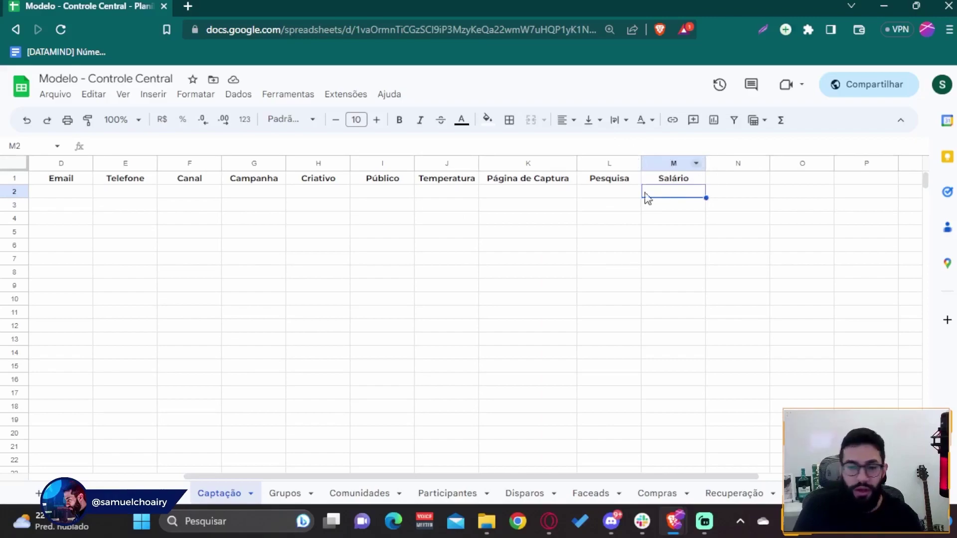
left_click_drag(542, 478, 363, 482)
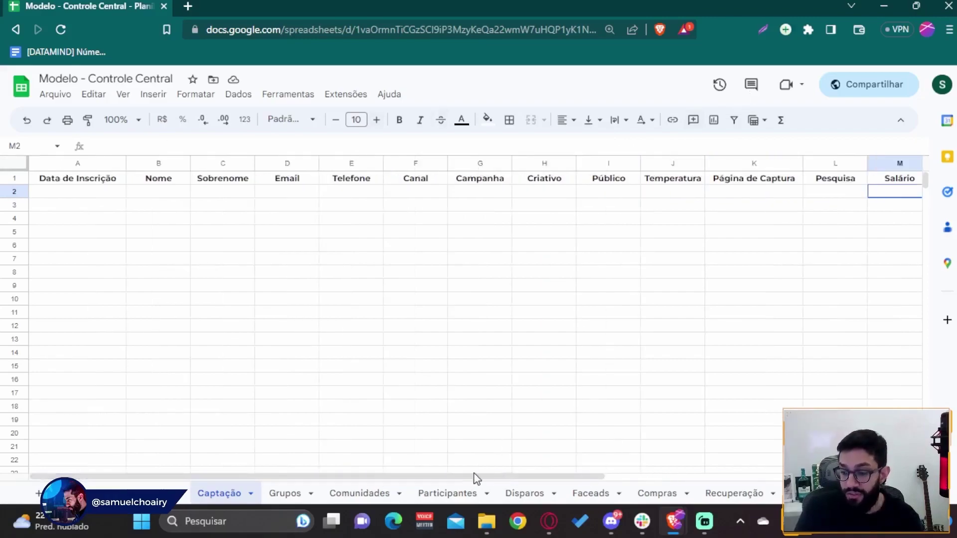
Open the Compras sheet and go through its header row from Transação to Email.
left_click(656, 493)
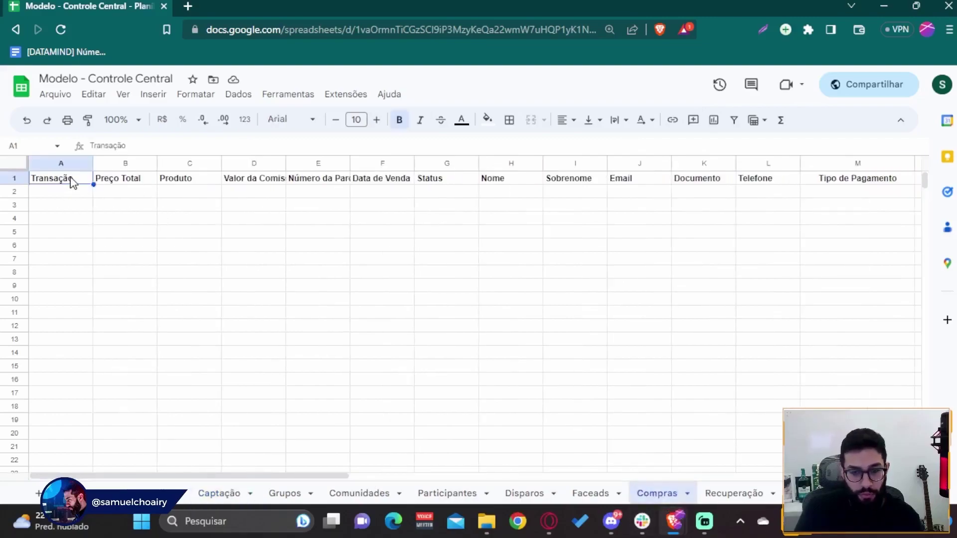
left_click(126, 181)
key("Right")
key("Right")
key("Right")
key("Right")
key("Right")
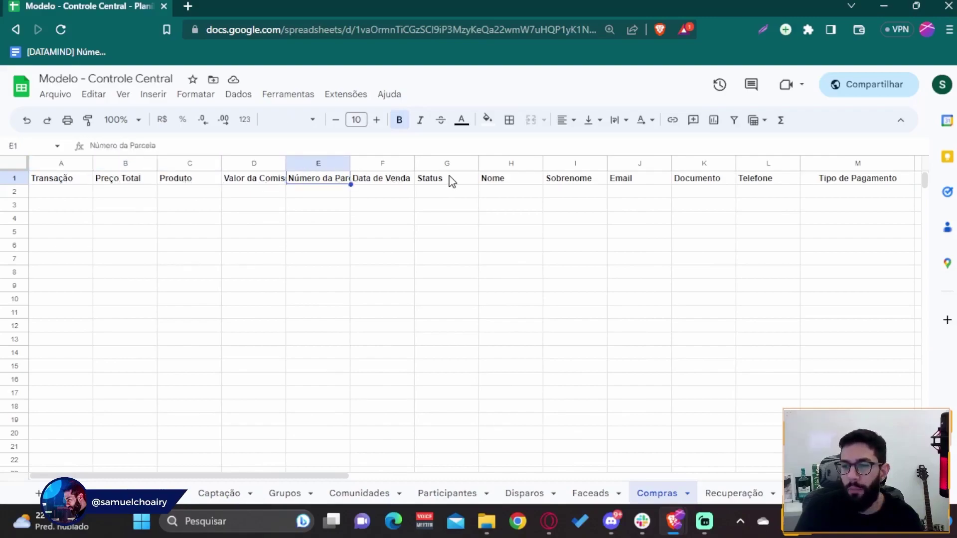
key("Right")
key("Right")
key("Right")
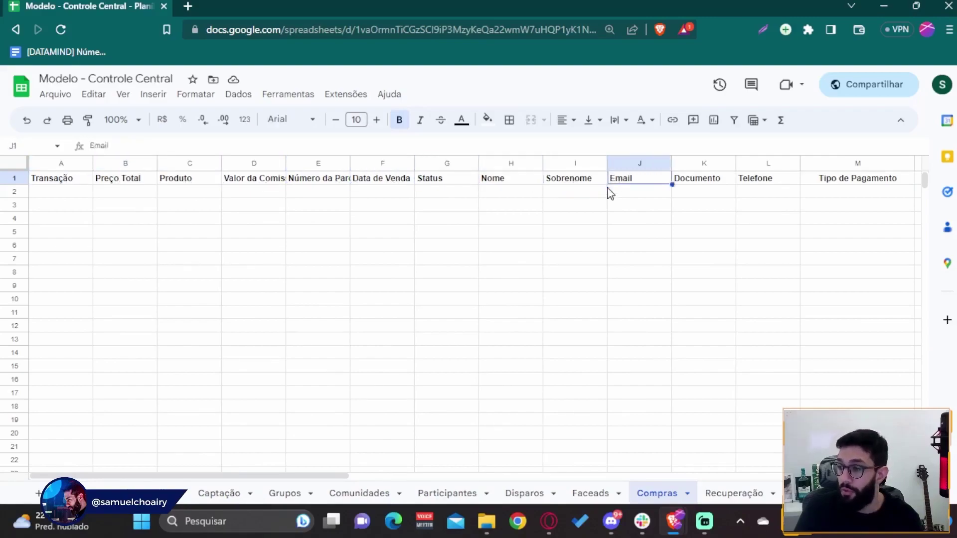
Examine the Compras headers after Email and highlight the Tipo de Pagamento and Data Criação columns in turn.
left_click_drag(270, 478, 497, 230)
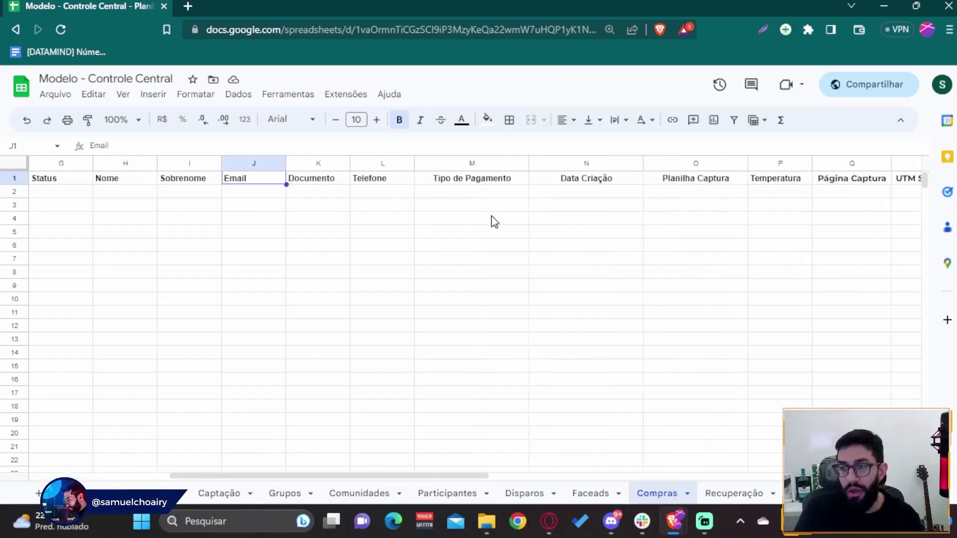
key("Right")
key("Right")
key("Right")
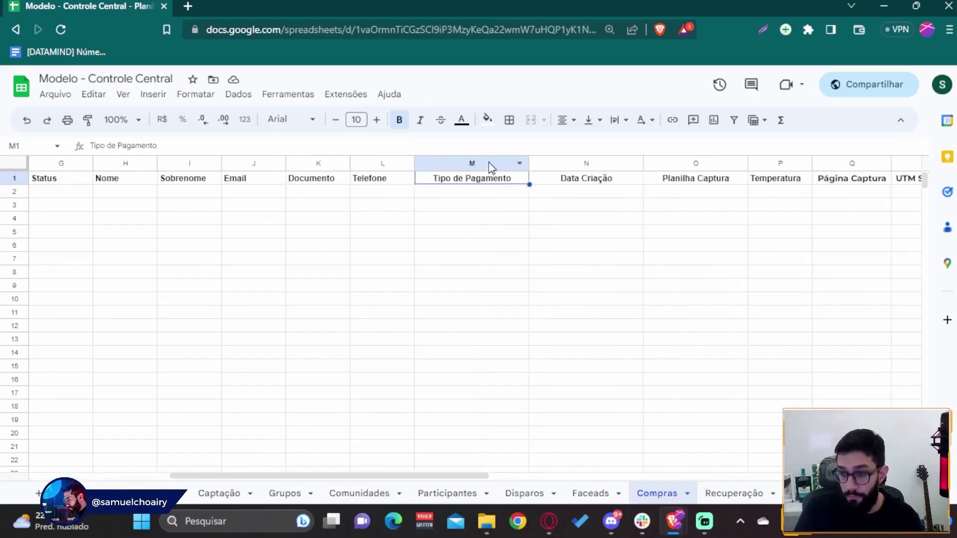
left_click(487, 160)
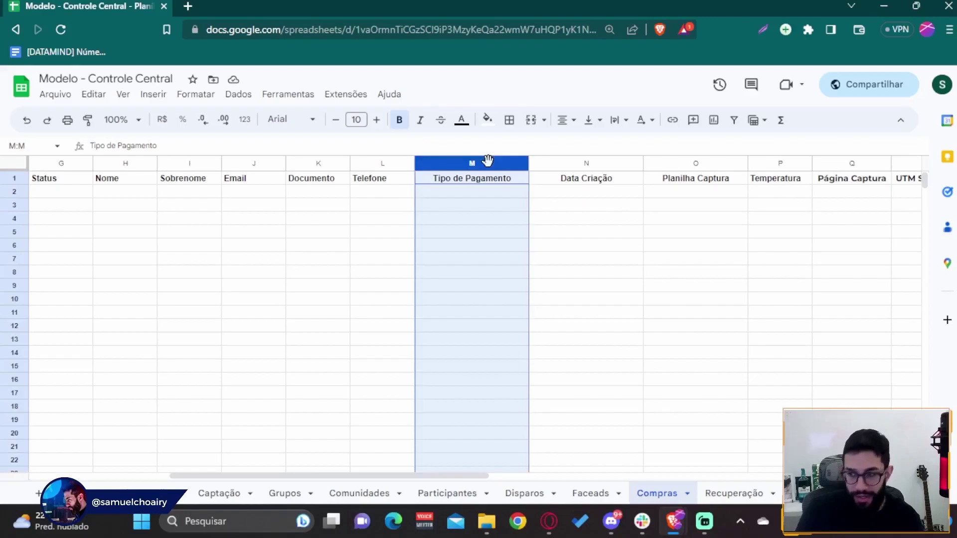
left_click(563, 160)
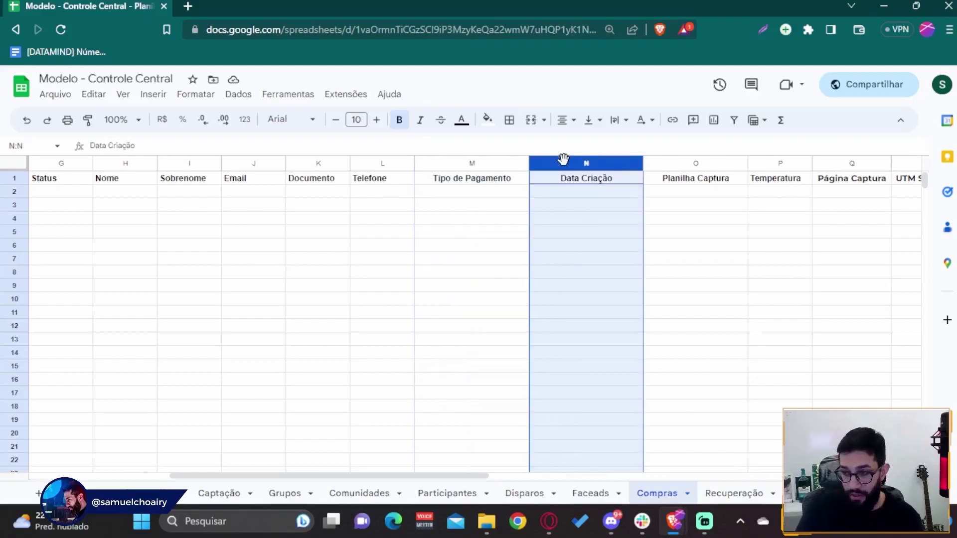
Highlight the Planilha Captura column of the Compras sheet, followed by the columns from Temperatura to UTM TERM captura.
left_click_drag(359, 476, 484, 481)
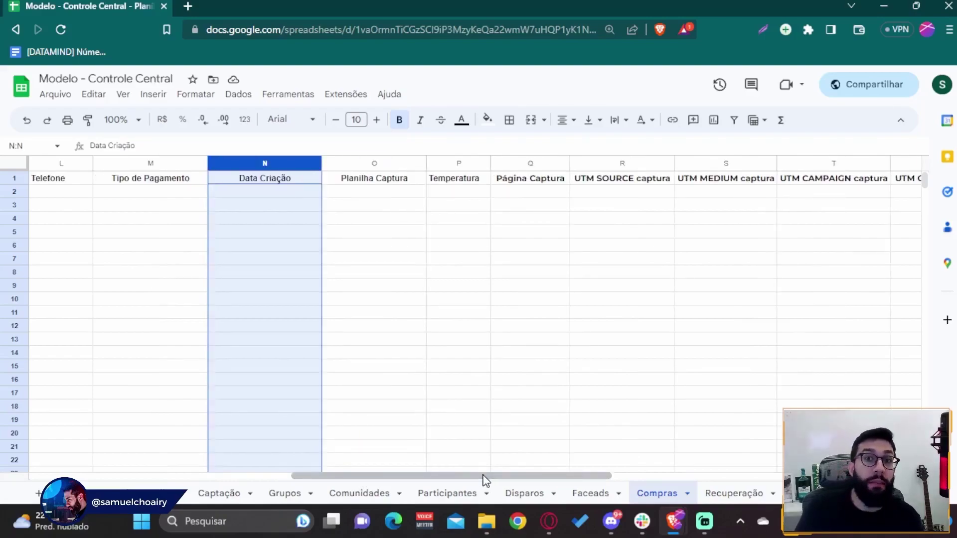
left_click(374, 163)
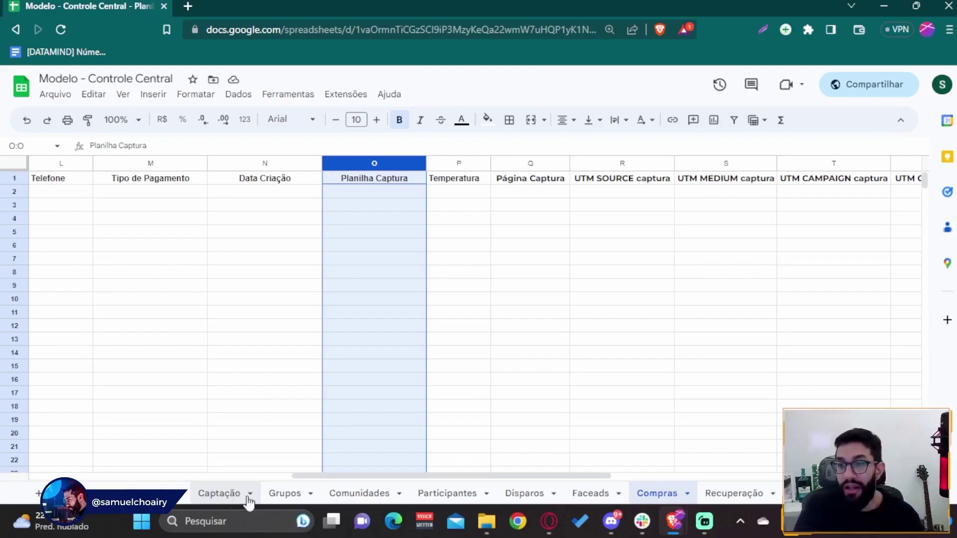
left_click_drag(495, 476, 573, 421)
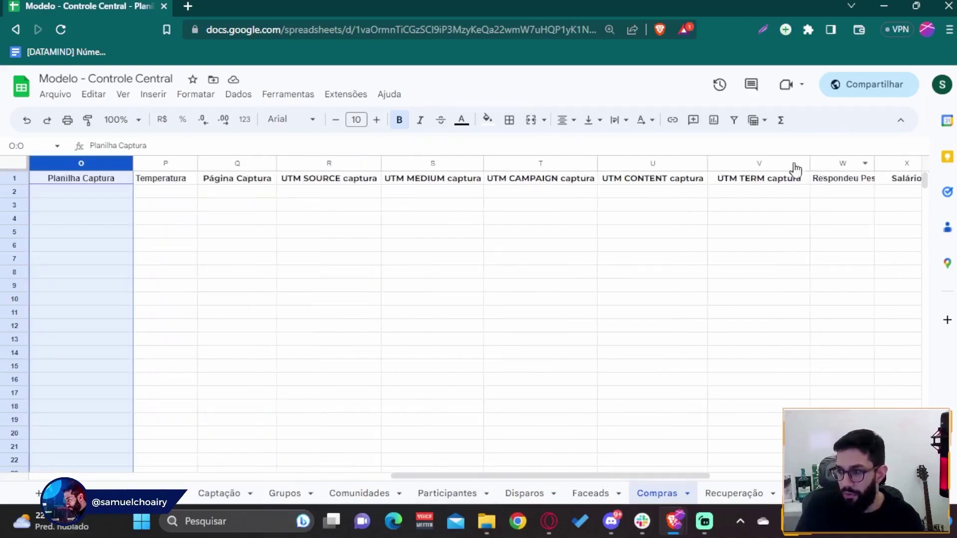
left_click_drag(783, 167, 157, 171)
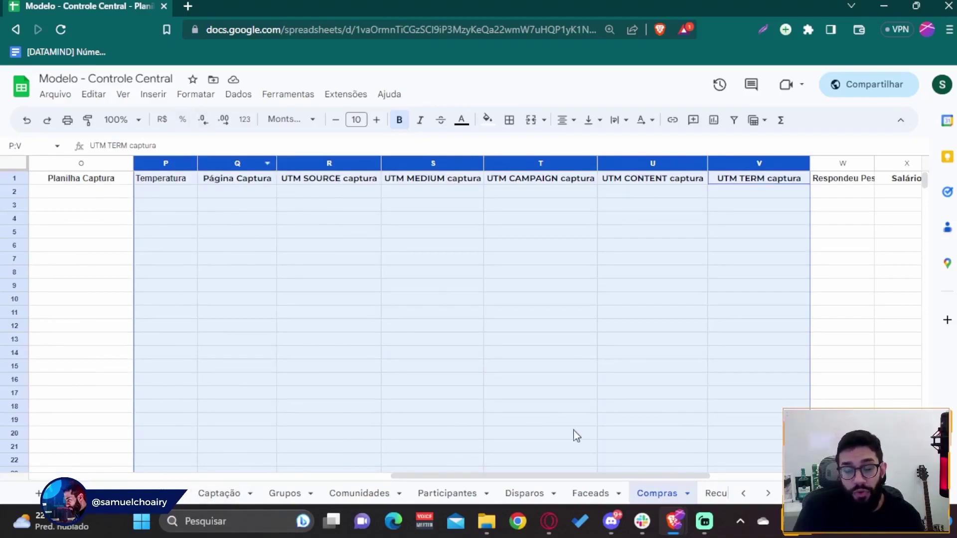
Highlight the Salário column and the whole block of capture columns from Planilha Captura to Entrou Grupo.
left_click_drag(554, 477, 634, 416)
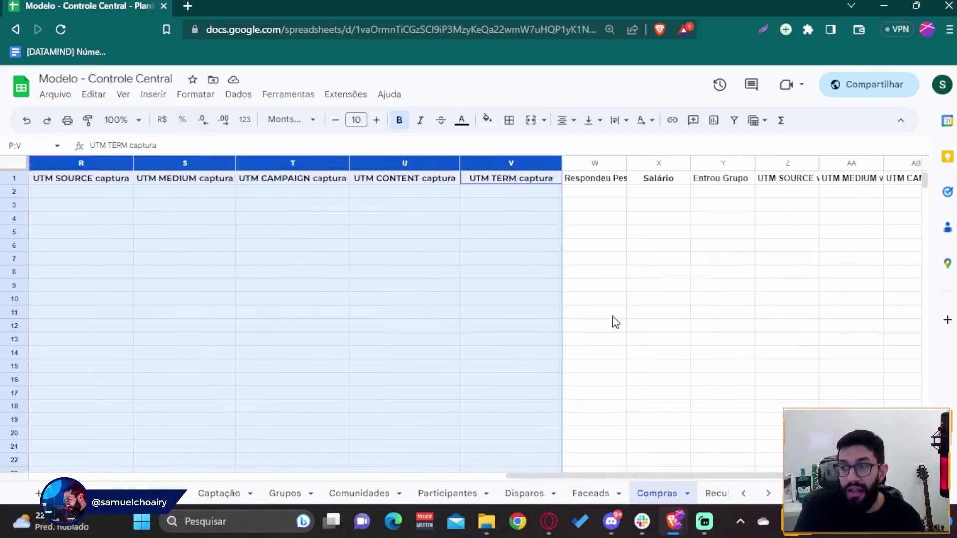
left_click(656, 162)
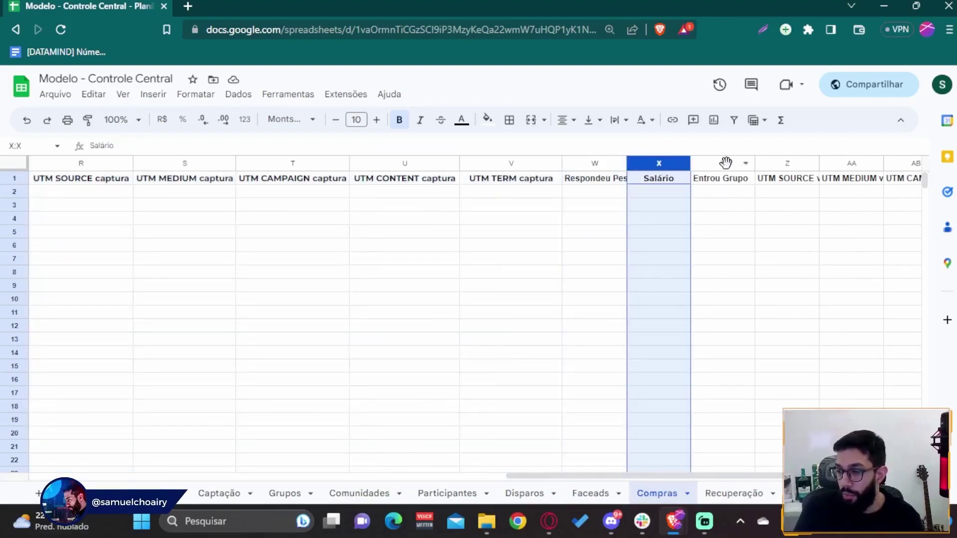
left_click(703, 162)
left_click_drag(703, 162, 188, 201)
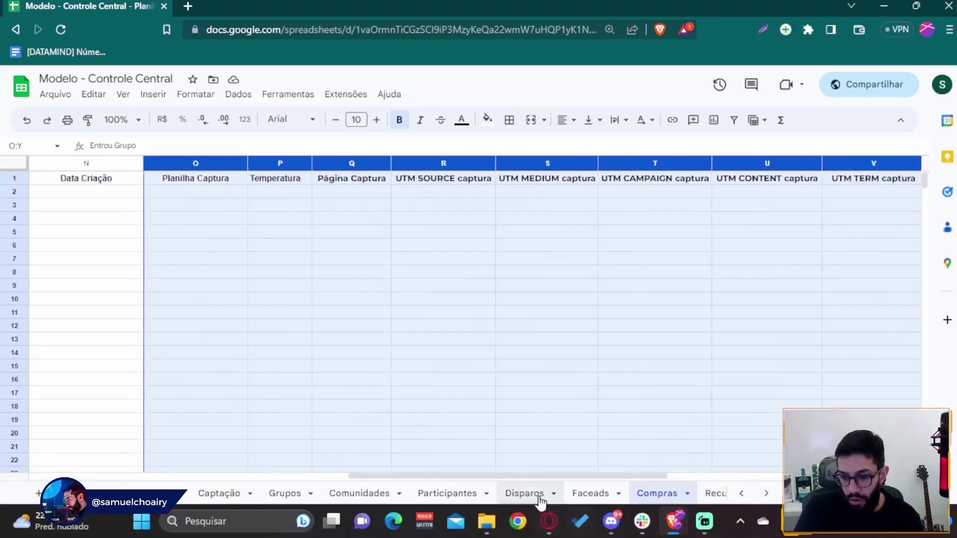
left_click_drag(555, 479, 701, 482)
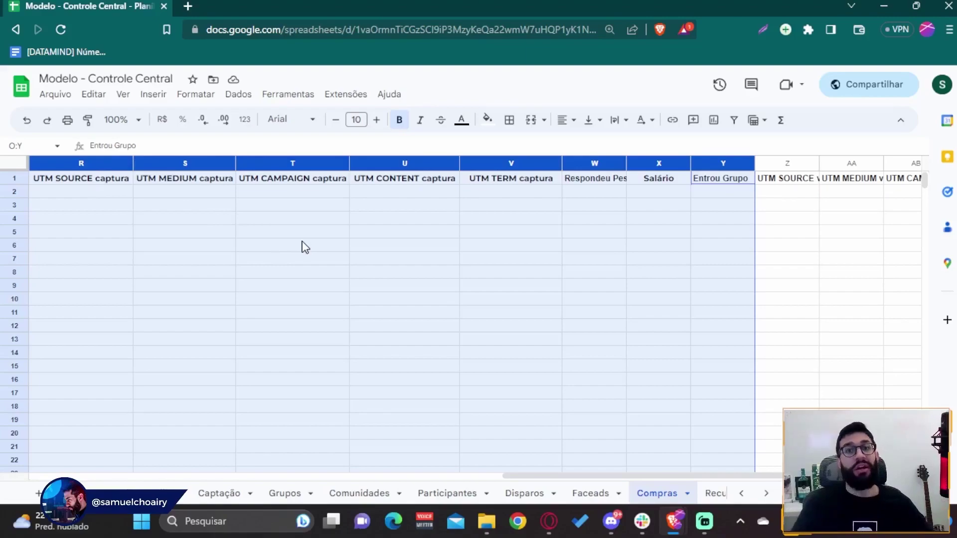
Examine the sale UTM headers of the Compras sheet and highlight columns Z to AE, starting at UTM SOURCE venda.
left_click_drag(698, 481, 776, 479)
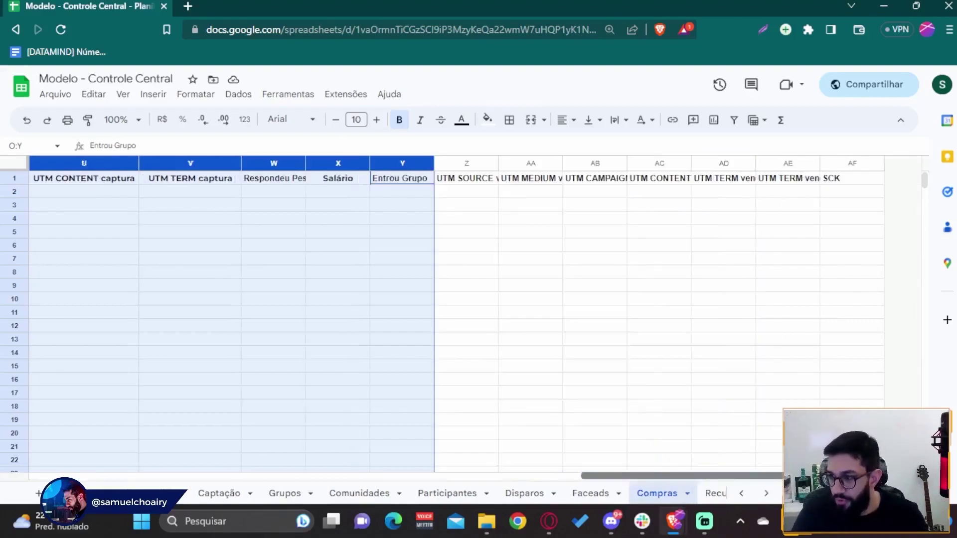
left_click(466, 163)
left_click(470, 175)
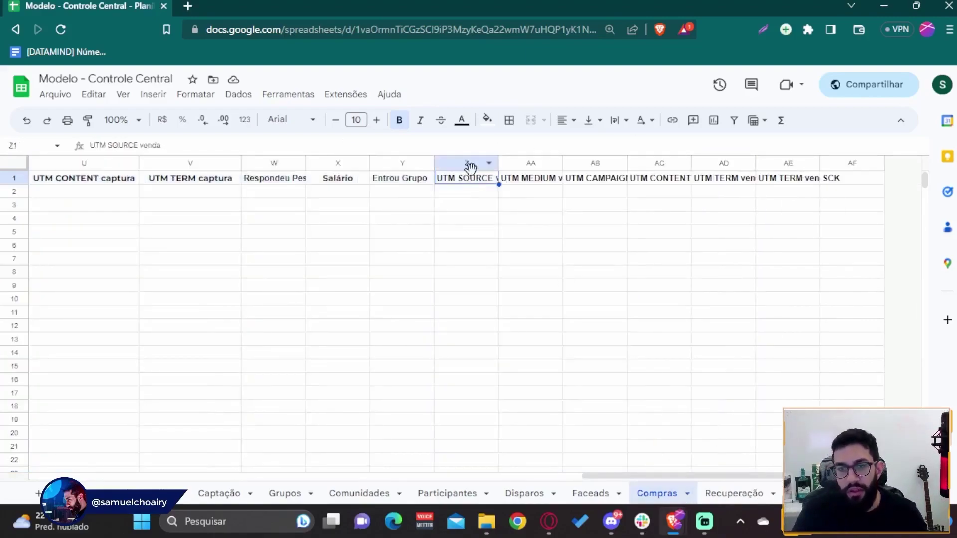
key("Down")
key("Down")
key("Down")
left_click_drag(465, 164, 769, 180)
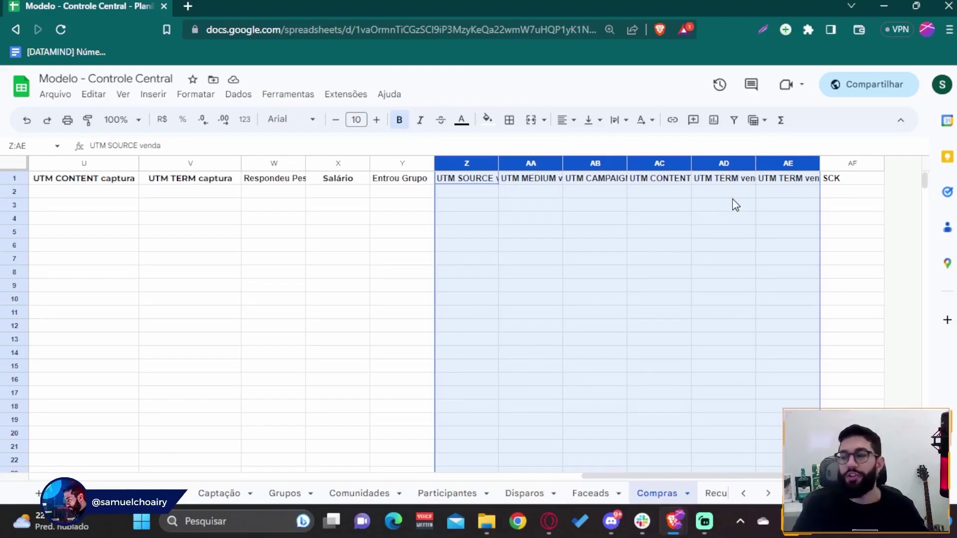
Highlight the SCK column of the Compras sheet, then switch back to n8n and close the Google Sheets2 node.
left_click(853, 161)
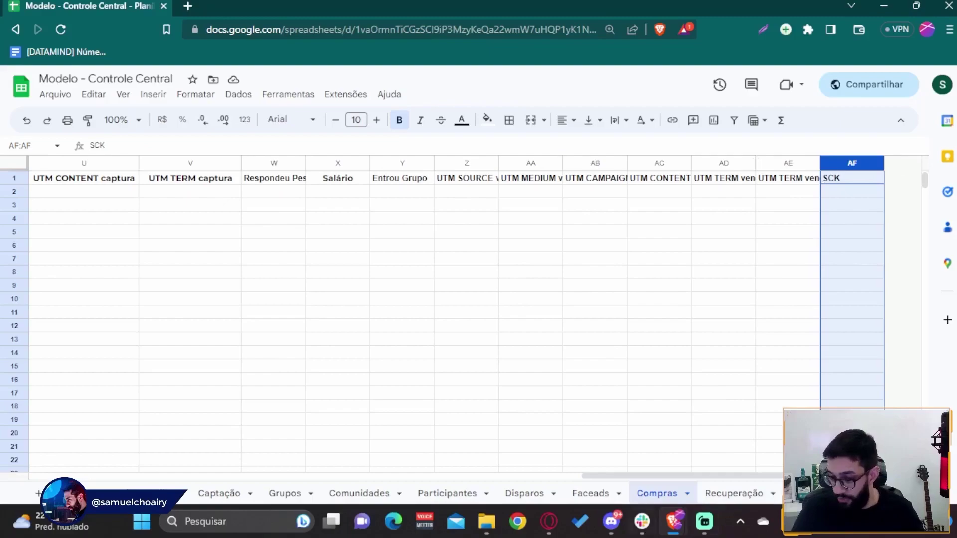
mouse_move(549, 521)
left_click(552, 438)
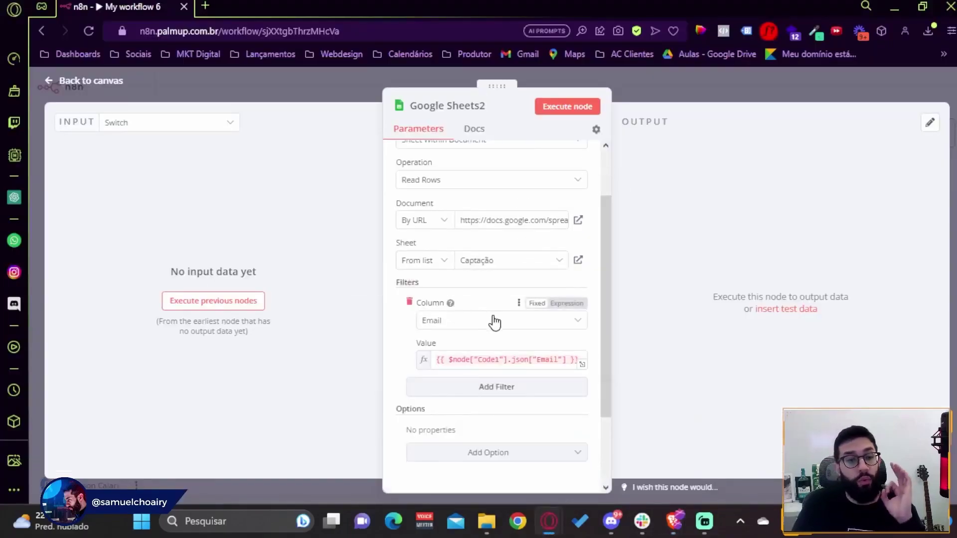
left_click(674, 93)
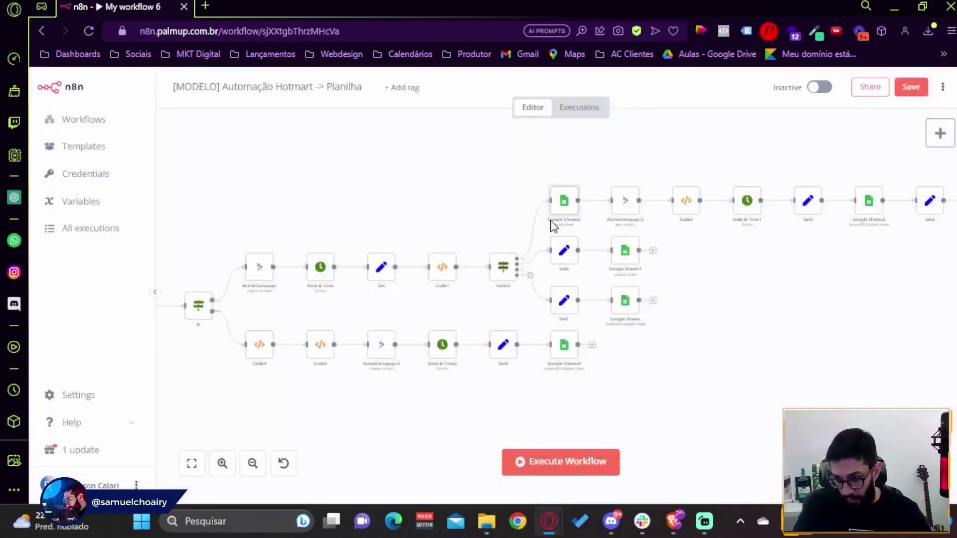
Review the ActiveCampaign2 node's contact Get operation and its Contact ID expression, then return to the canvas.
double_click(628, 204)
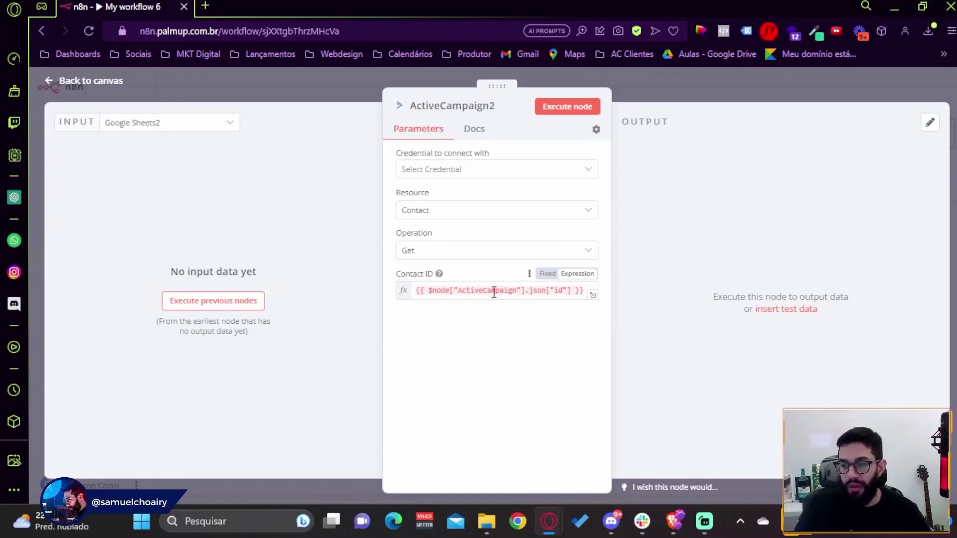
left_click(675, 98)
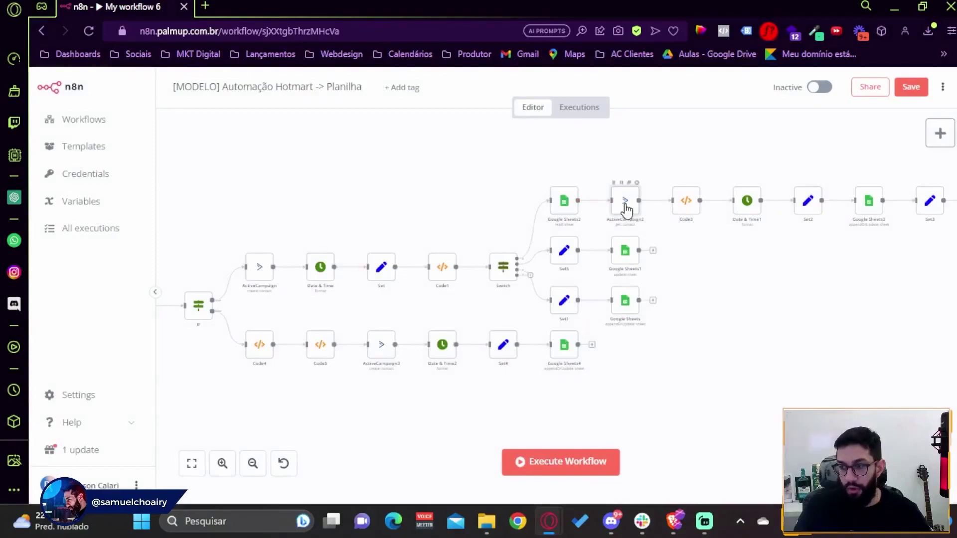
double_click(631, 251)
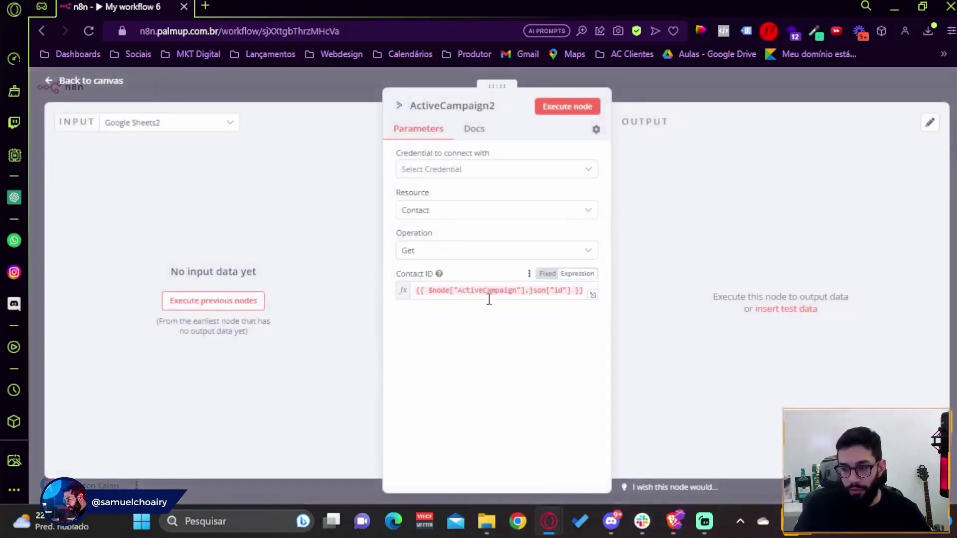
left_click(702, 99)
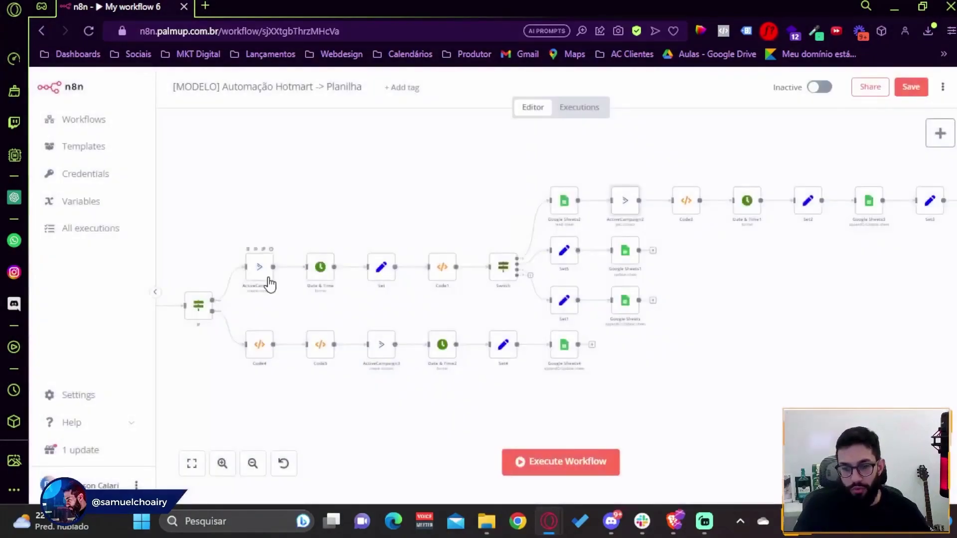
Open the Code3 node, look through its script and highlight the UTM SOURCE captura key and its field ID 194.
double_click(688, 206)
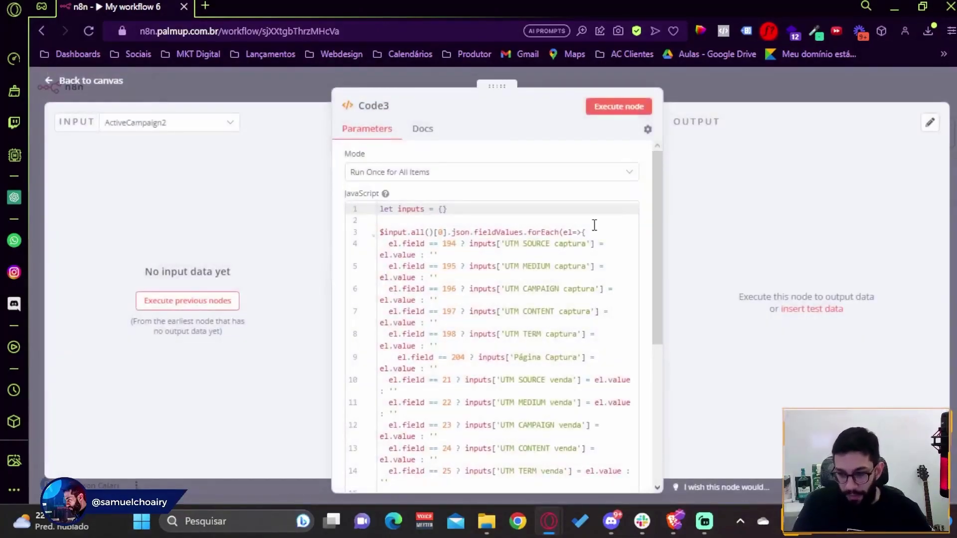
scroll(498, 259, "down", 5)
scroll(509, 265, "up", 2)
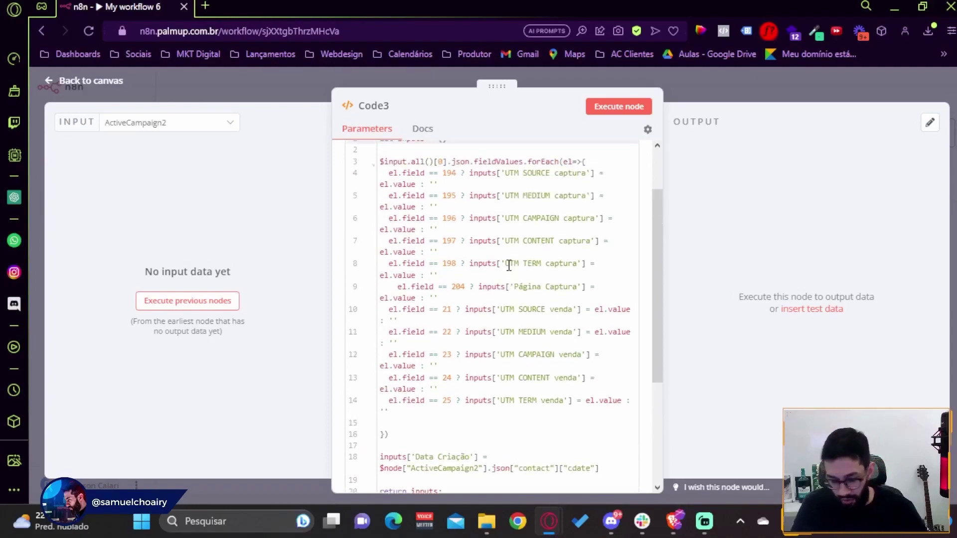
scroll(509, 265, "up", 2)
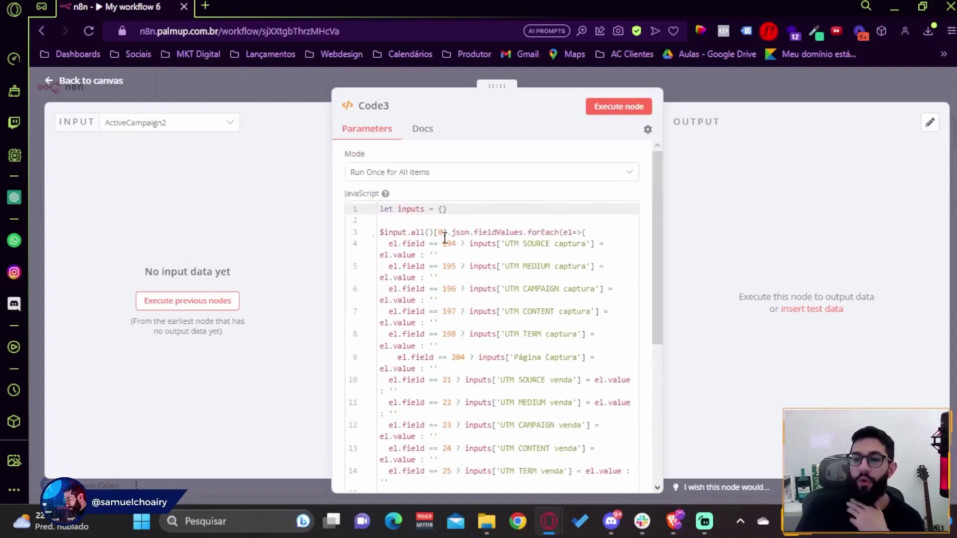
left_click_drag(505, 244, 582, 244)
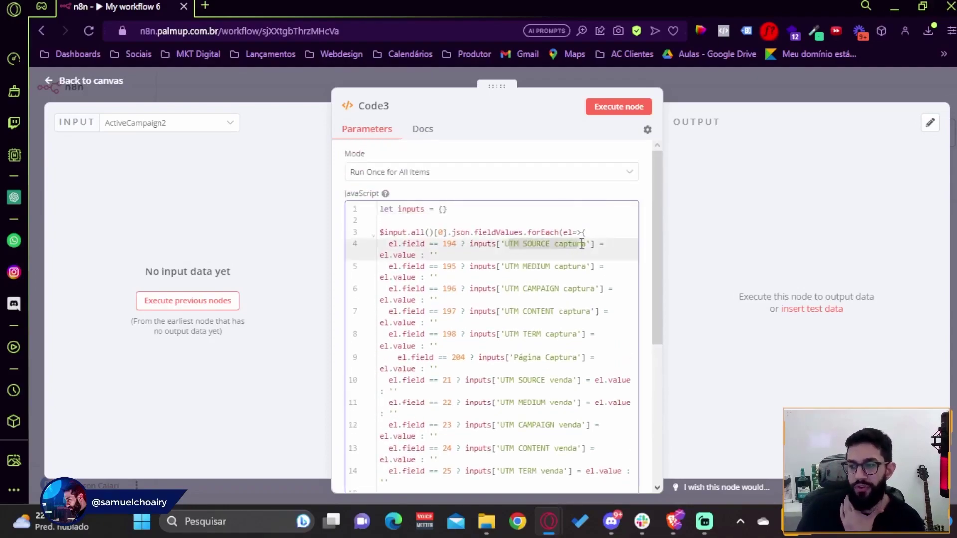
double_click(448, 244)
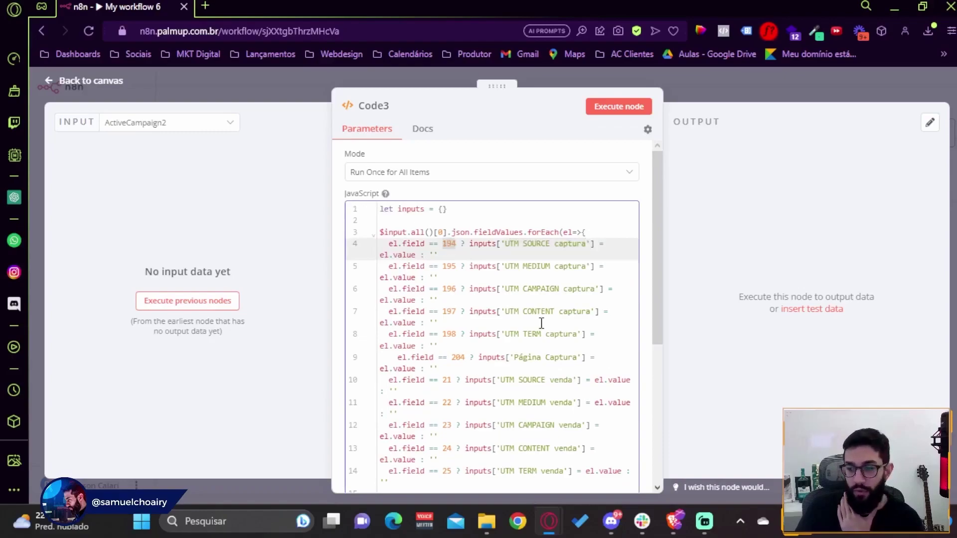
Highlight the UTM MEDIUM captura and UTM CAMPAIGN captura keys in the Code3 script, along with field IDs 194 to 196.
left_click_drag(521, 266, 588, 264)
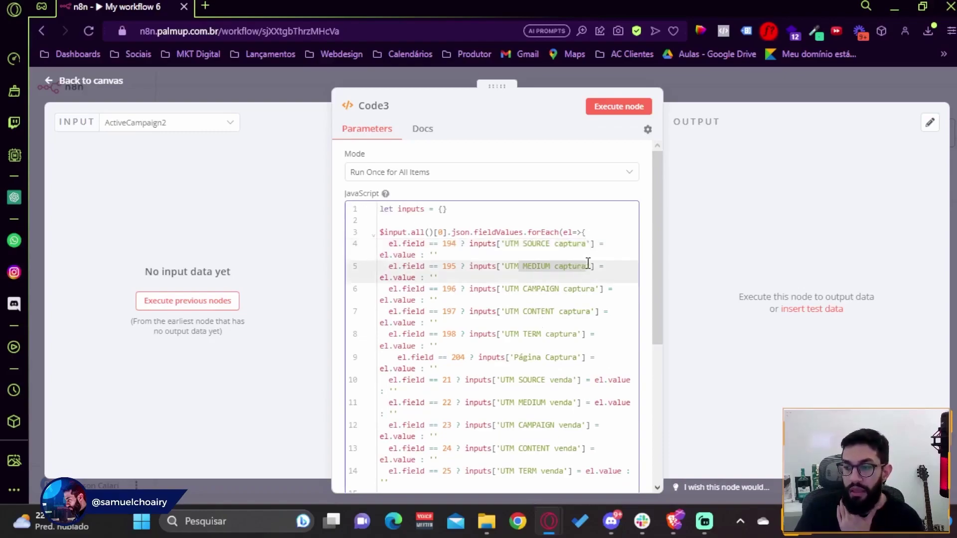
left_click(453, 269)
left_click_drag(516, 292, 593, 295)
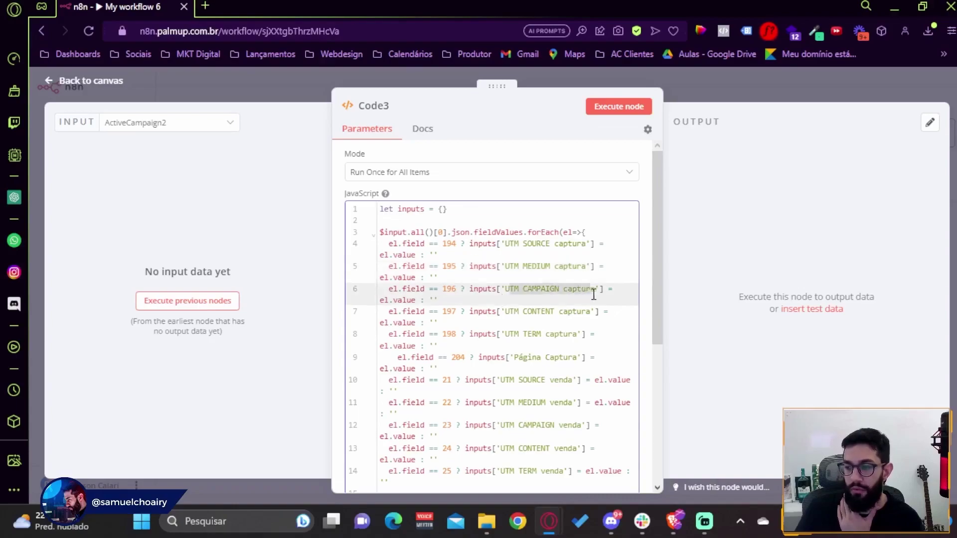
left_click(445, 295)
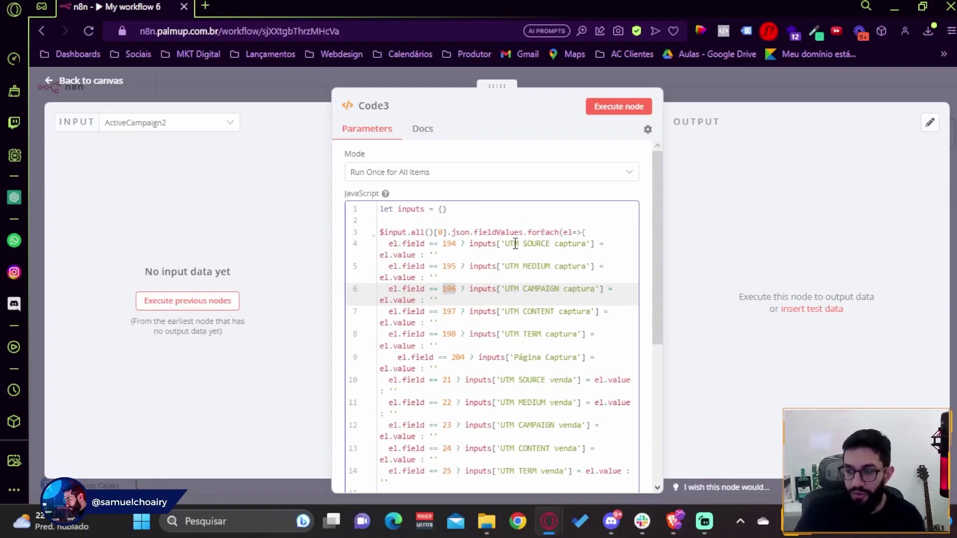
left_click(453, 246)
left_click(450, 270)
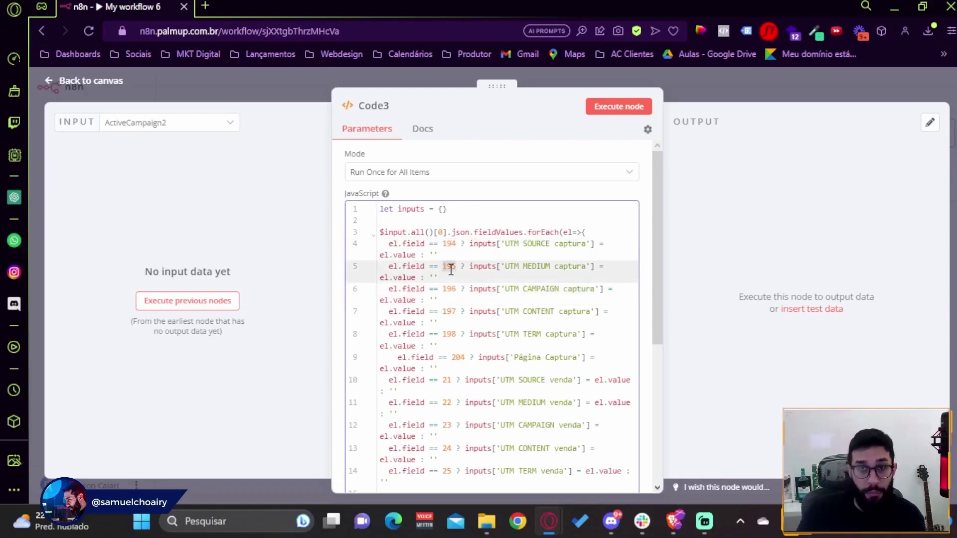
Highlight the UTM SOURCE captura key in the script, then switch to the Compras sheet and check its UTM headers up to UTM CONTENT captura.
left_click_drag(504, 244, 583, 247)
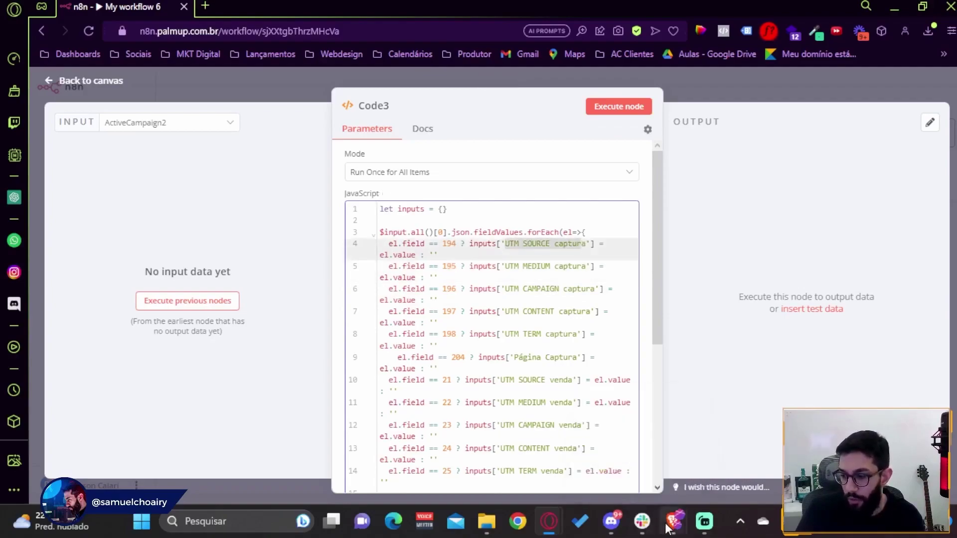
mouse_move(674, 521)
left_click(700, 468)
left_click(537, 180)
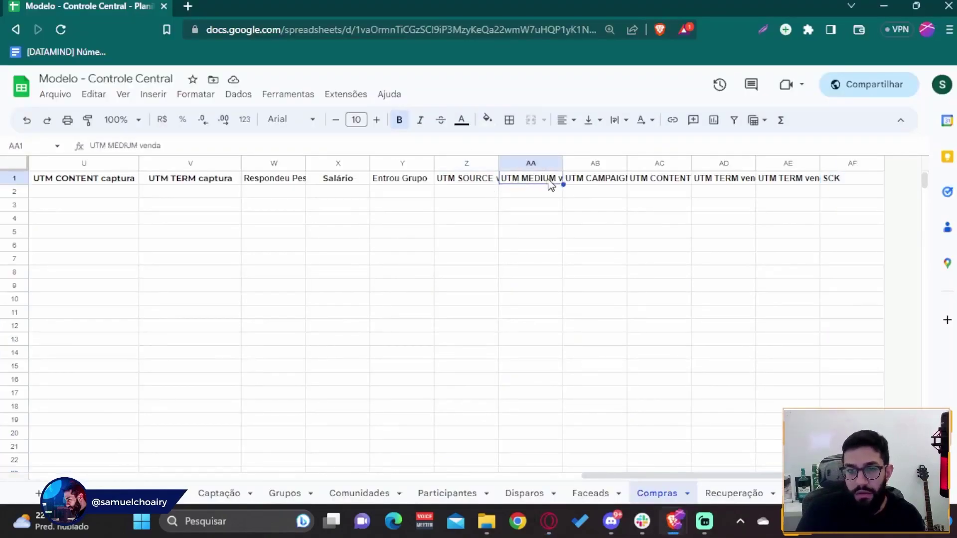
left_click(151, 184)
left_click(118, 184)
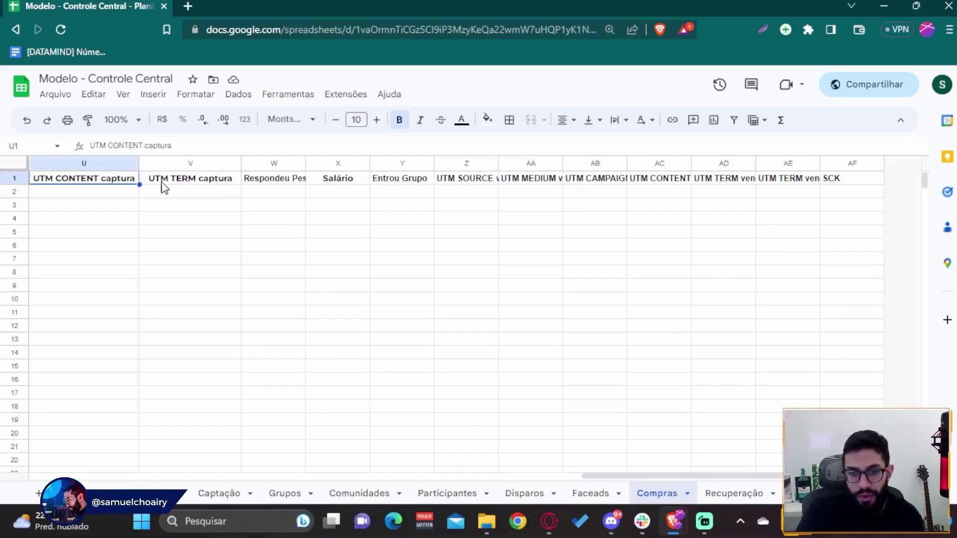
Select the capture UTM headers of the Compras sheet one by one, from UTM SOURCE captura to UTM CONTENT captura, ending on UTM MEDIUM captura.
mouse_move(674, 520)
scroll(709, 478, "left", 5)
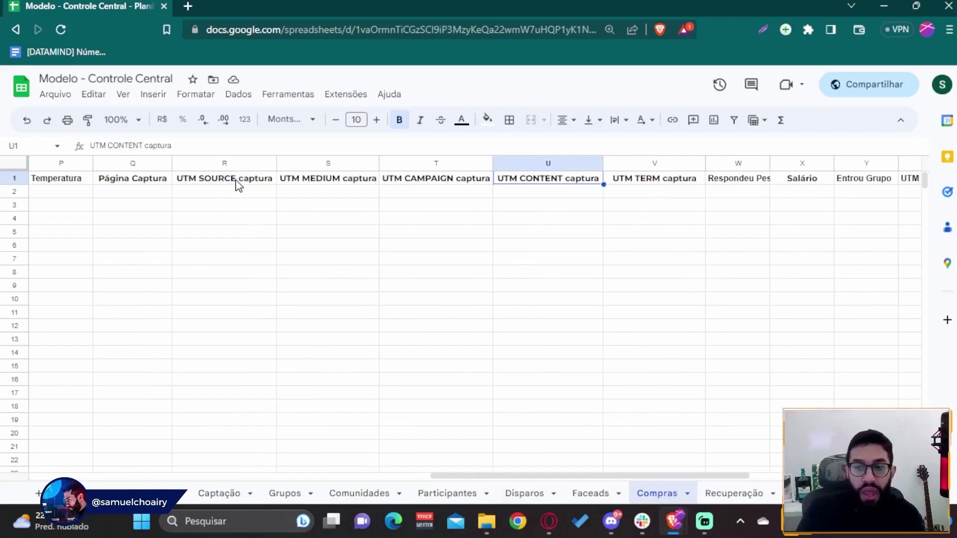
left_click(242, 184)
left_click(351, 184)
left_click(449, 184)
left_click(562, 184)
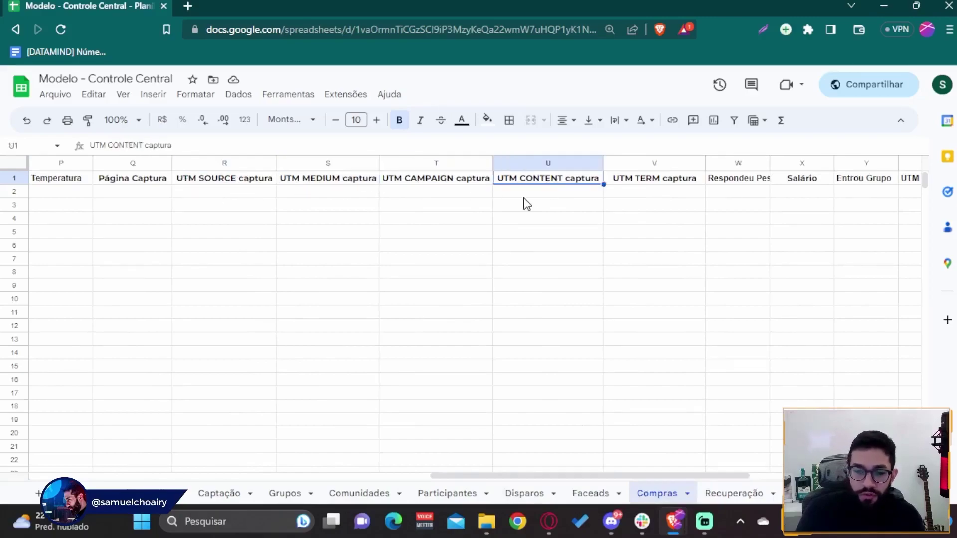
left_click(235, 180)
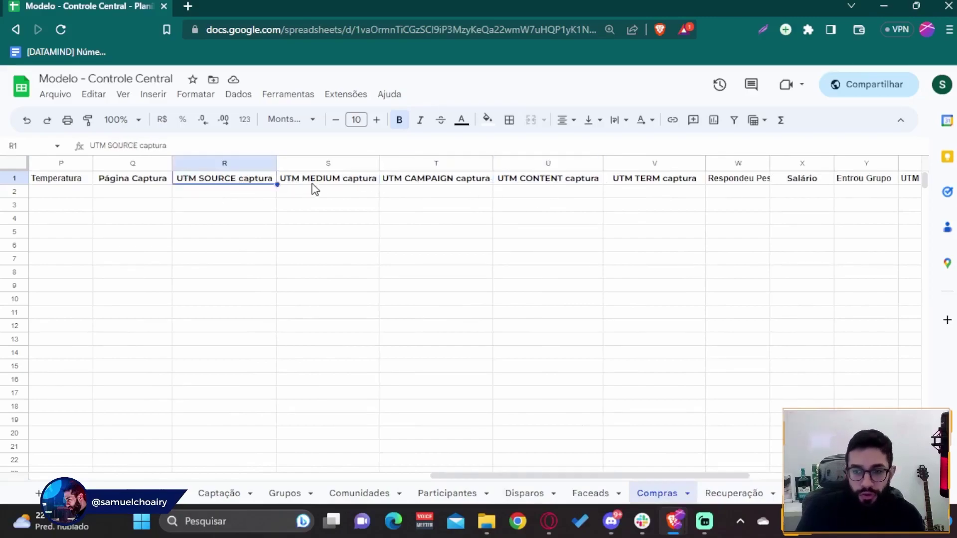
left_click(326, 182)
Switch back to the Code3 script in n8n and highlight the UTM MEDIUM captura key and field IDs 194, 195 and 196.
mouse_move(548, 520)
left_click(623, 468)
left_click_drag(586, 247, 590, 267)
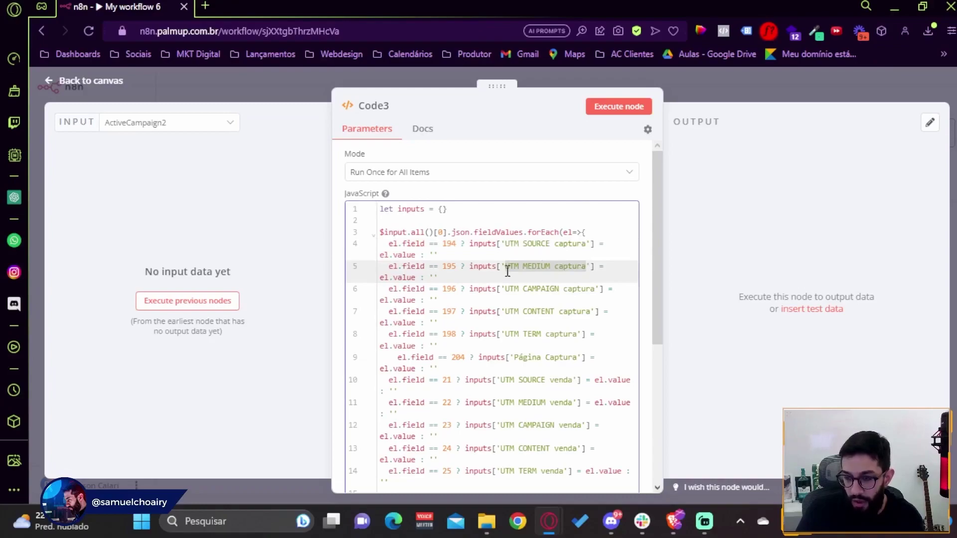
left_click(450, 244)
left_click(449, 265)
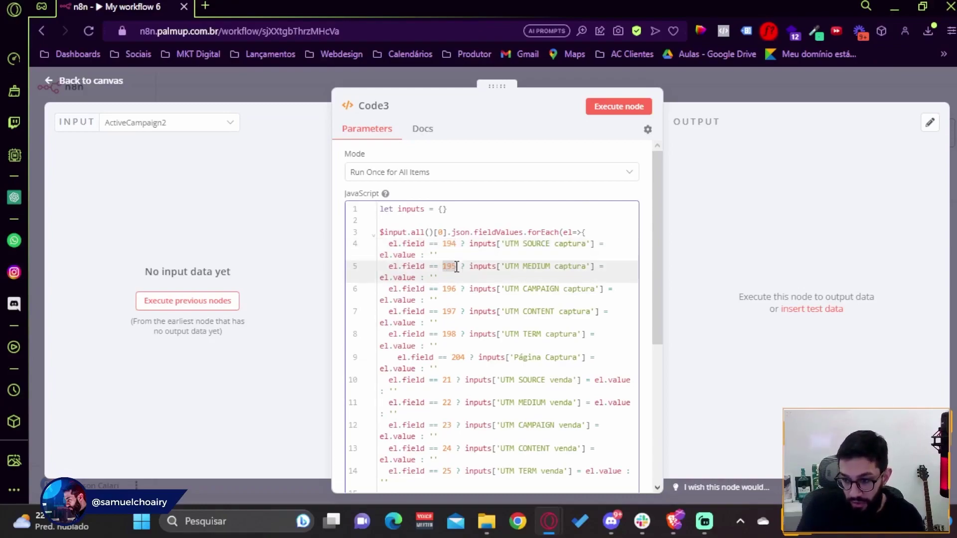
left_click(455, 290)
Highlight the field IDs 21 to 25 of the sale UTM lines in the Code3 script one after another.
scroll(455, 299, "down", 3)
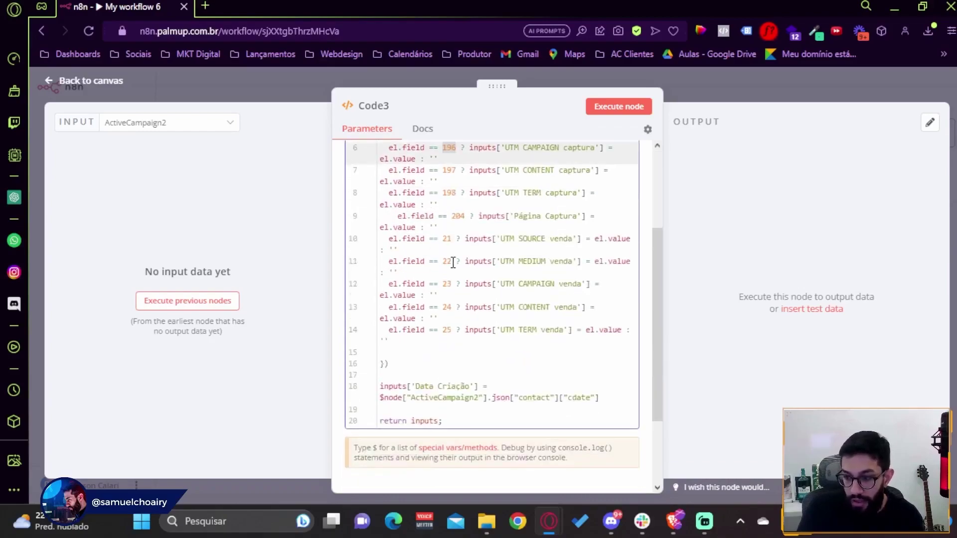
left_click(443, 242)
left_click(447, 260)
left_click(448, 283)
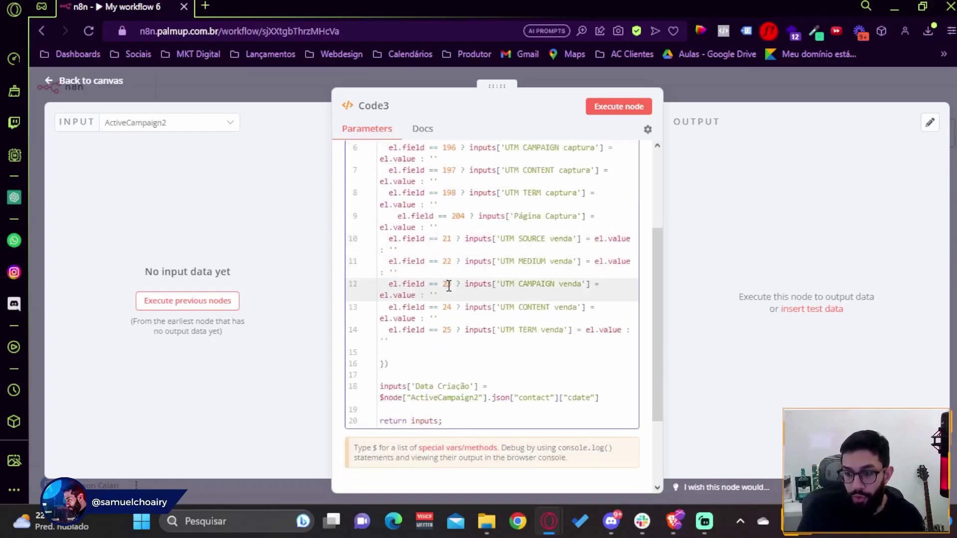
left_click(450, 303)
left_click(451, 330)
double_click(448, 330)
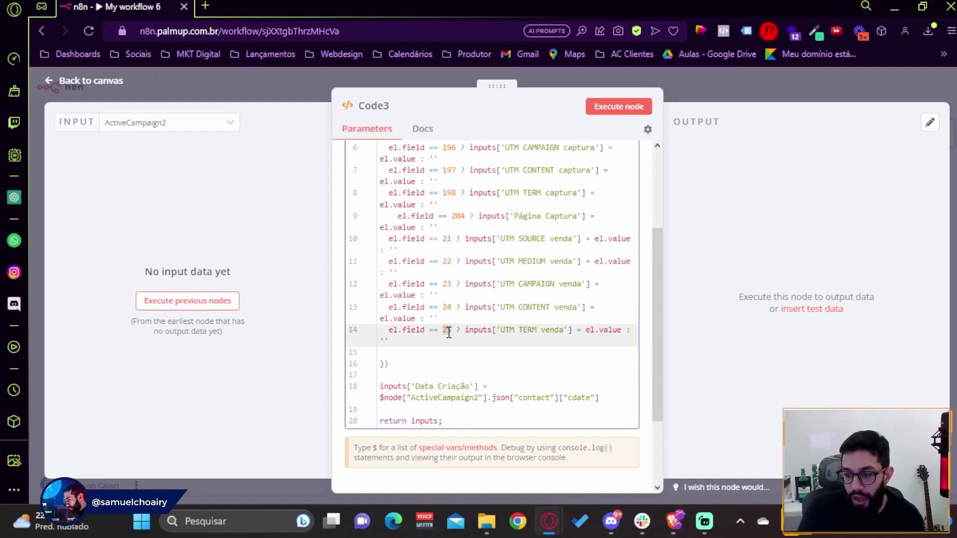
Highlight the whole block of field mappings inside the forEach loop, from the empty line 15 up to UTM SOURCE captura.
scroll(443, 330, "up", 2)
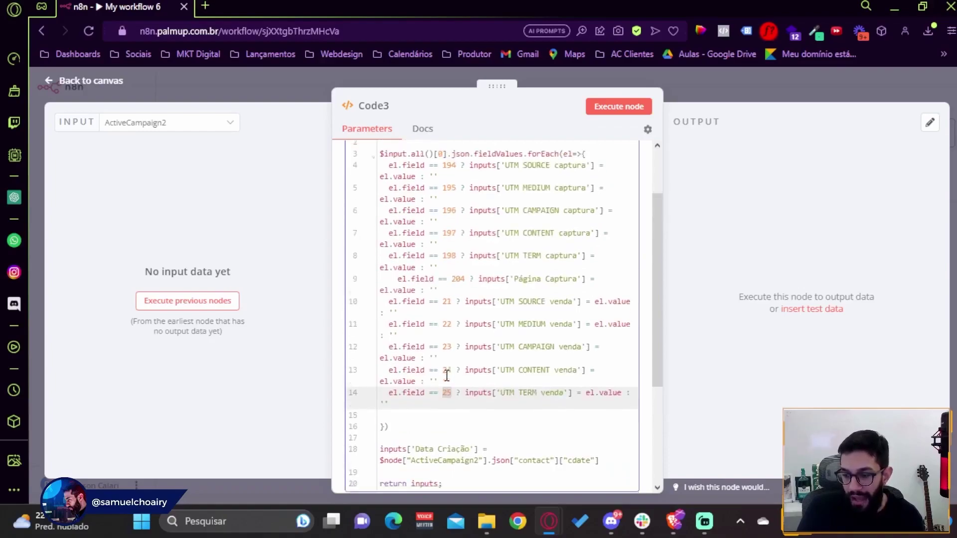
left_click(404, 423)
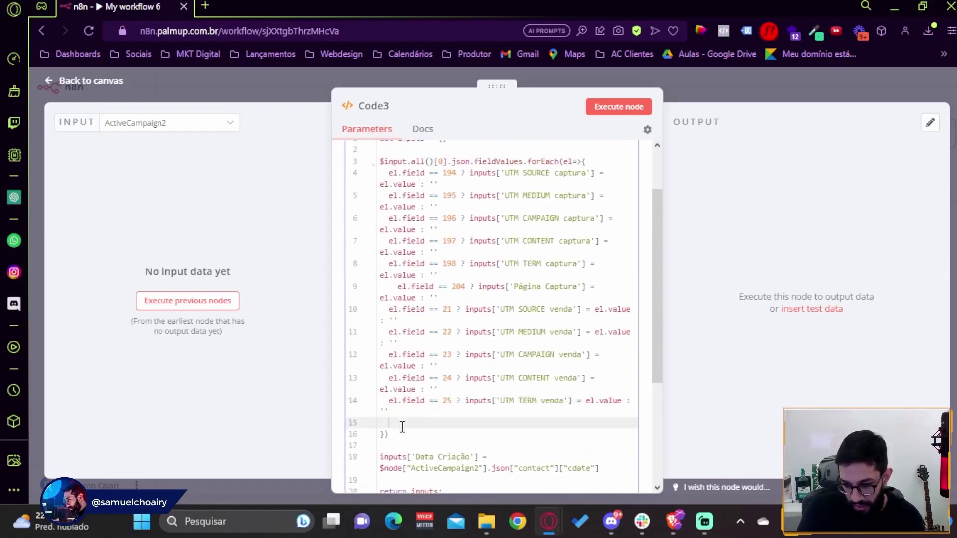
left_click_drag(392, 427, 377, 248)
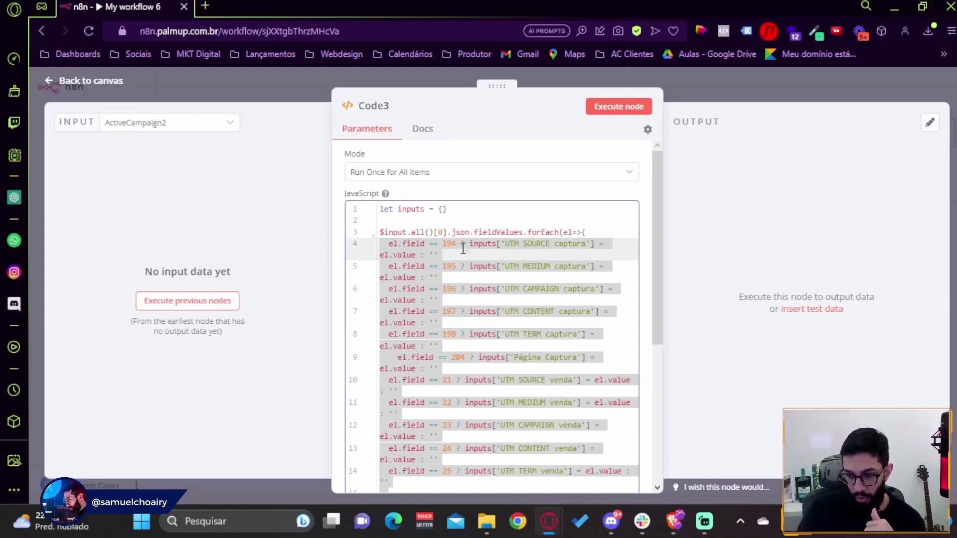
Highlight the Data Criação assignment on line 18 of the Code3 script, which reads the contact's cdate from ActiveCampaign2.
scroll(484, 288, "down", 5)
left_click(401, 278)
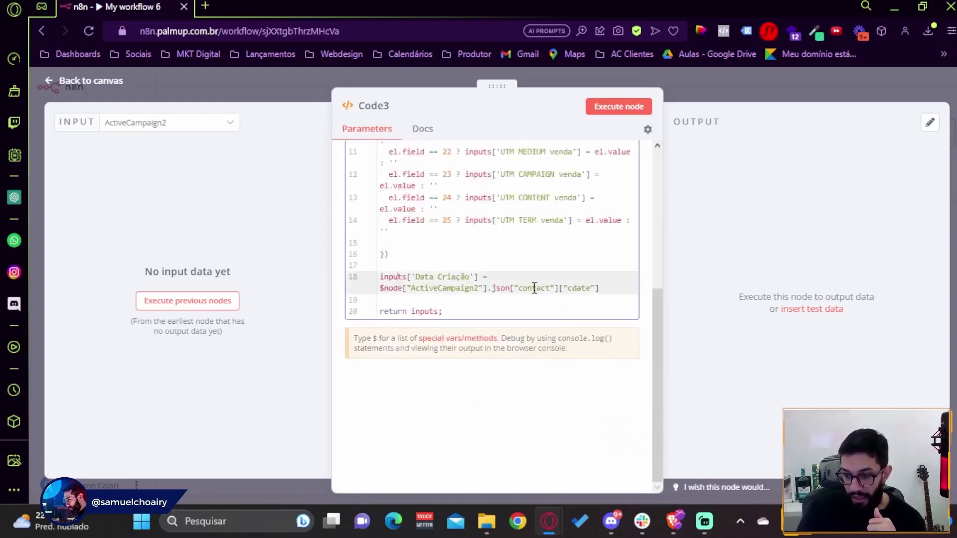
left_click_drag(609, 289, 380, 277)
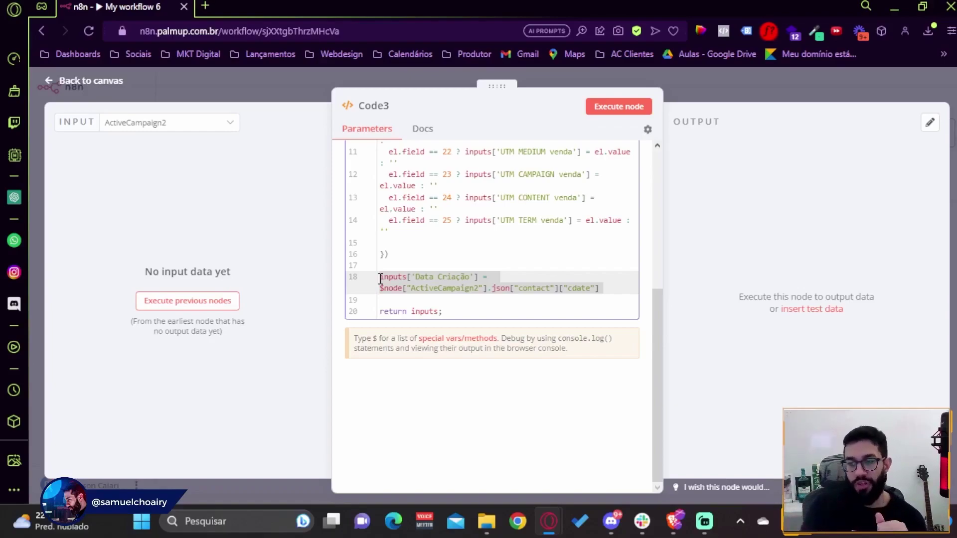
left_click(438, 269)
left_click_drag(380, 276, 611, 289)
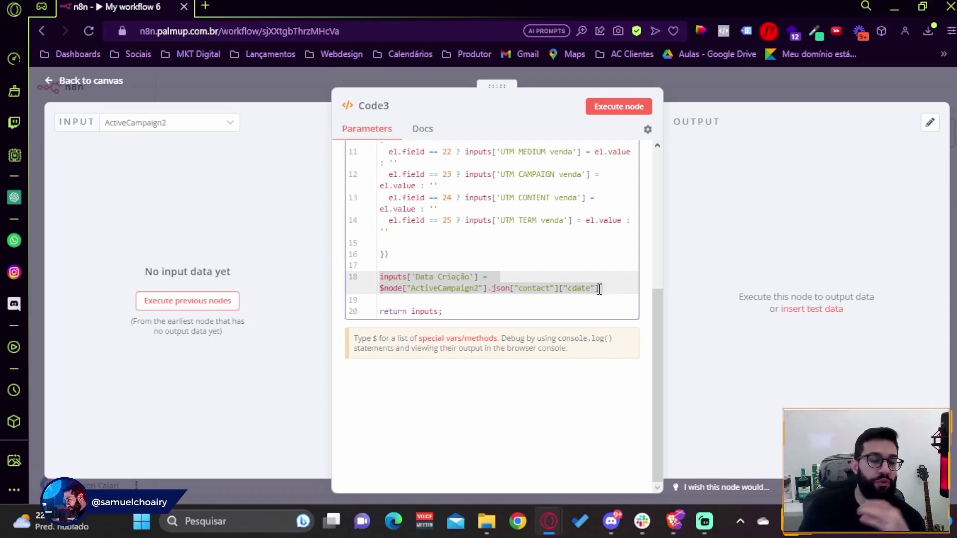
Review the field mappings of the Code3 script again and place the cursor after the forEach loop's closing bracket on line 16.
scroll(532, 254, "up", 2)
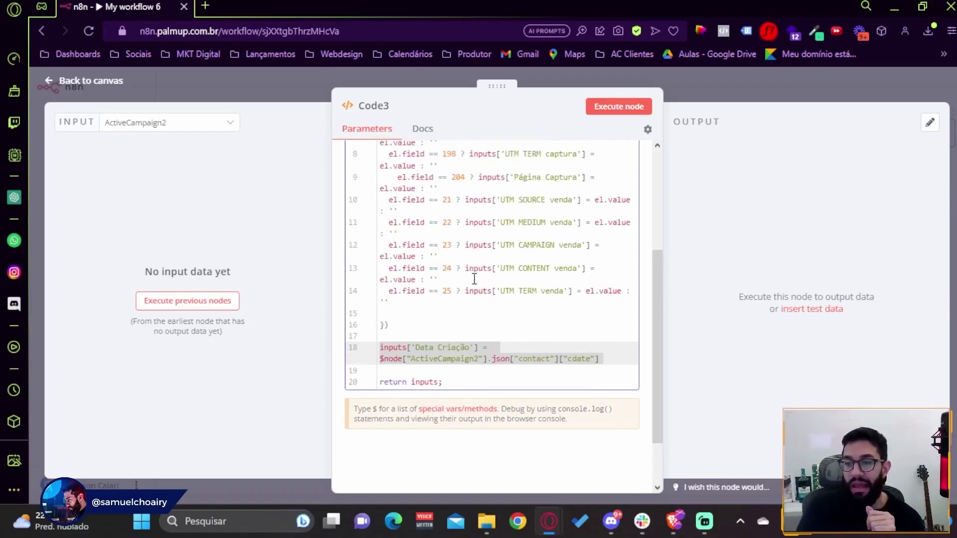
scroll(475, 278, "up", 4)
left_click(630, 433)
left_click(430, 465)
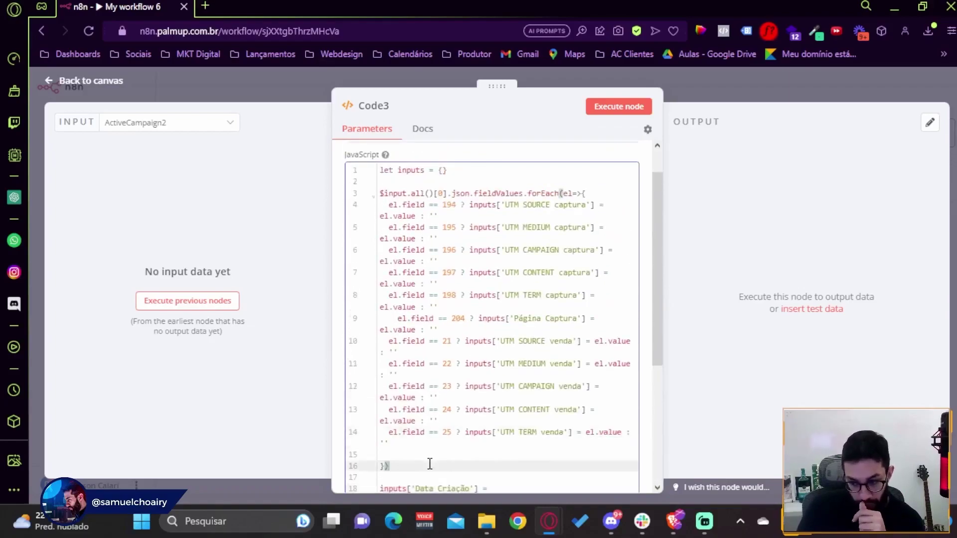
Highlight the field IDs of the capture UTM lines 4 to 7 in the Code3 script, from 194 to 197.
left_click(450, 207)
left_click(450, 228)
left_click(451, 251)
left_click(451, 271)
double_click(451, 271)
double_click(450, 250)
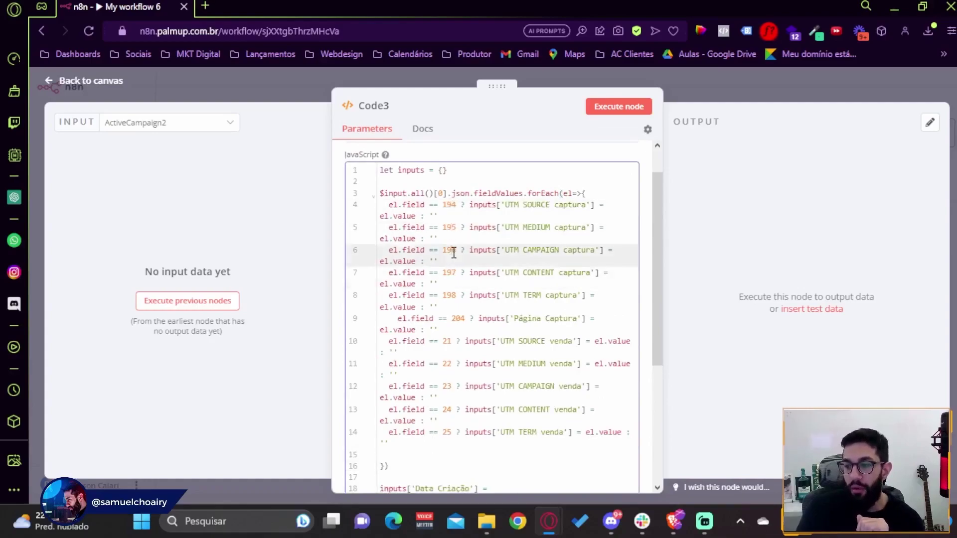
Switch to the Compras sheet to check its UTM captura column headers, and return to n8n to compare the rest of the Code3 script.
left_click(679, 524)
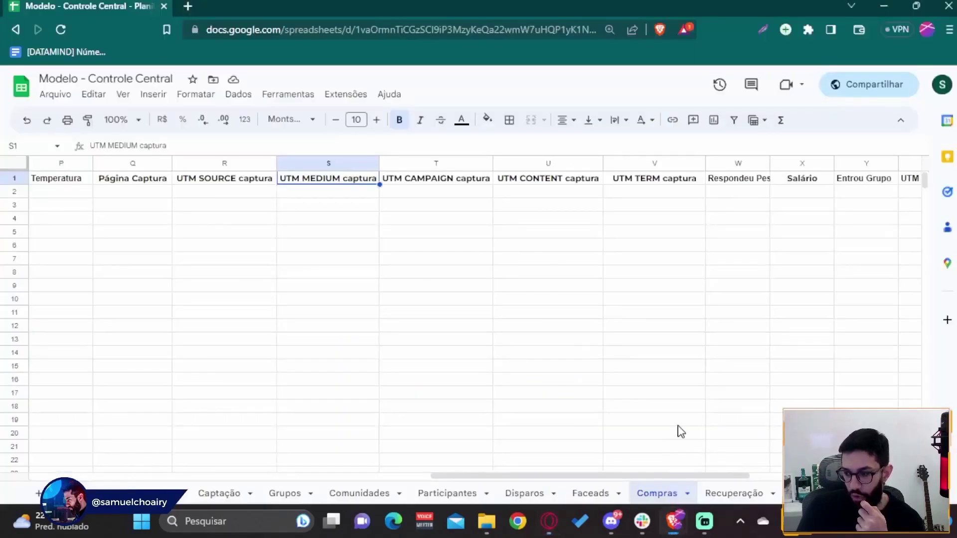
mouse_move(549, 521)
left_click(590, 475)
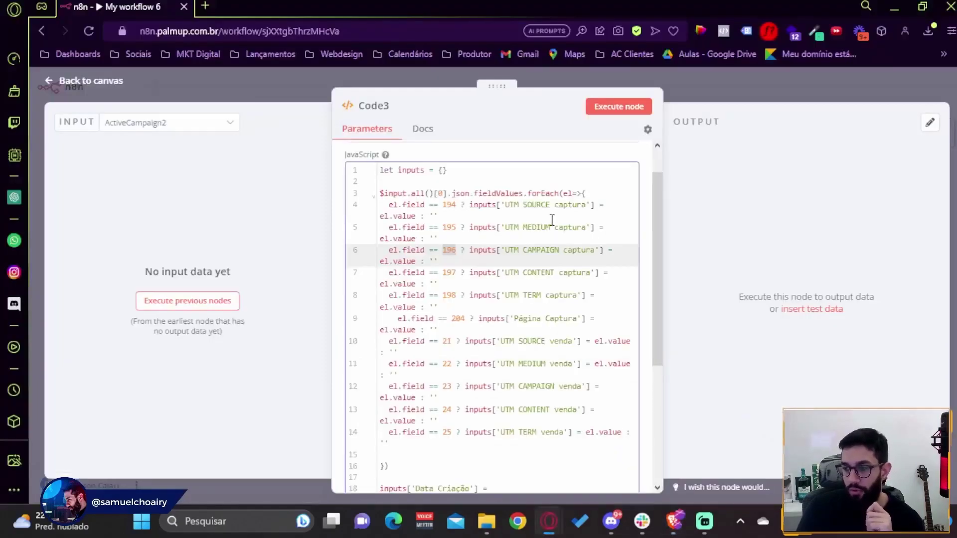
scroll(499, 220, "down", 5)
scroll(444, 270, "up", 3)
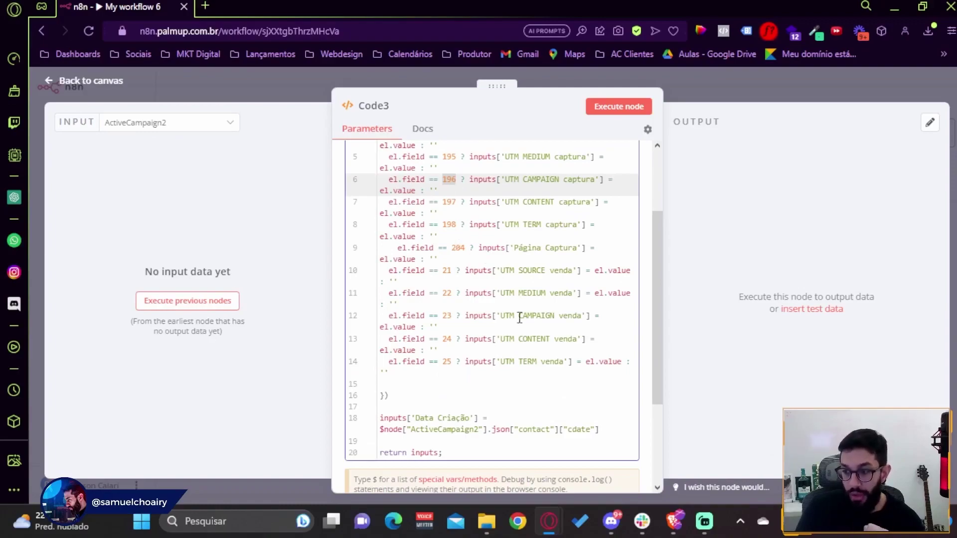
Close Code3, open the Date & Time1 node to check the DD/MM/Y format of its Data Criação property, and return to the canvas.
left_click(716, 100)
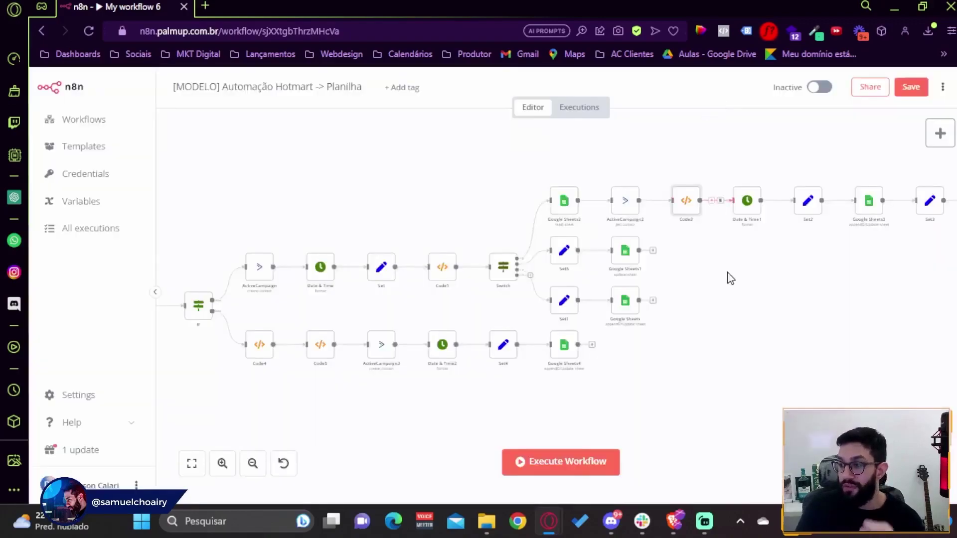
left_click_drag(782, 297, 487, 321)
double_click(483, 238)
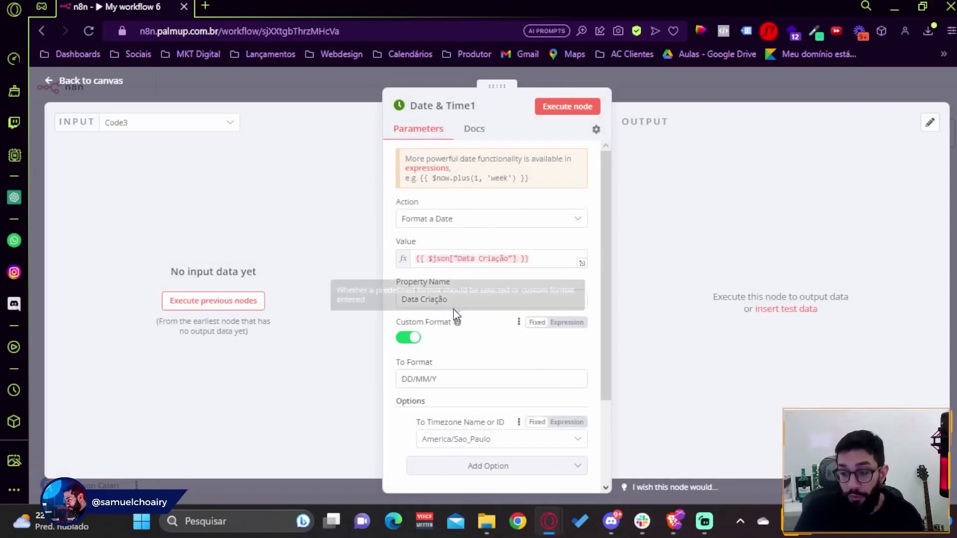
left_click_drag(442, 379, 387, 376)
left_click(357, 408)
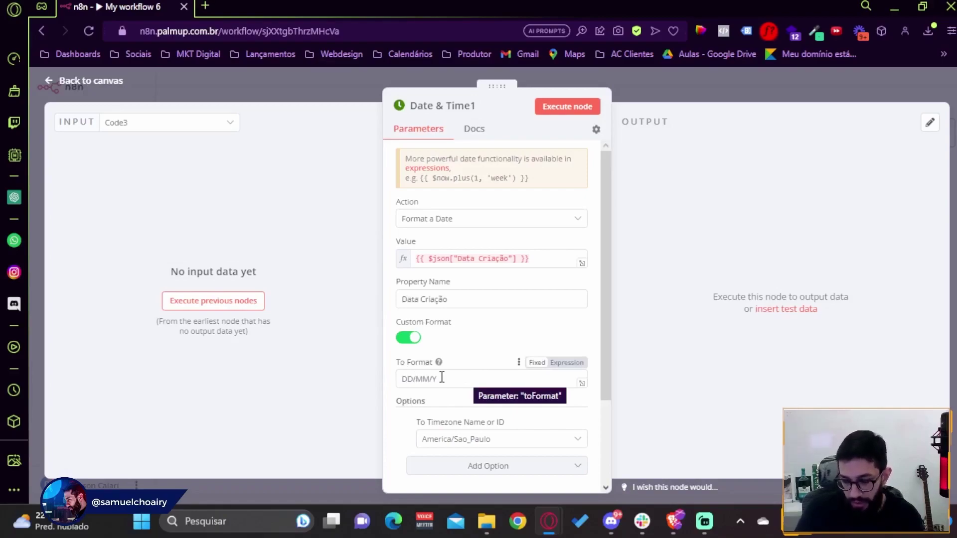
left_click(700, 78)
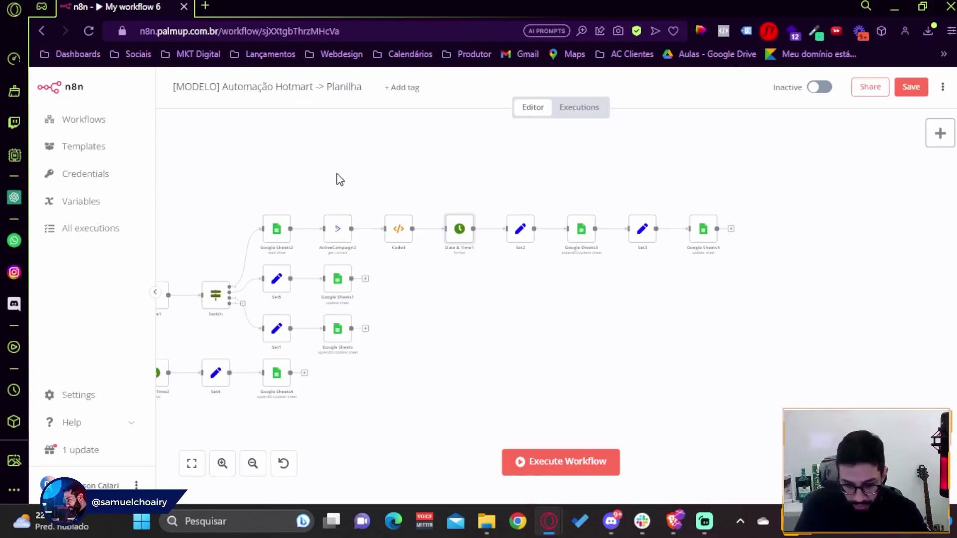
Open the Set2 node after Date & Time1 and look through its first string values, starting from Transação.
scroll(433, 199, "left", 5)
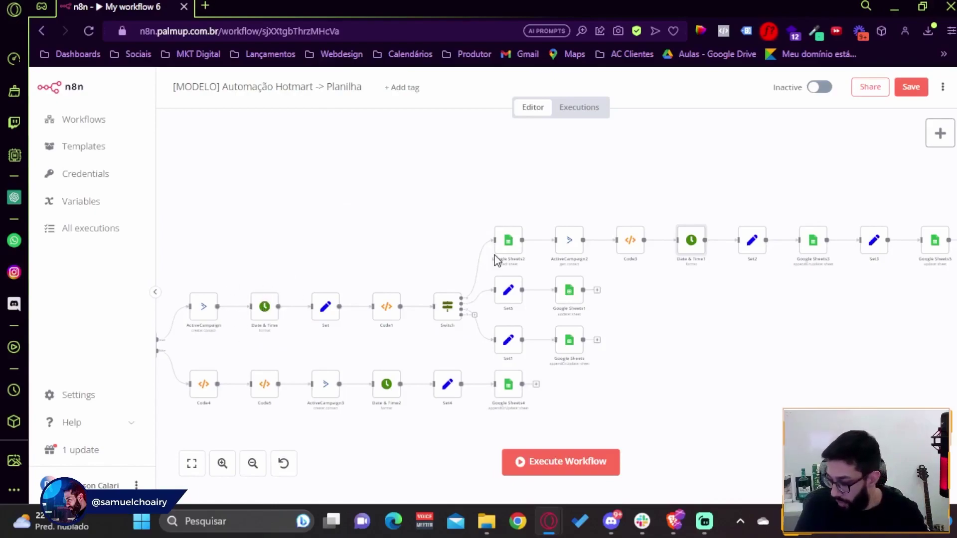
scroll(412, 241, "right", 8)
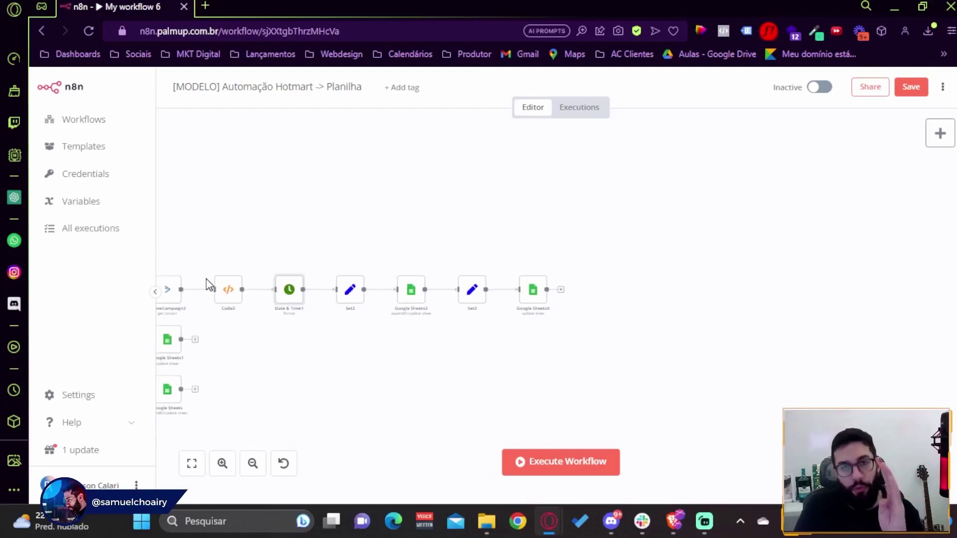
left_click(351, 295)
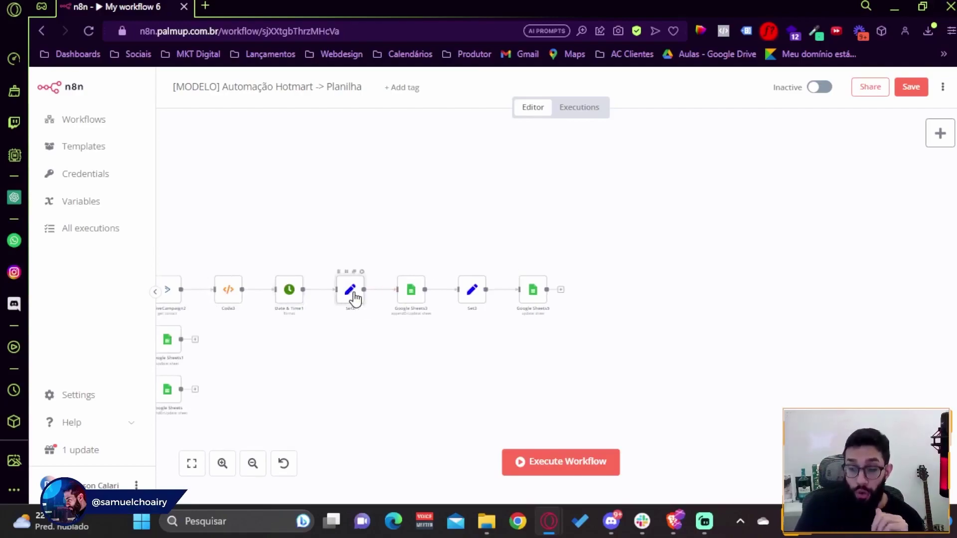
key("Return")
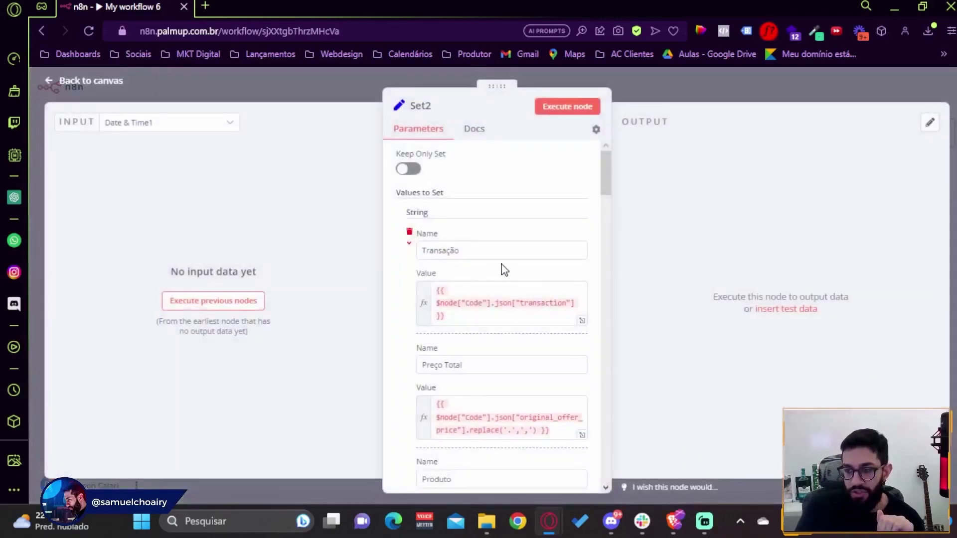
scroll(500, 269, "down", 5)
scroll(524, 249, "down", 5)
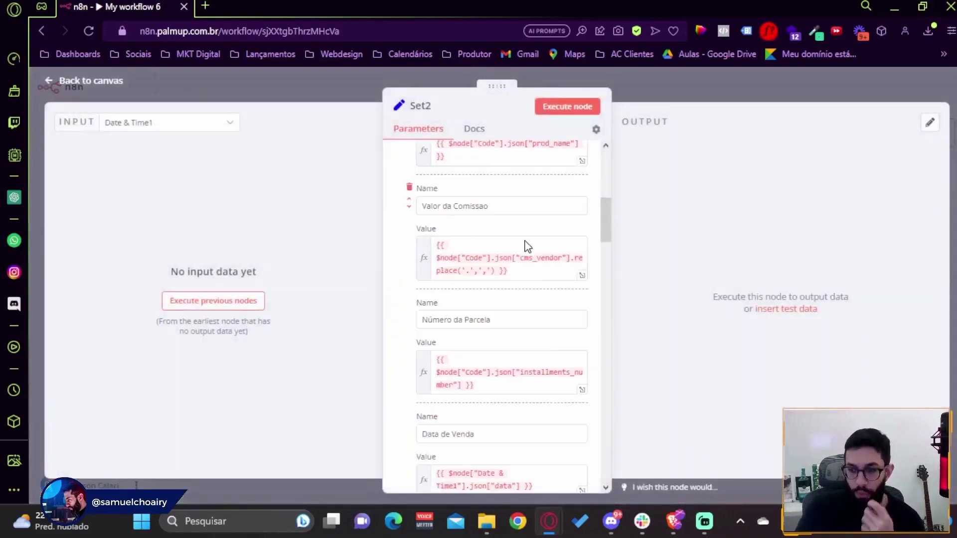
scroll(519, 244, "up", 3)
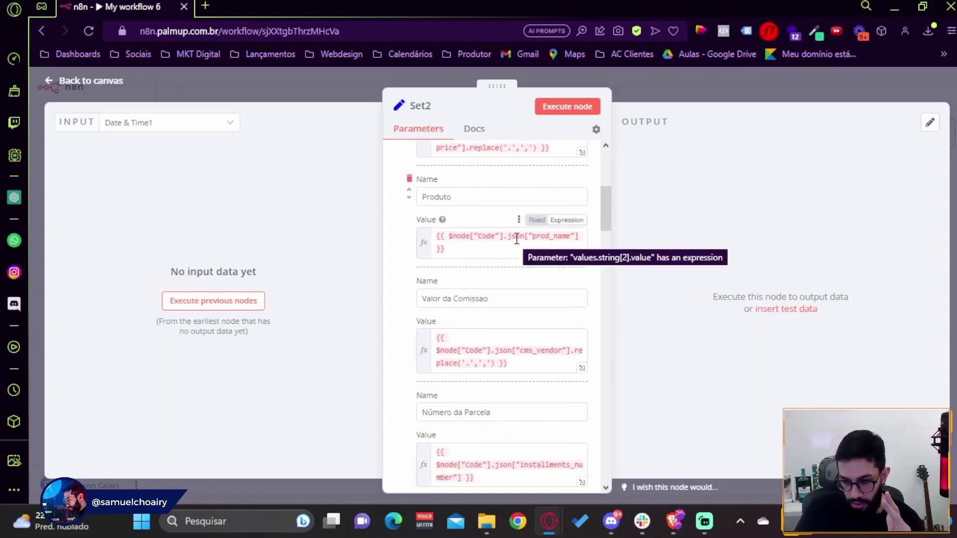
scroll(517, 239, "up", 5)
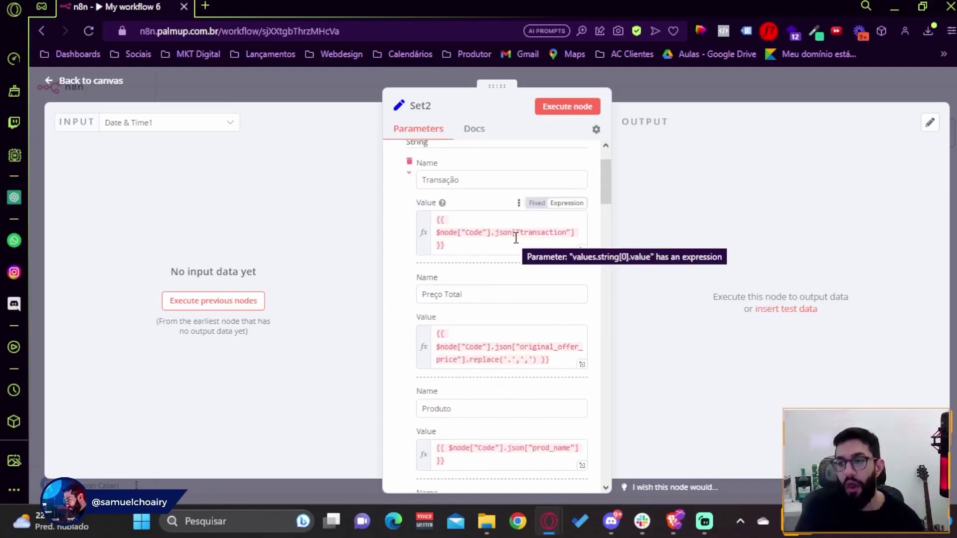
Switch to the Modelo - Controle Central spreadsheet to view the first Compras columns, from Transação onward, and return to Set2 in n8n.
mouse_move(674, 521)
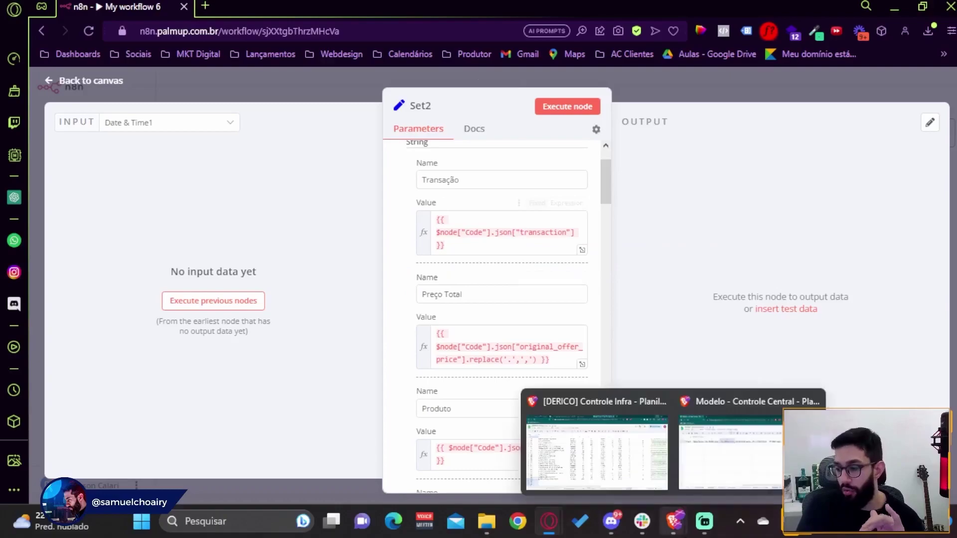
left_click(716, 458)
left_click_drag(568, 476, 74, 380)
mouse_move(548, 521)
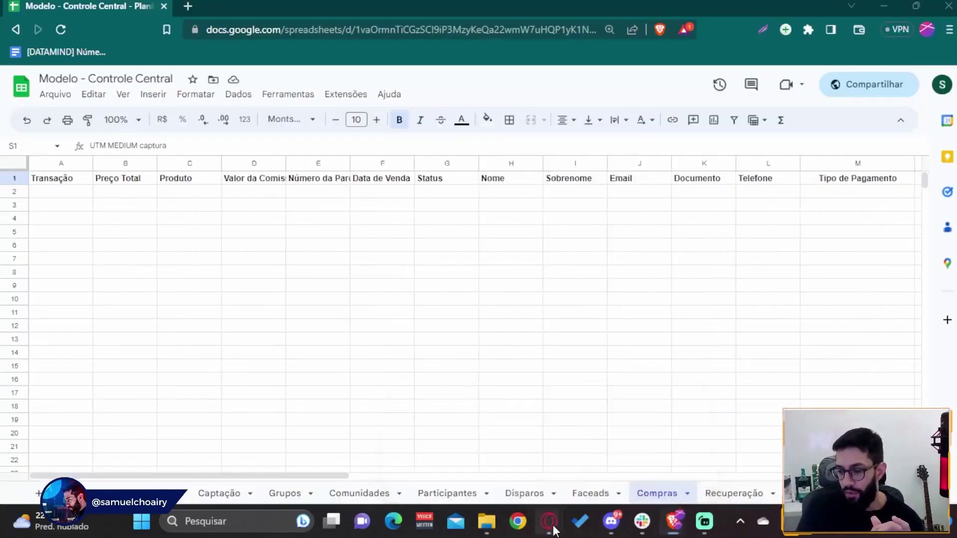
left_click(627, 455)
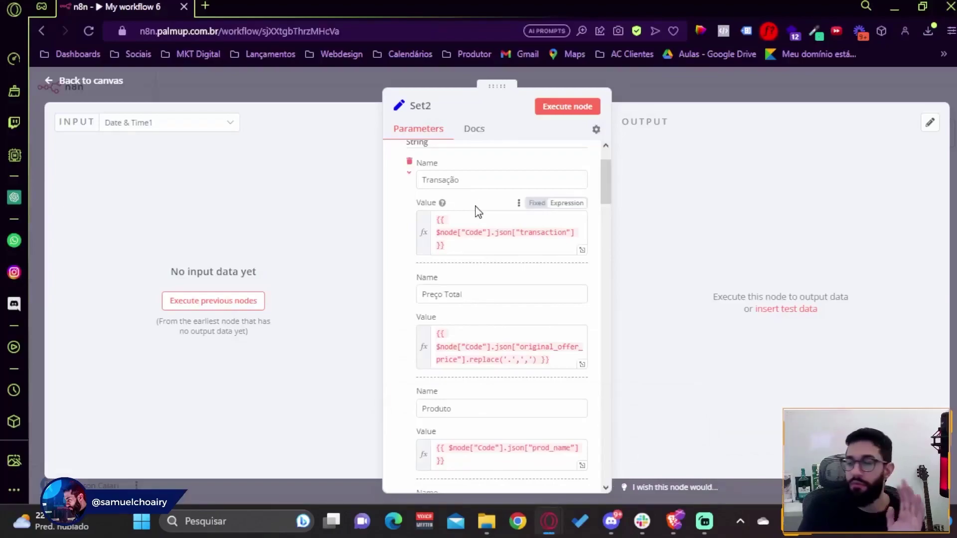
Inspect the Preço Total expression in Set2, which replaces the point in original_offer_price with a comma.
scroll(478, 249, "down", 2)
double_click(465, 290)
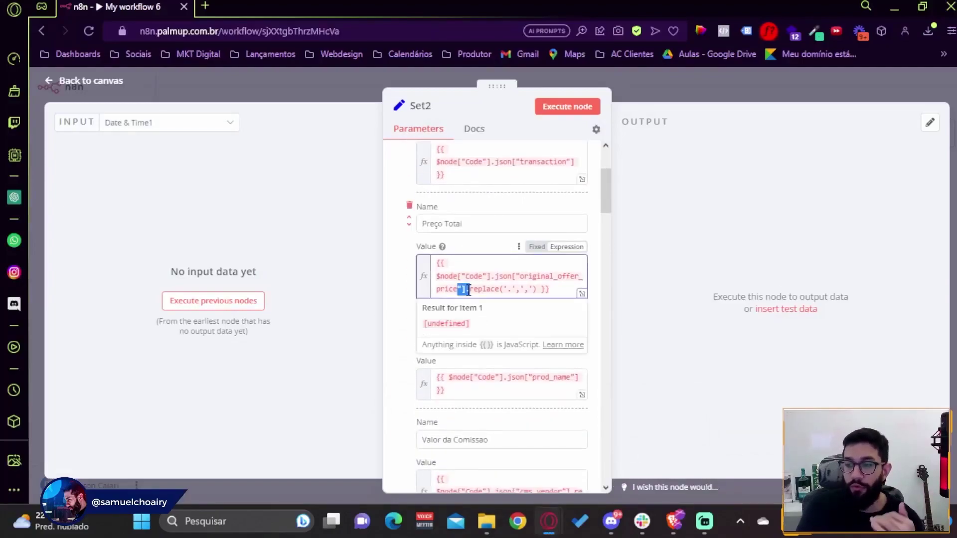
left_click(409, 294)
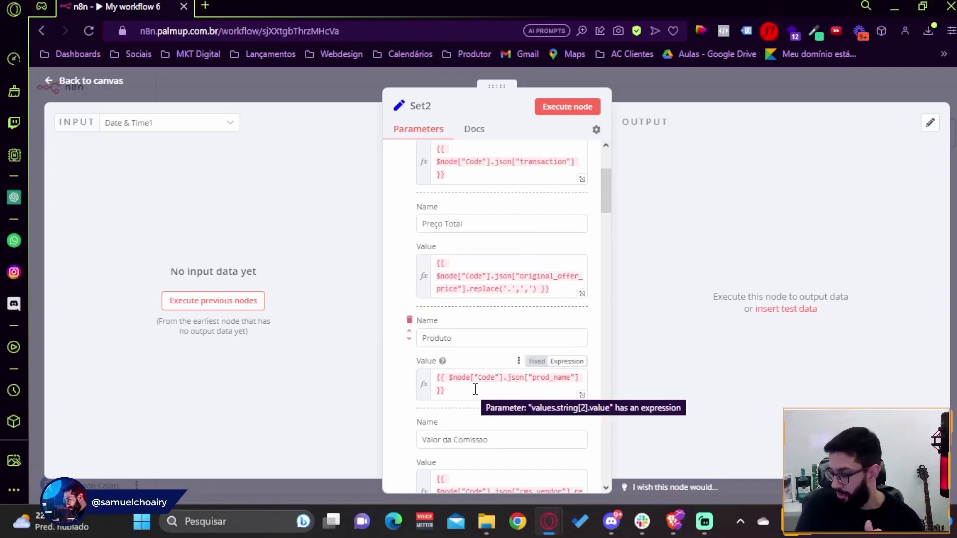
Review the expressions of the Set2 values one after another, from Produto and Valor da Comissao through Tipo de Pagamento and SCK.
scroll(475, 390, "down", 2)
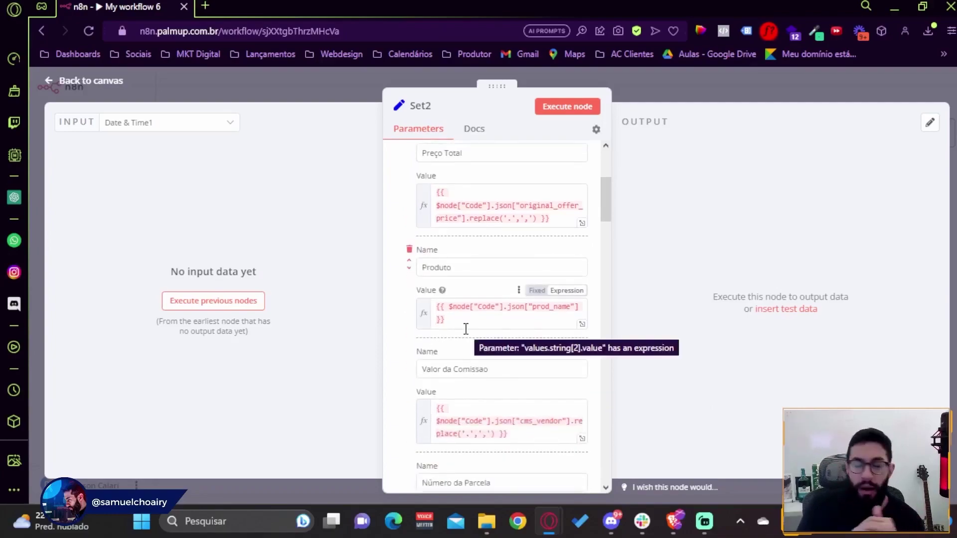
scroll(498, 319, "down", 2)
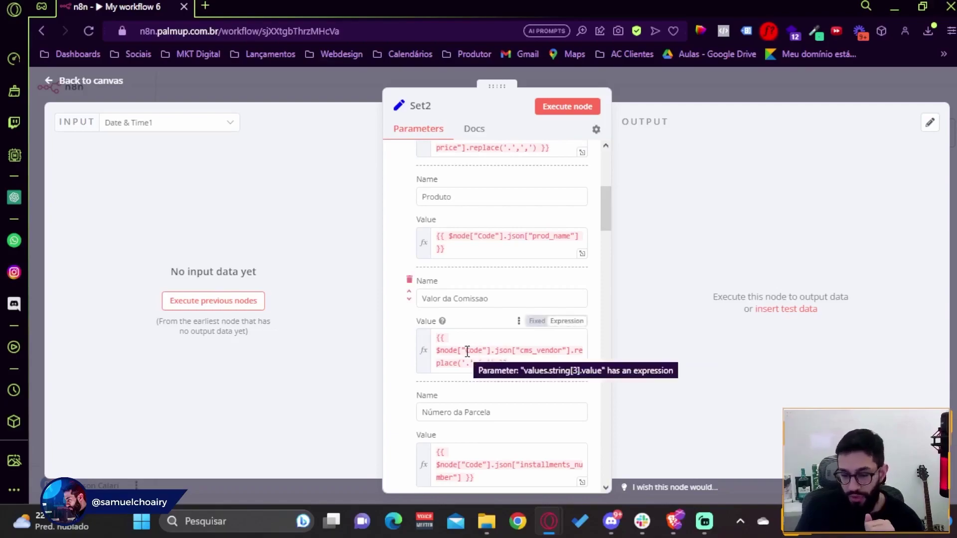
scroll(467, 351, "down", 3)
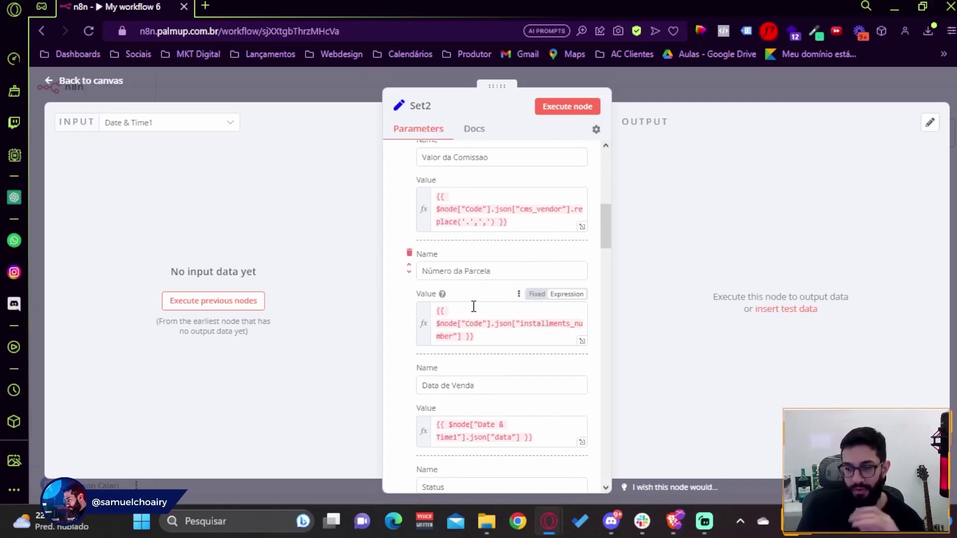
scroll(474, 306, "down", 1)
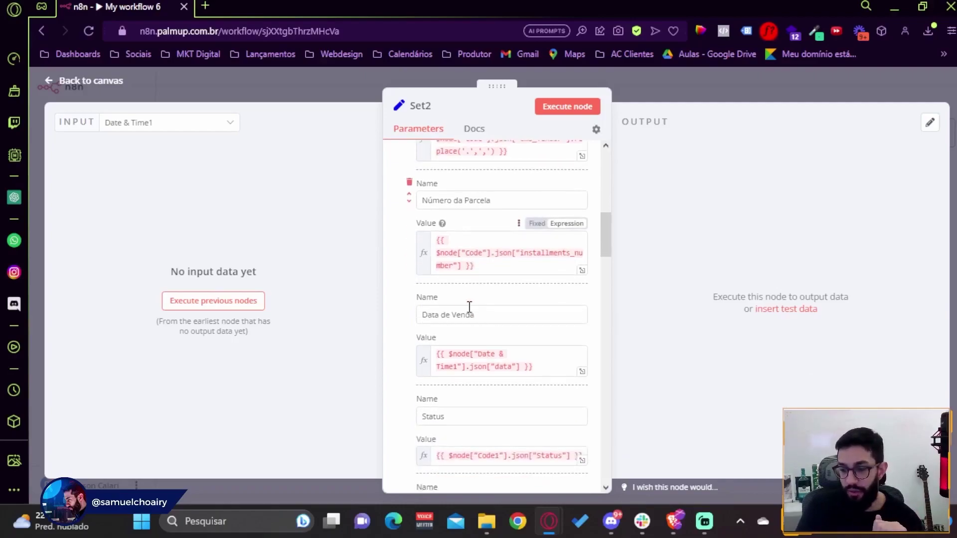
mouse_move(442, 338)
scroll(573, 349, "down", 2)
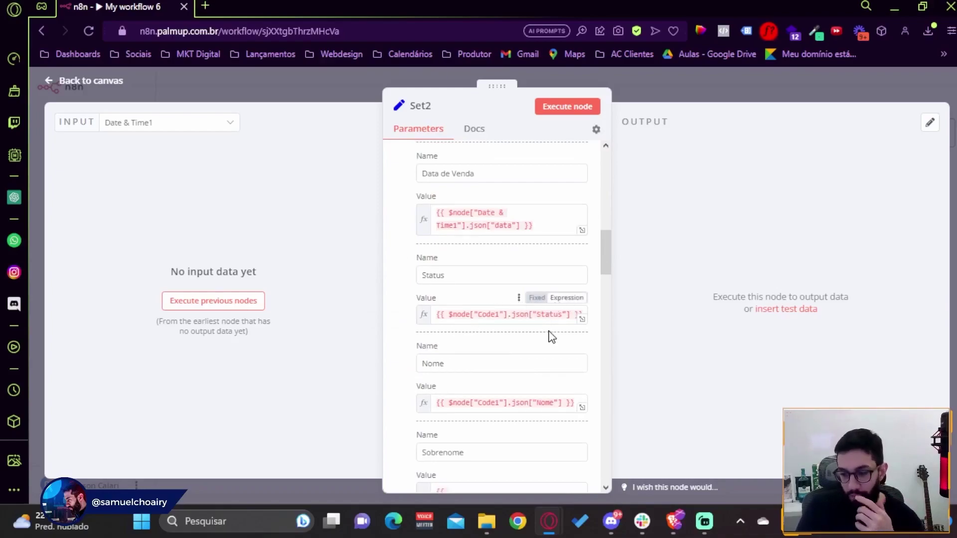
scroll(552, 337, "down", 2)
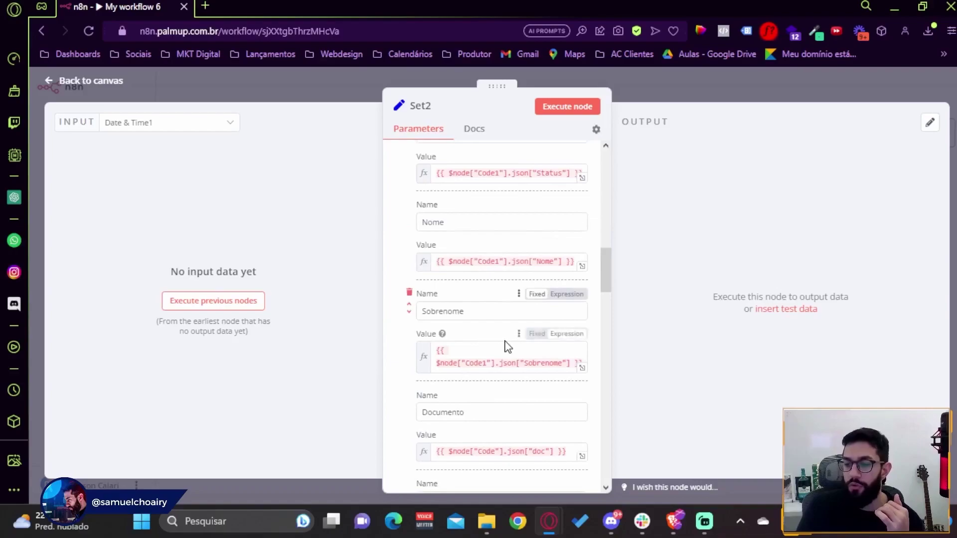
scroll(507, 345, "down", 2)
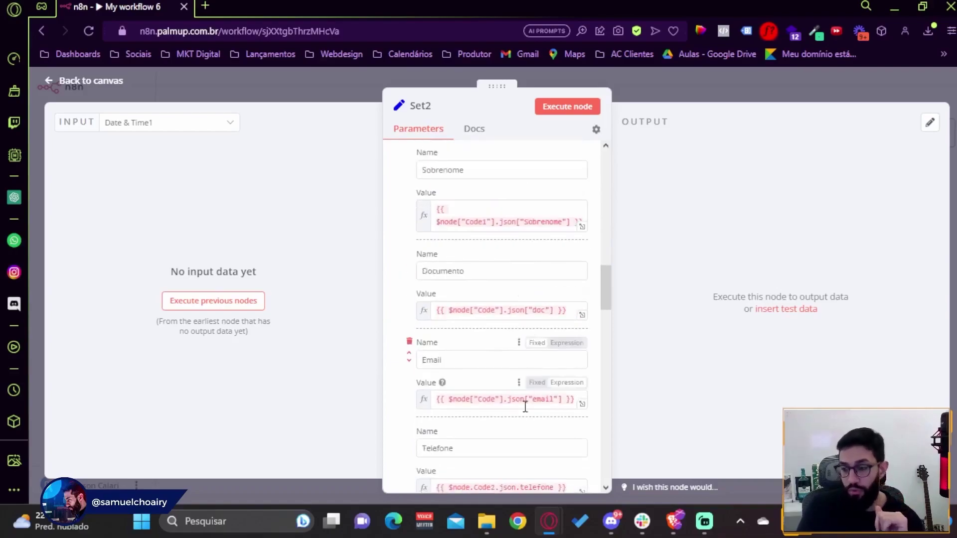
scroll(503, 391, "down", 1)
scroll(468, 349, "down", 2)
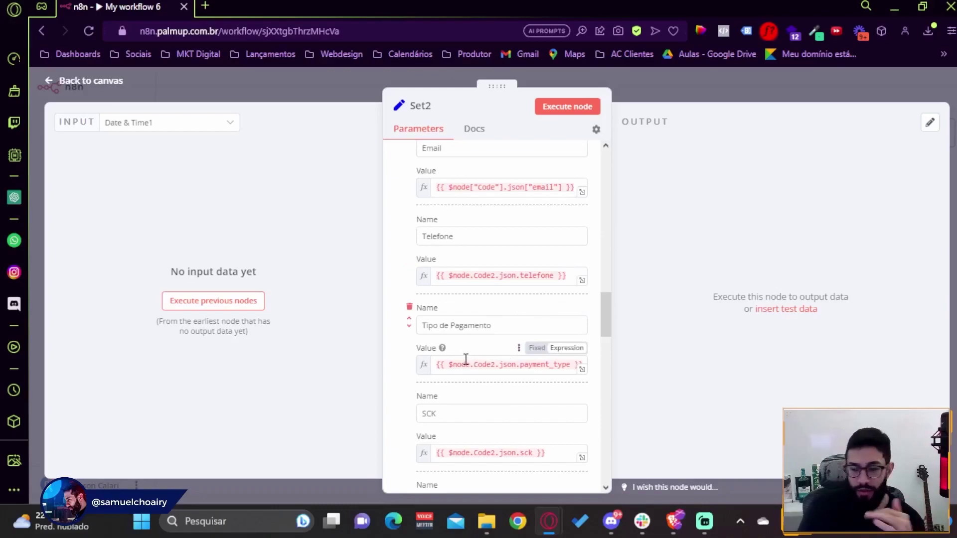
scroll(513, 381, "down", 1)
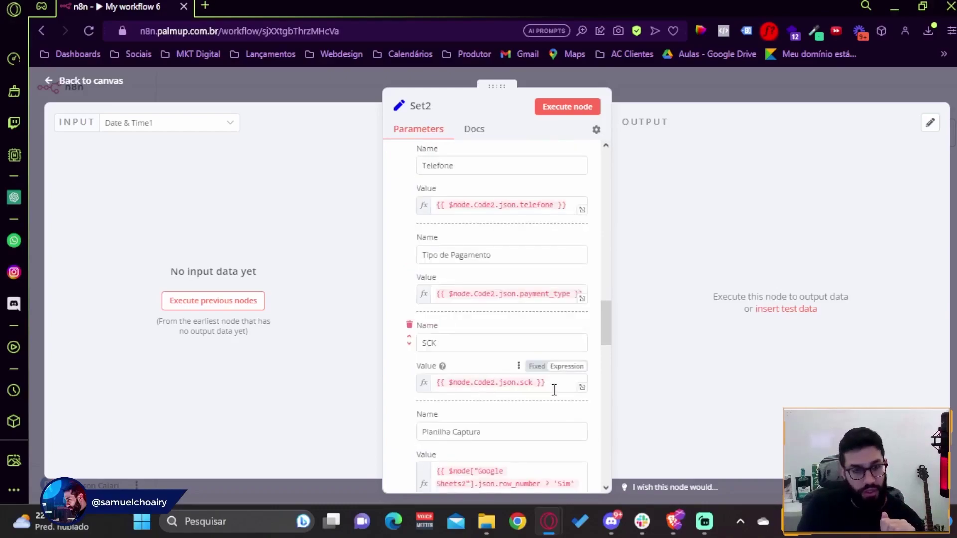
Review the remaining Set2 values that read from the Google Sheets2 node, from Planilha Captura and Respondeu Pesquisa to Renda Página.
scroll(523, 318, "down", 2)
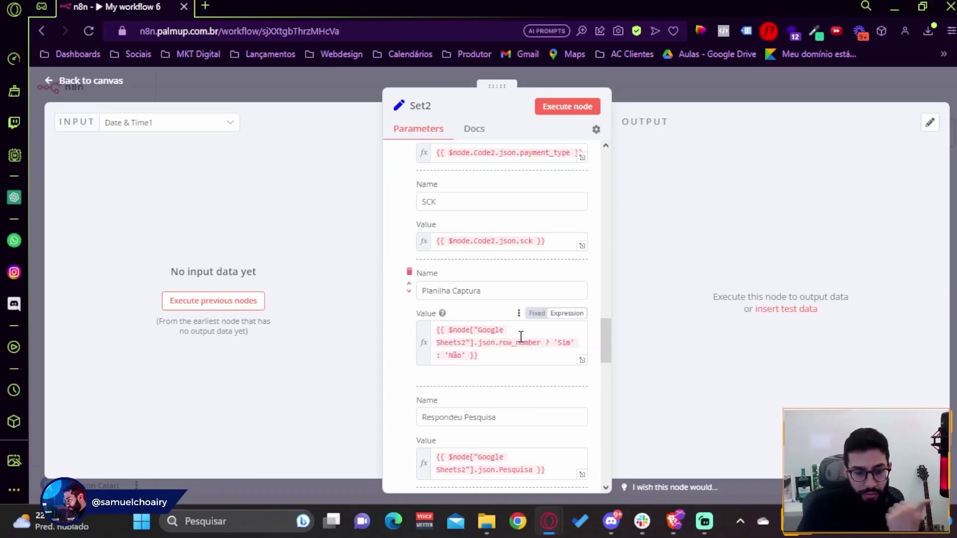
scroll(521, 336, "down", 3)
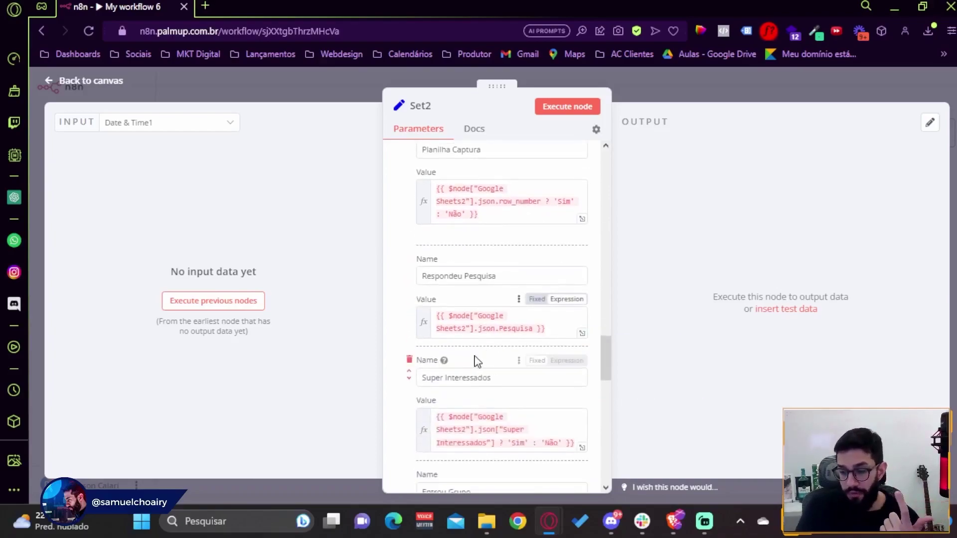
scroll(498, 326, "down", 2)
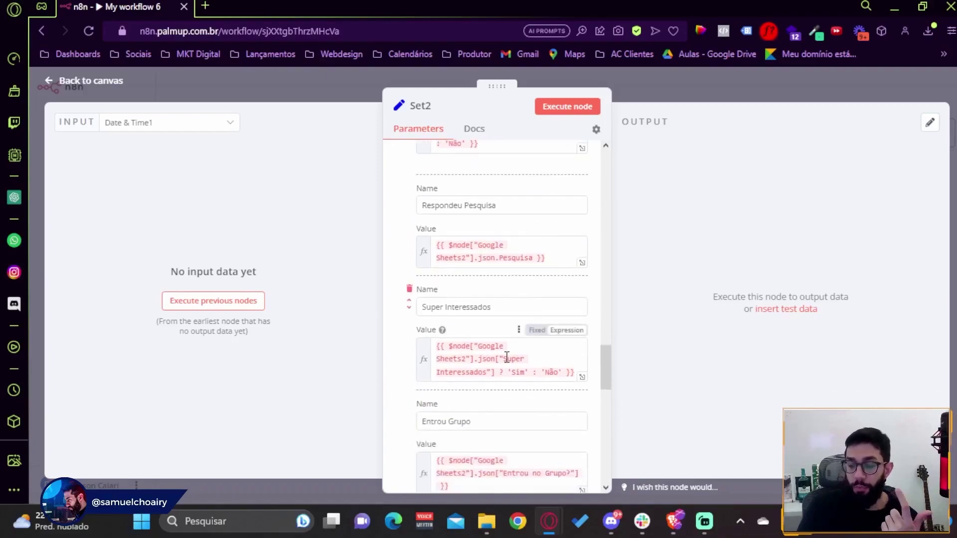
scroll(530, 359, "down", 5)
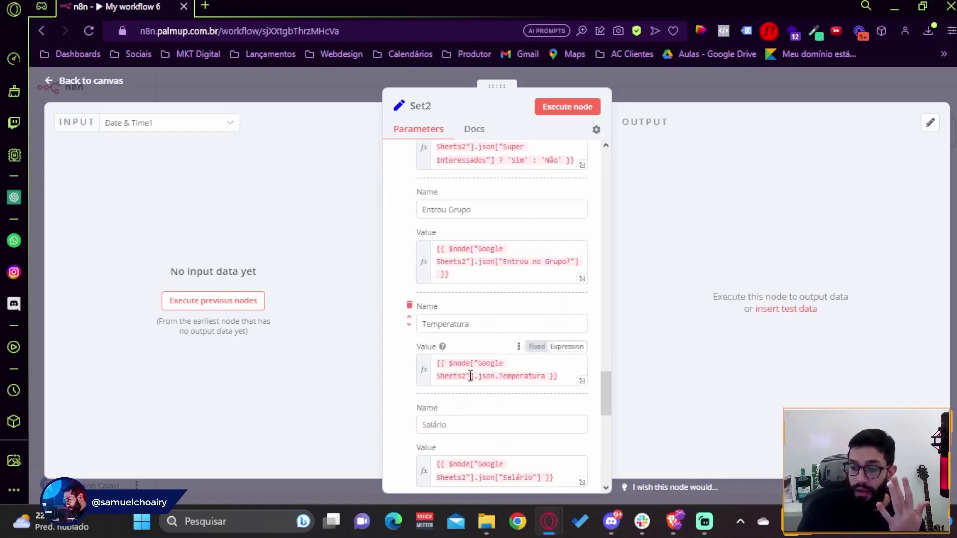
scroll(482, 361, "down", 3)
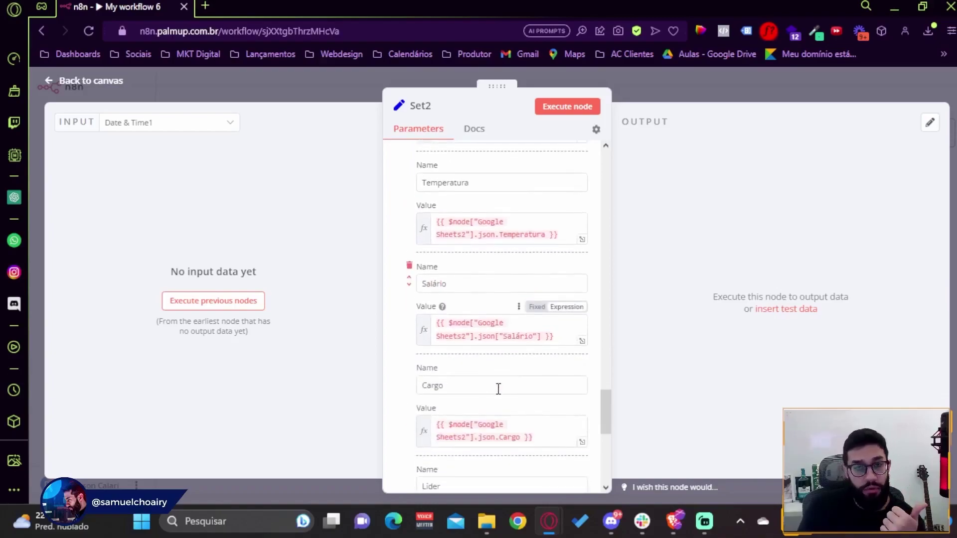
scroll(533, 340, "down", 1)
scroll(488, 357, "down", 1)
scroll(451, 392, "down", 3)
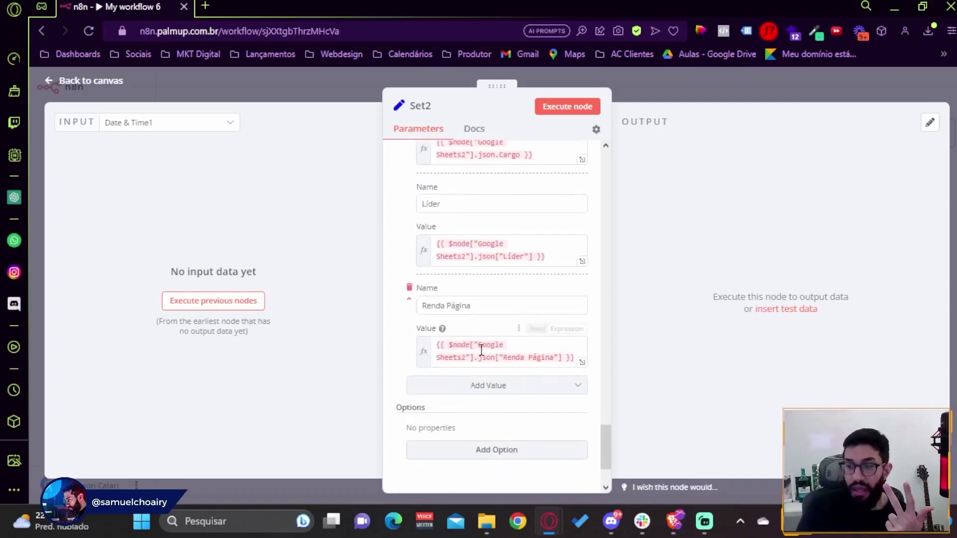
Delete the Renda Página value from Set2, check the remaining values back up to Transação, and close the node.
left_click(410, 289)
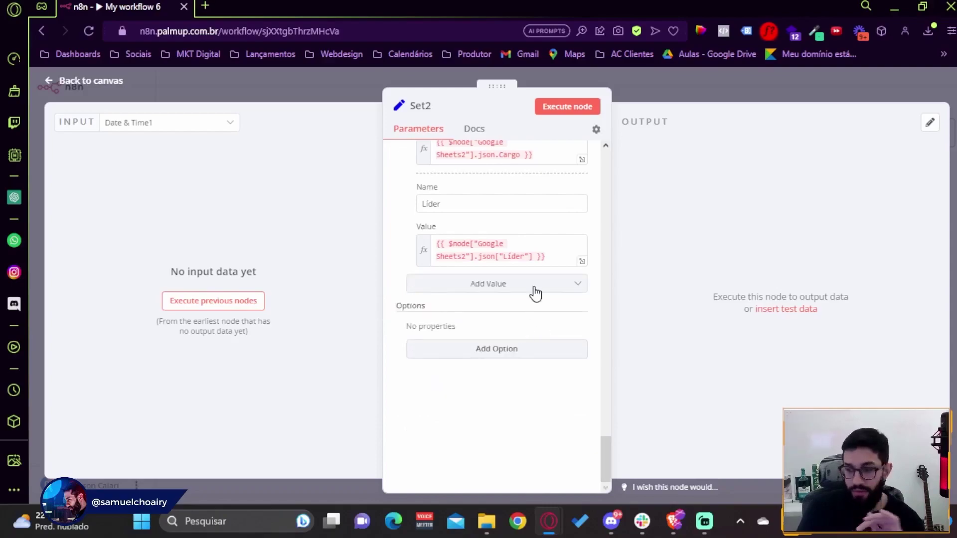
scroll(534, 294, "up", 3)
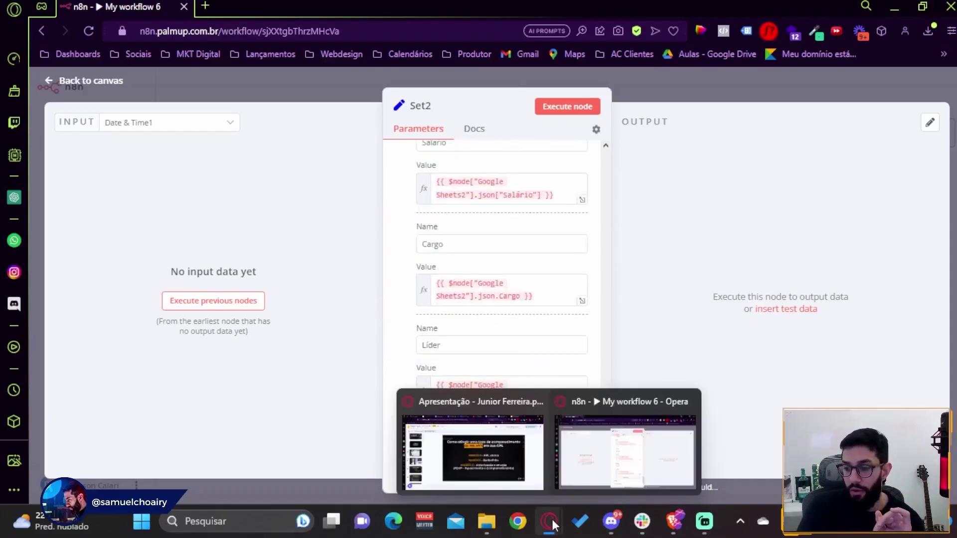
scroll(479, 329, "up", 5)
scroll(492, 306, "up", 4)
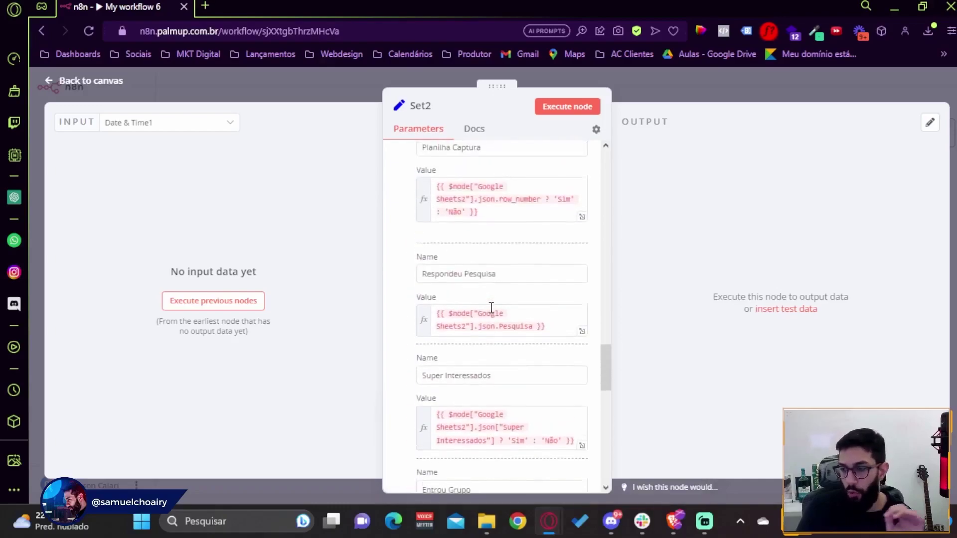
scroll(486, 329, "down", 6)
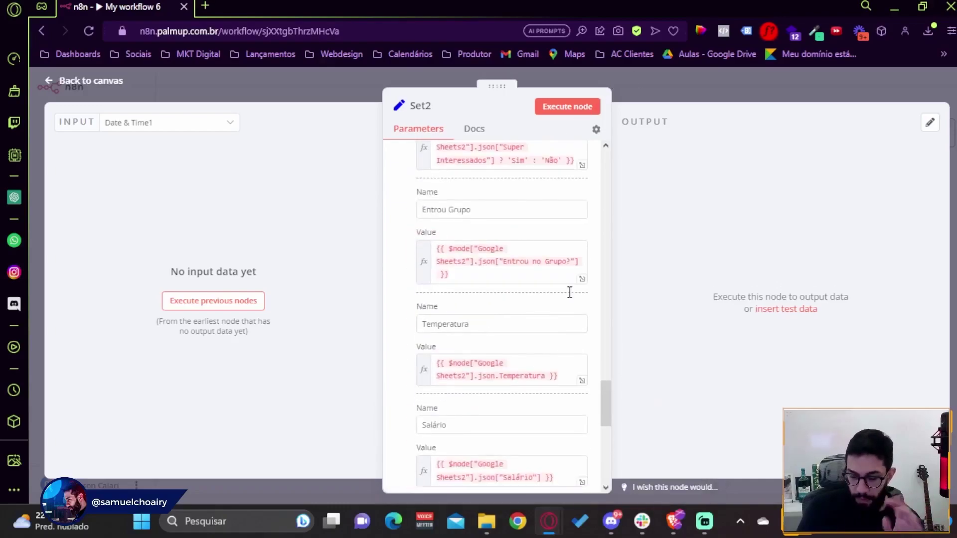
scroll(508, 302, "up", 15)
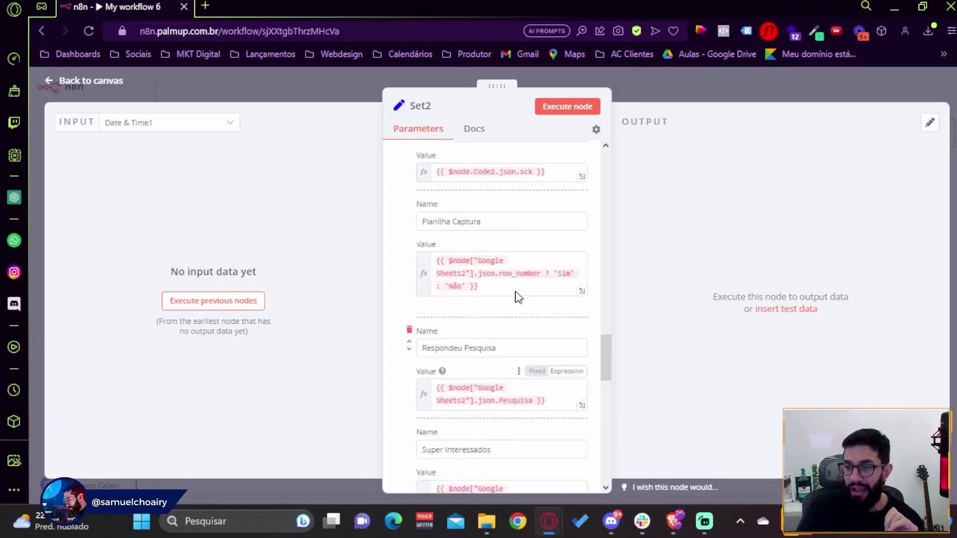
scroll(581, 267, "up", 10)
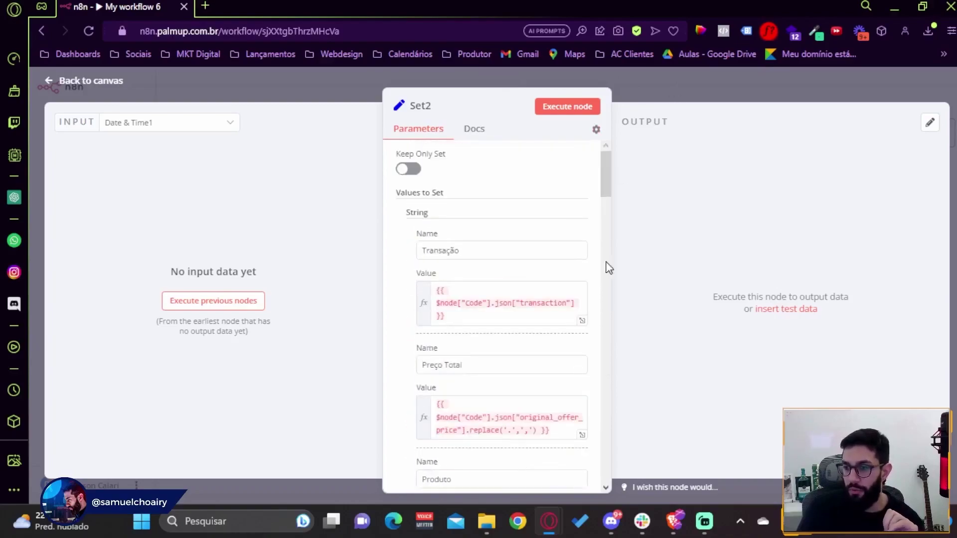
key("Escape")
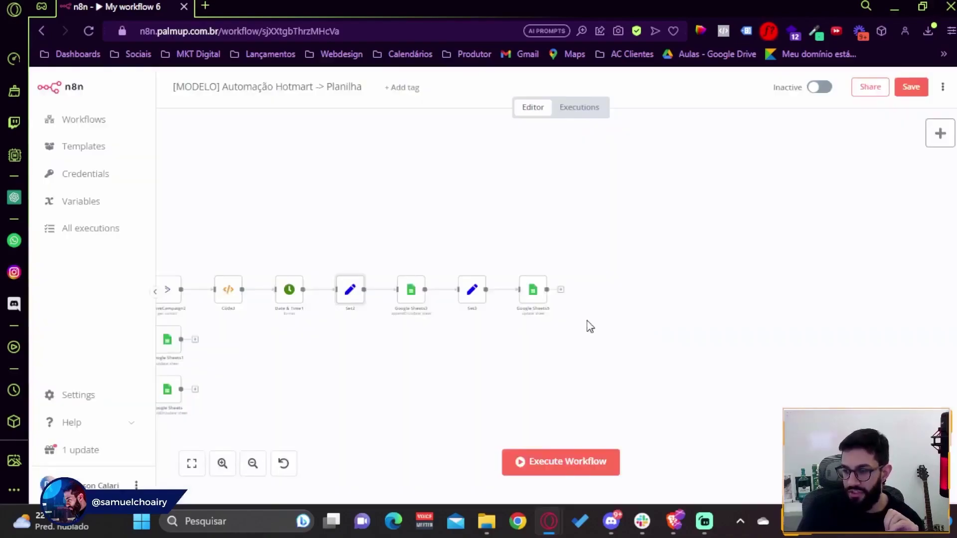
Review the Google Sheets3 settings for sheet, data mode and matching column, and switch to the Modelo - Controle Central spreadsheet.
double_click(412, 298)
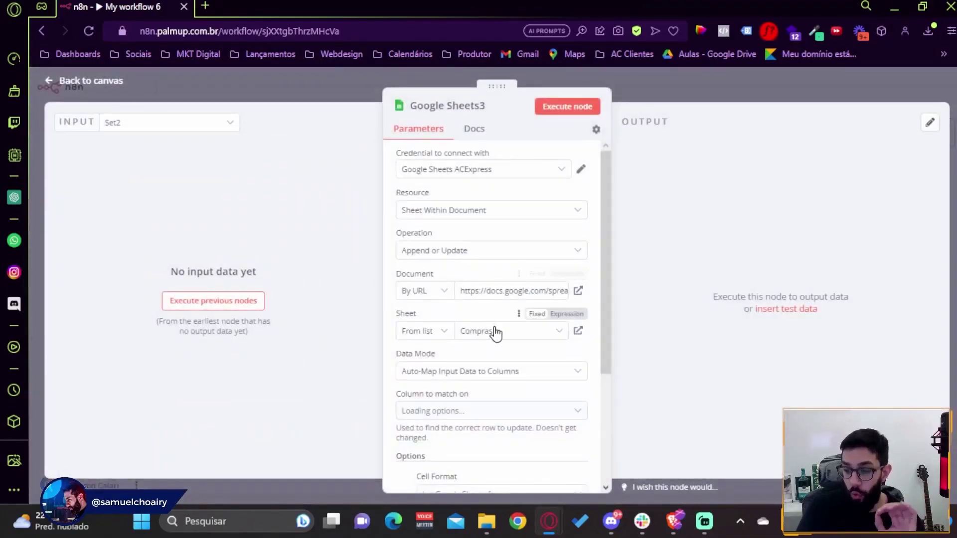
scroll(504, 329, "down", 2)
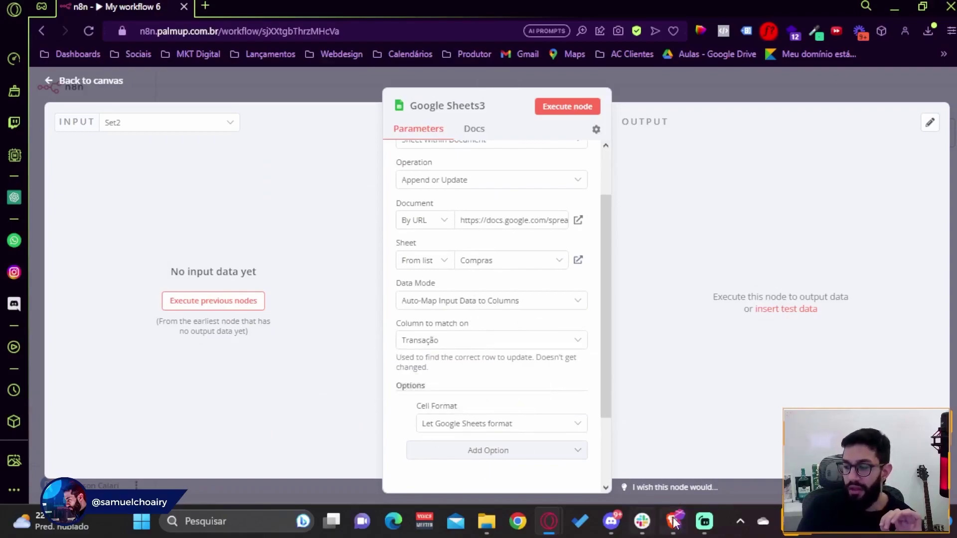
mouse_move(671, 521)
left_click(701, 469)
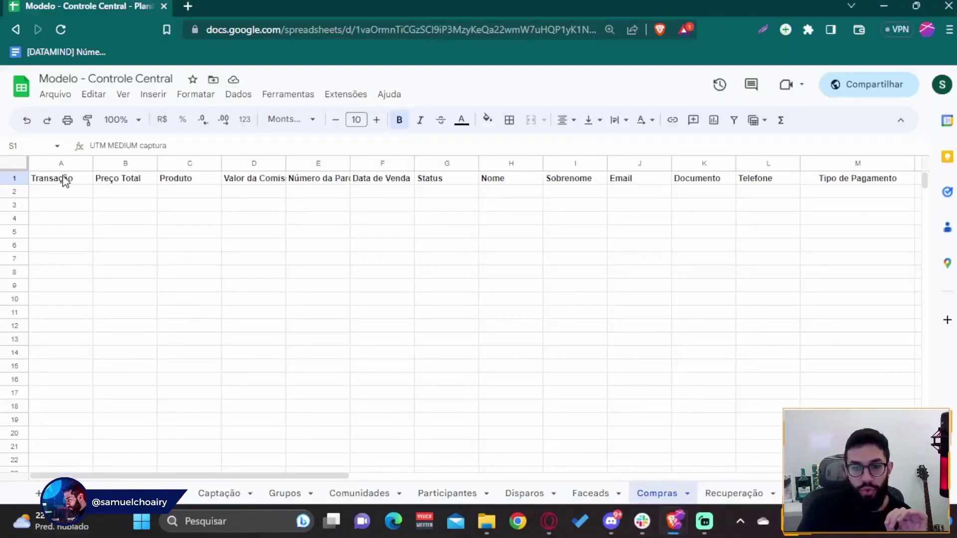
Look through the Compras columns from Transação to the UTM fields, return to n8n and close Google Sheets3.
left_click_drag(312, 479, 593, 481)
left_click_drag(430, 168, 643, 198)
left_click_drag(593, 477, 723, 462)
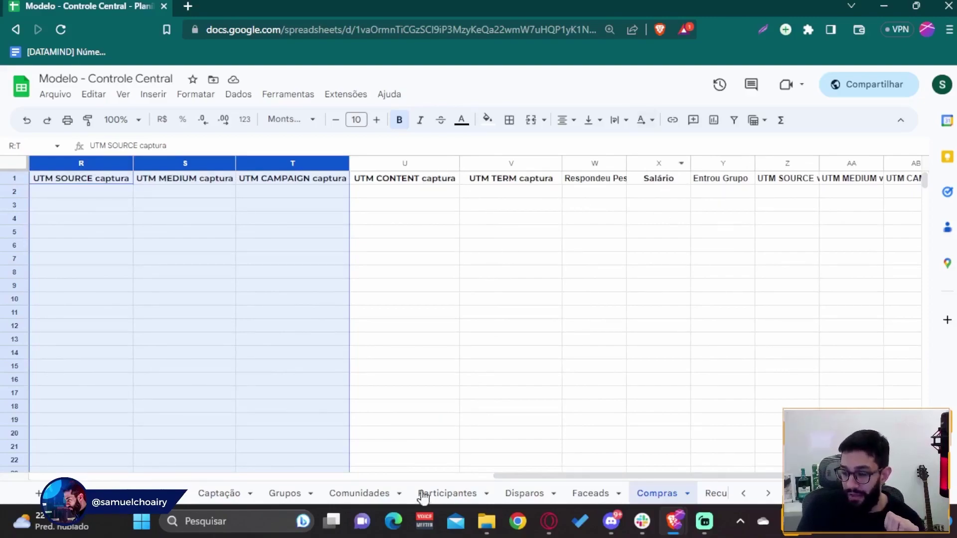
mouse_move(553, 529)
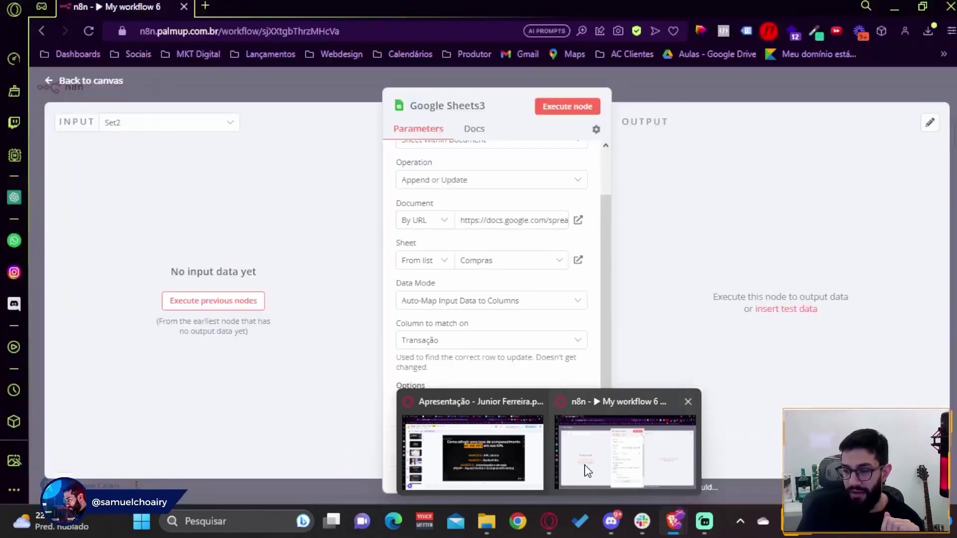
left_click(587, 468)
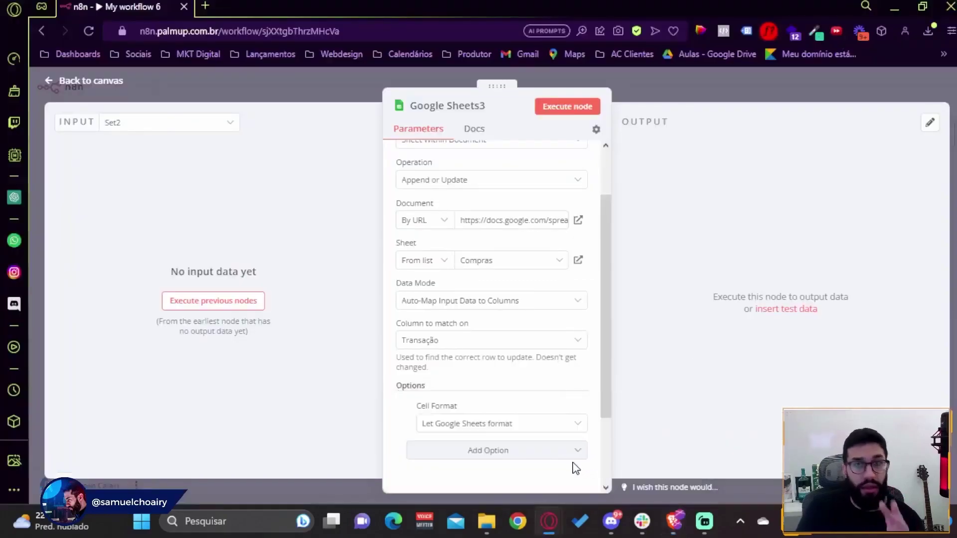
left_click(656, 93)
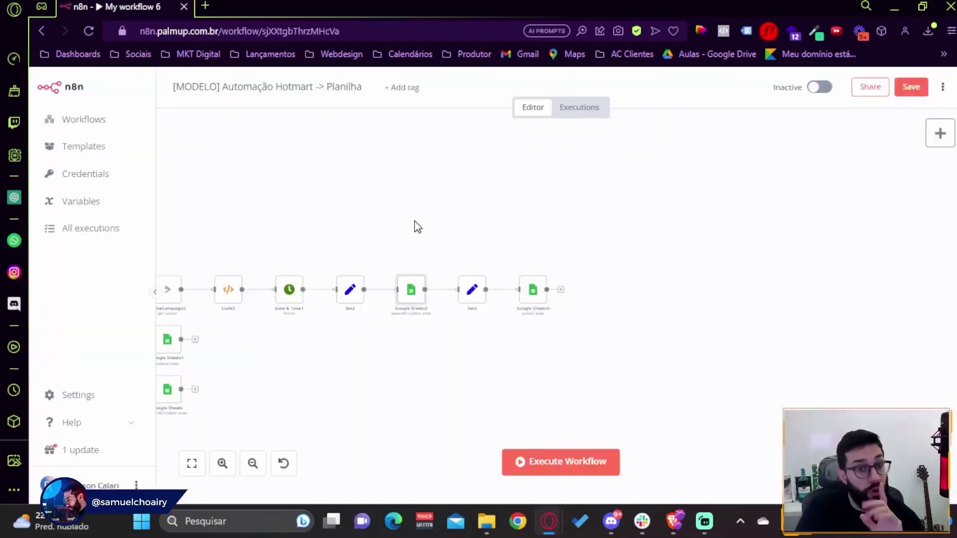
Inspect the Email and Status values that the Set3 node takes from Set2, and close the node.
left_click(476, 299)
double_click(476, 299)
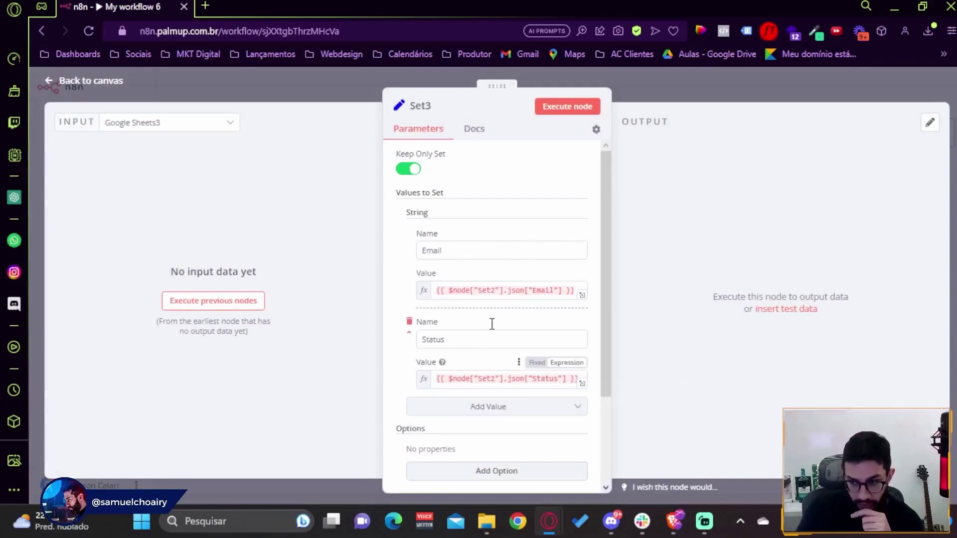
left_click(679, 100)
Inspect the Google Sheets5 node, view the Status column on the spreadsheet's Recuperação sheet, and return to n8n.
double_click(531, 298)
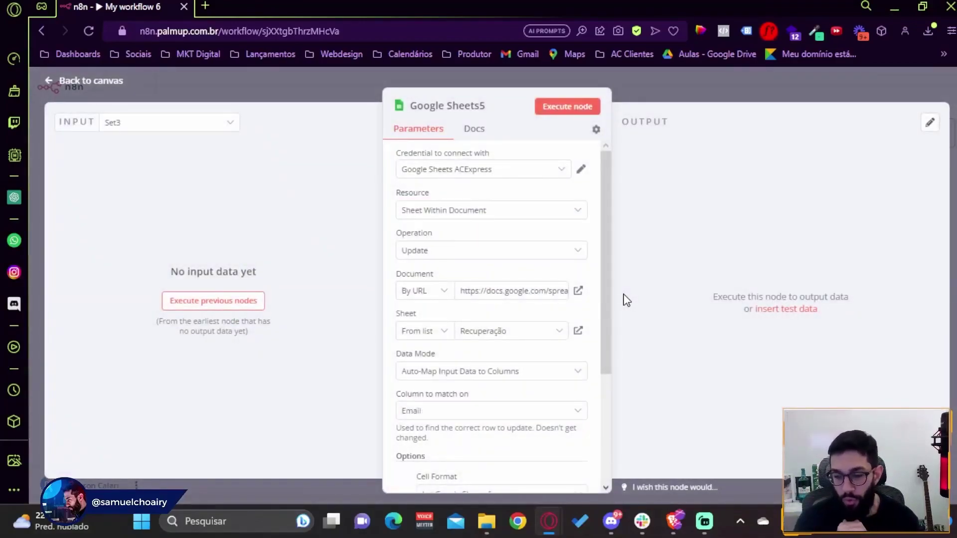
mouse_move(674, 521)
left_click(704, 481)
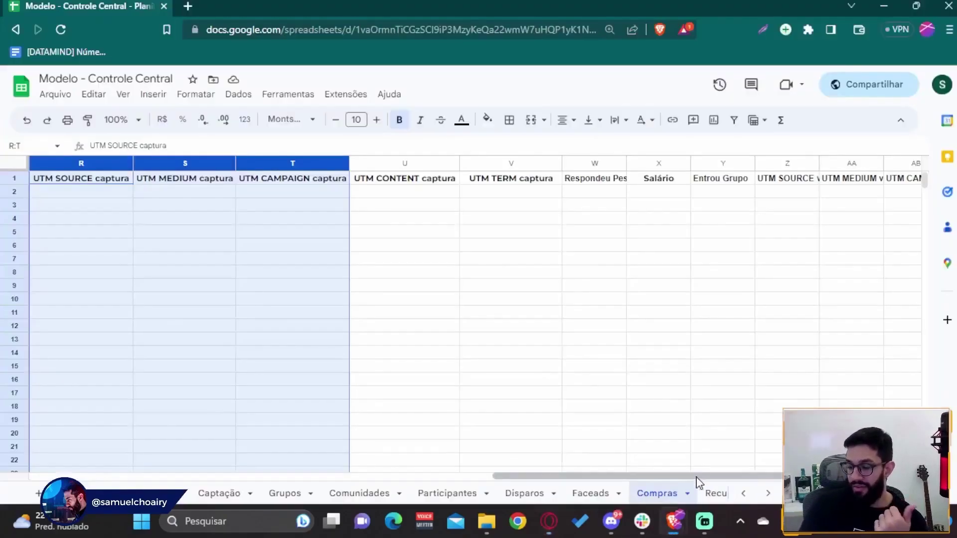
left_click(716, 493)
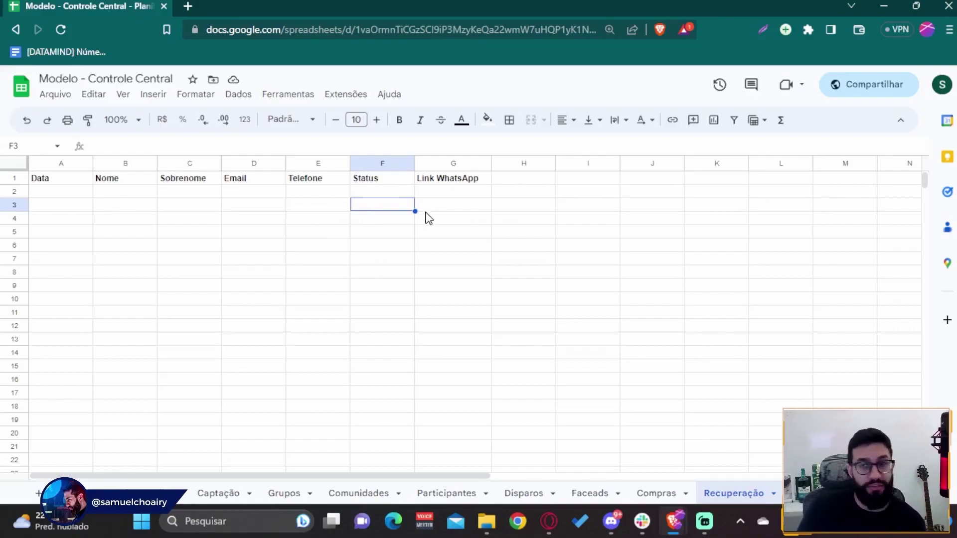
left_click(430, 192)
left_click(385, 195)
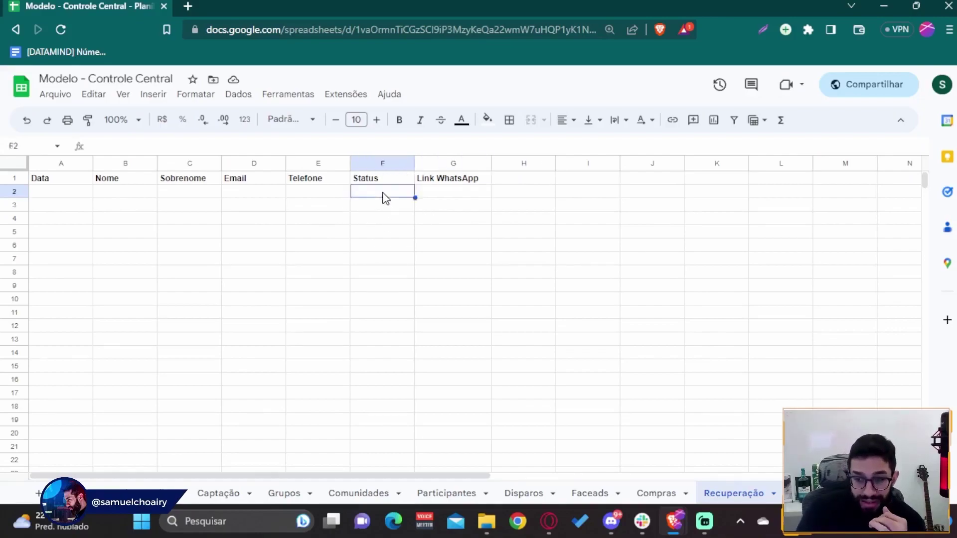
mouse_move(549, 521)
left_click(579, 459)
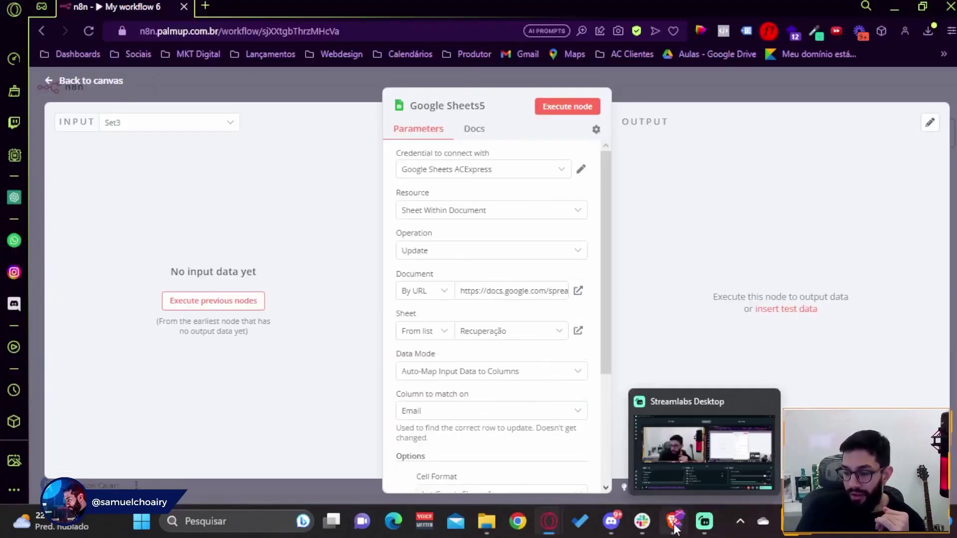
Highlight Status cells F3:F9 on the spreadsheet's Recuperação sheet, return to n8n to review the Google Sheets5 options, and close the node.
mouse_move(675, 521)
left_click(724, 470)
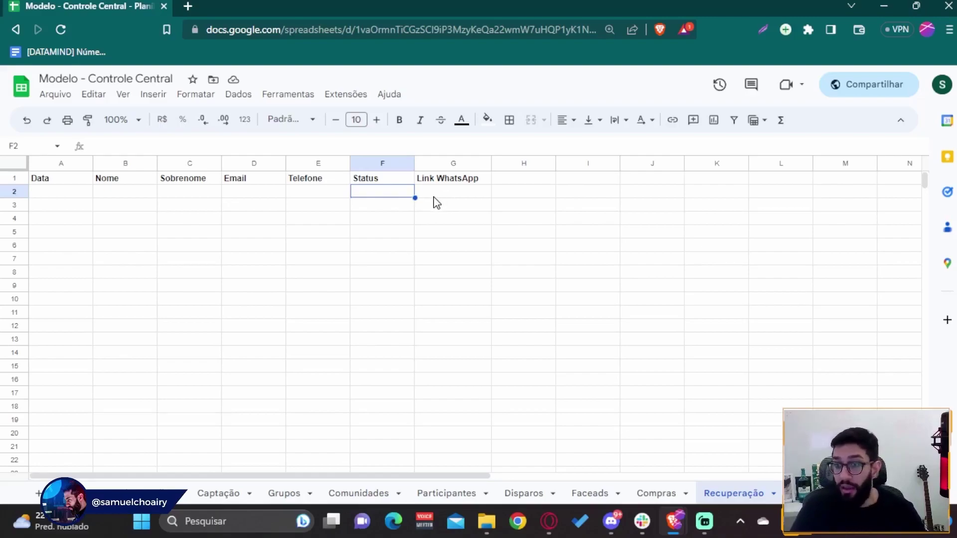
left_click_drag(380, 287, 397, 208)
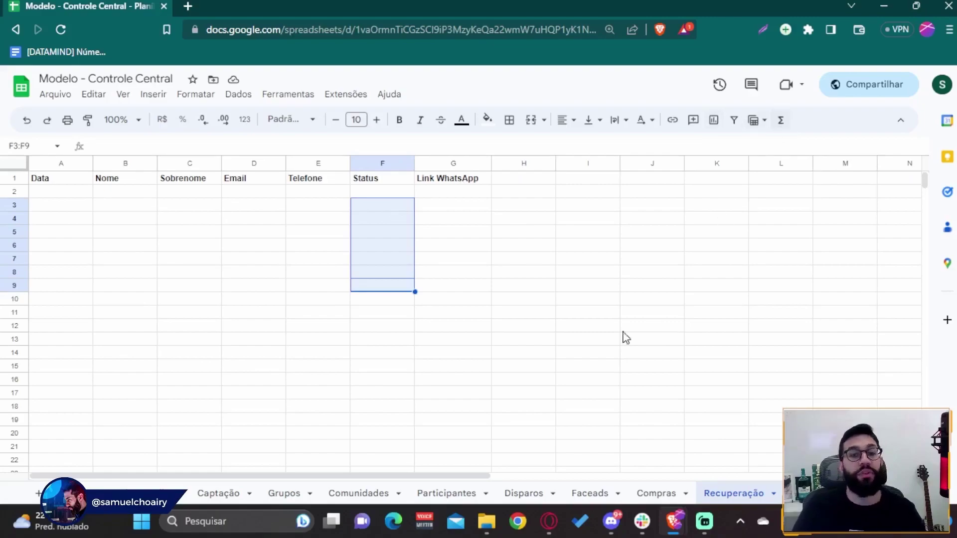
mouse_move(549, 521)
left_click(600, 475)
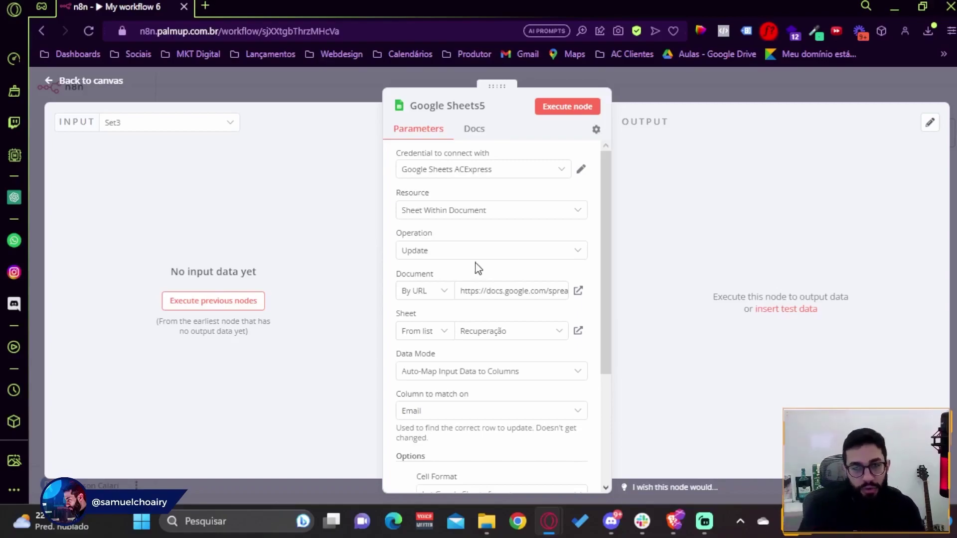
scroll(547, 254, "down", 3)
scroll(525, 245, "up", 2)
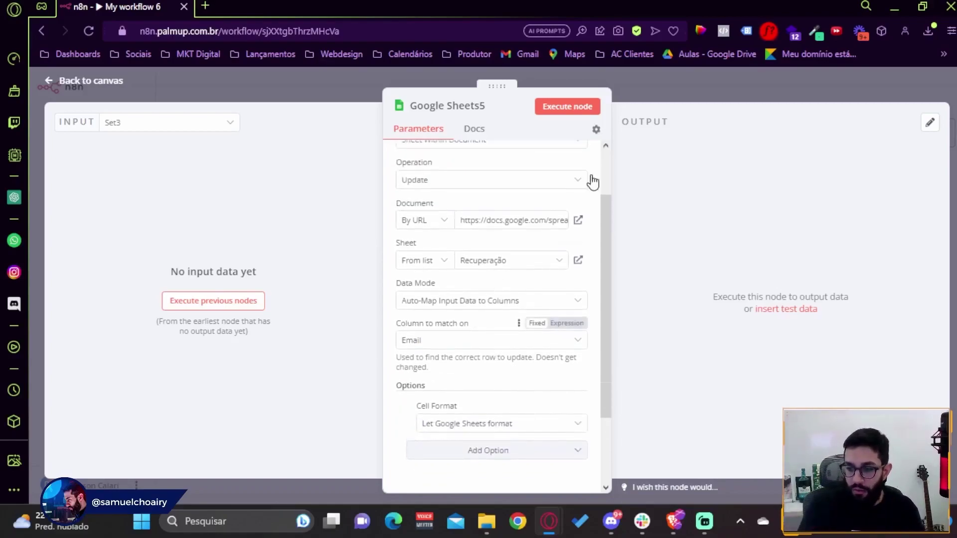
left_click(686, 76)
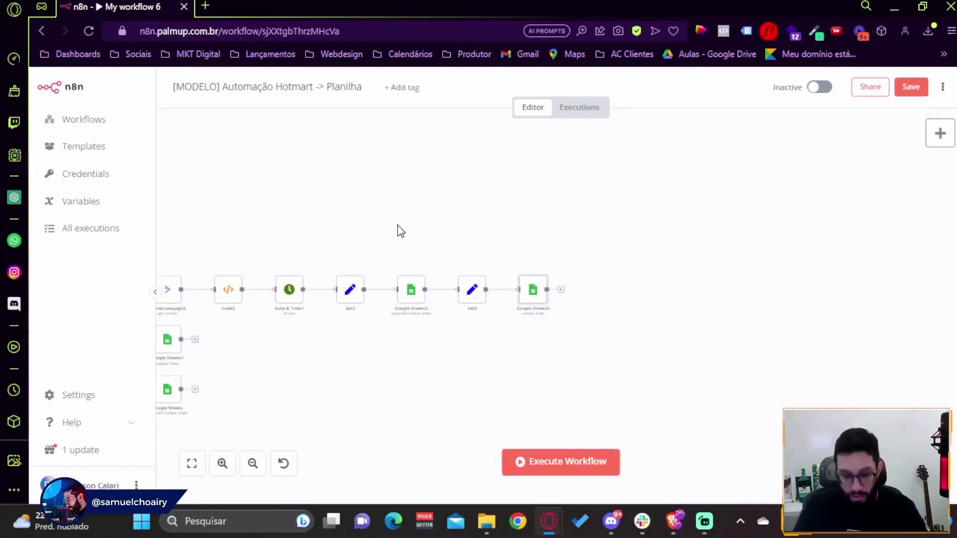
Go to the second Switch branch and inspect the Email and Status values that Set5 takes from Code1.
scroll(401, 231, "left", 5)
scroll(401, 231, "down", 1)
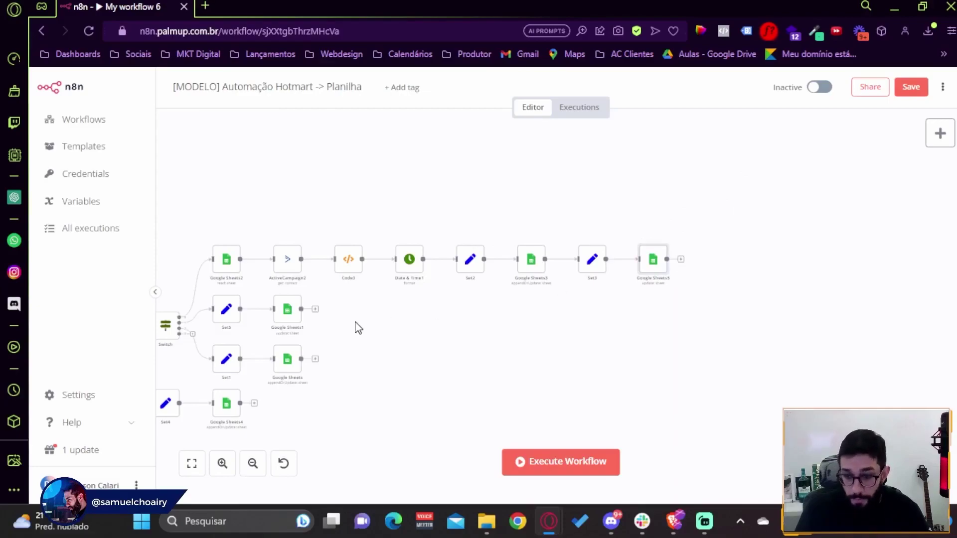
left_click_drag(428, 337, 538, 321)
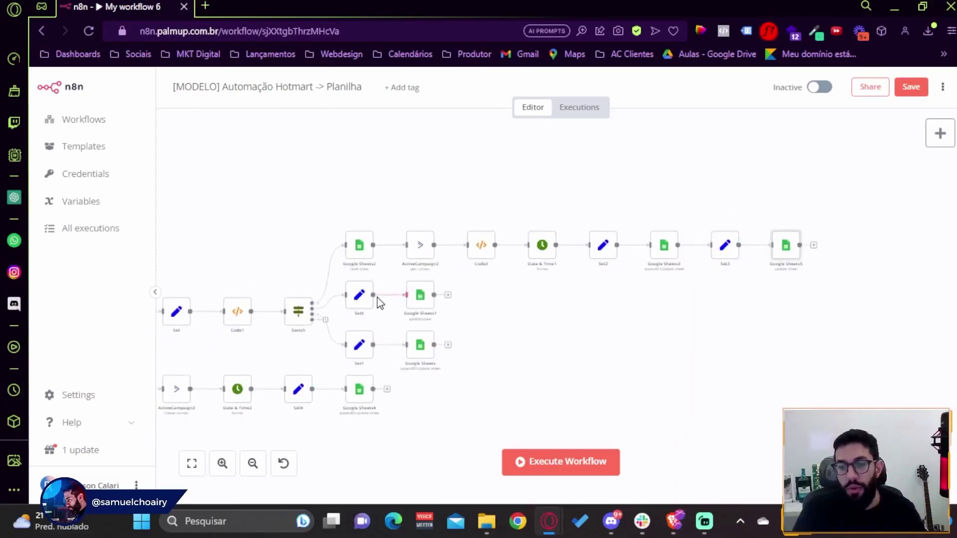
double_click(359, 299)
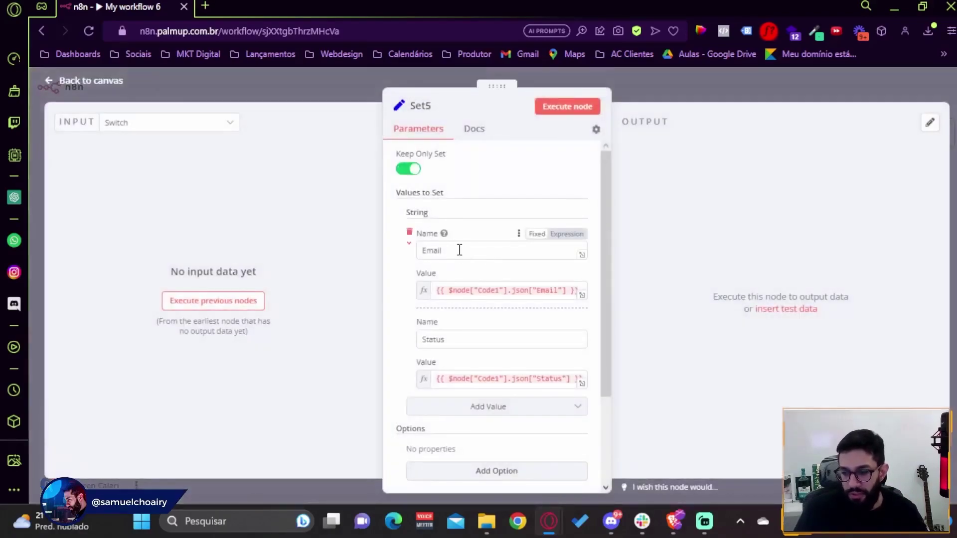
left_click(674, 84)
Review the Google Sheets1 settings, including the operation, target sheet, matching column and cell format.
double_click(423, 297)
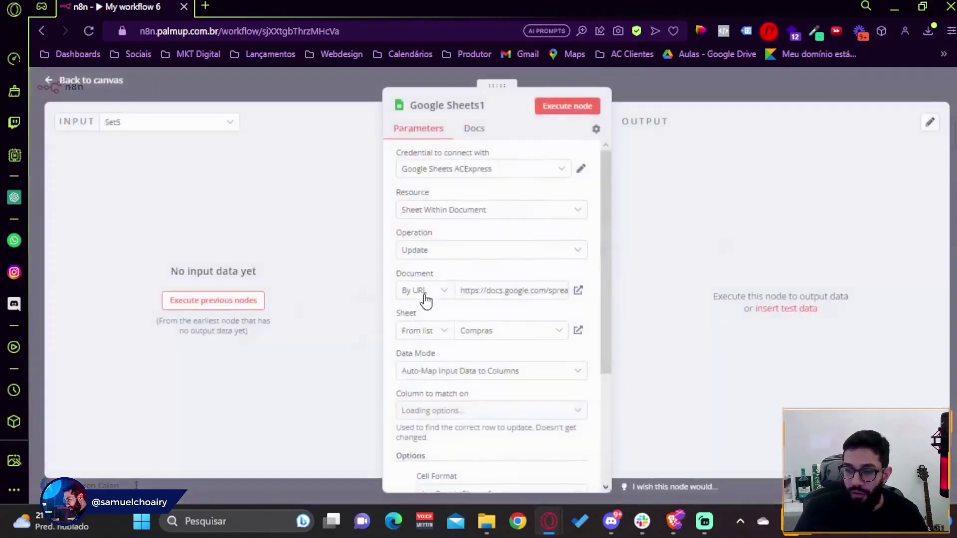
scroll(507, 284, "down", 2)
scroll(506, 285, "down", 1)
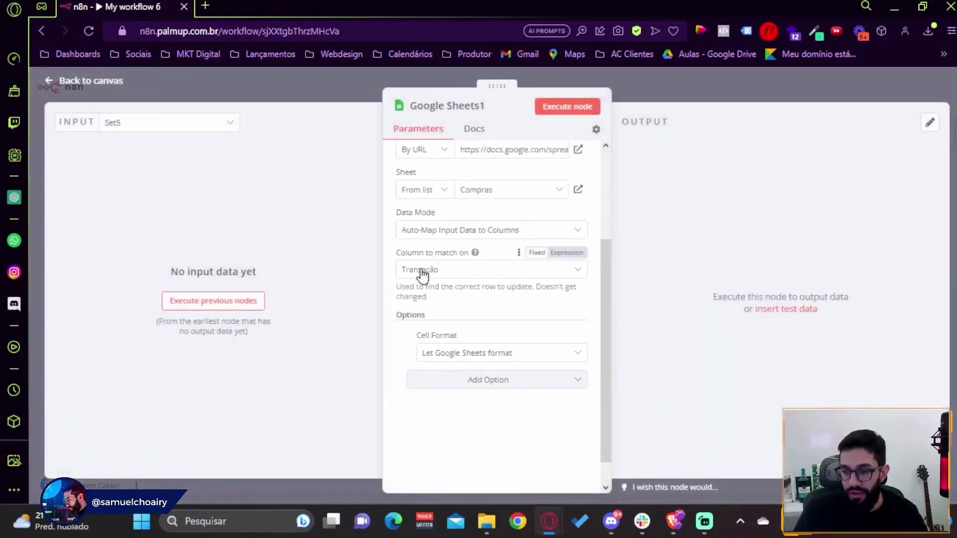
scroll(475, 207, "up", 5)
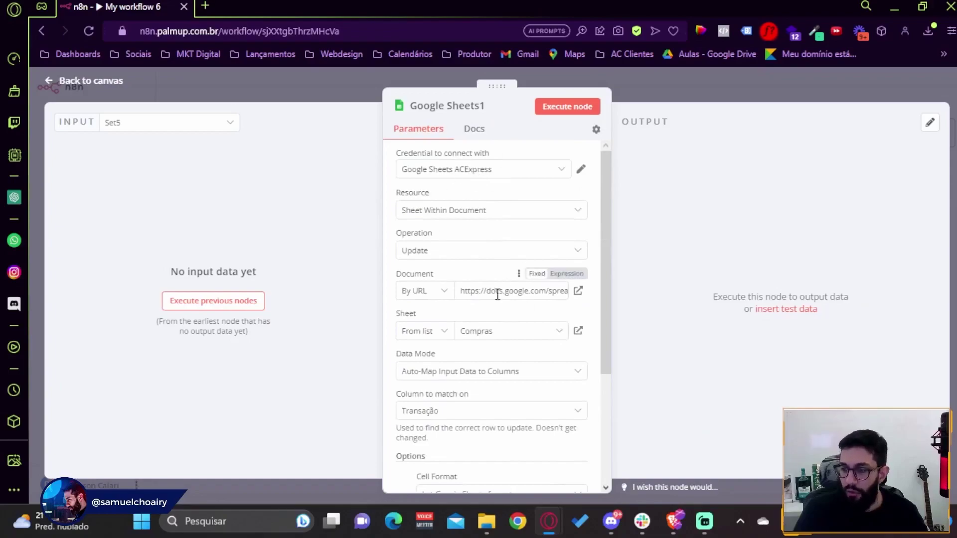
scroll(447, 431, "down", 3)
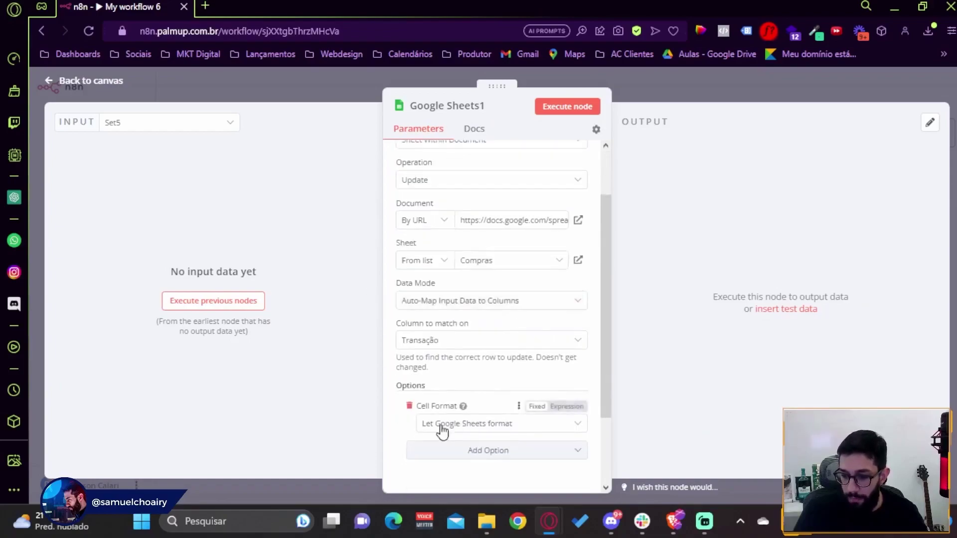
Switch to the Modelo - Controle Central spreadsheet and view the Compras columns around Status and Email.
left_click(674, 521)
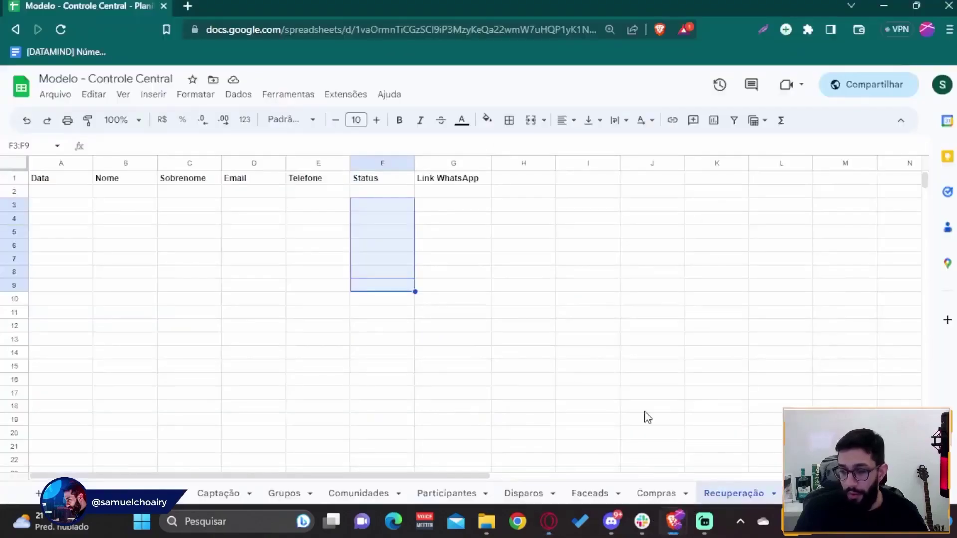
left_click(651, 494)
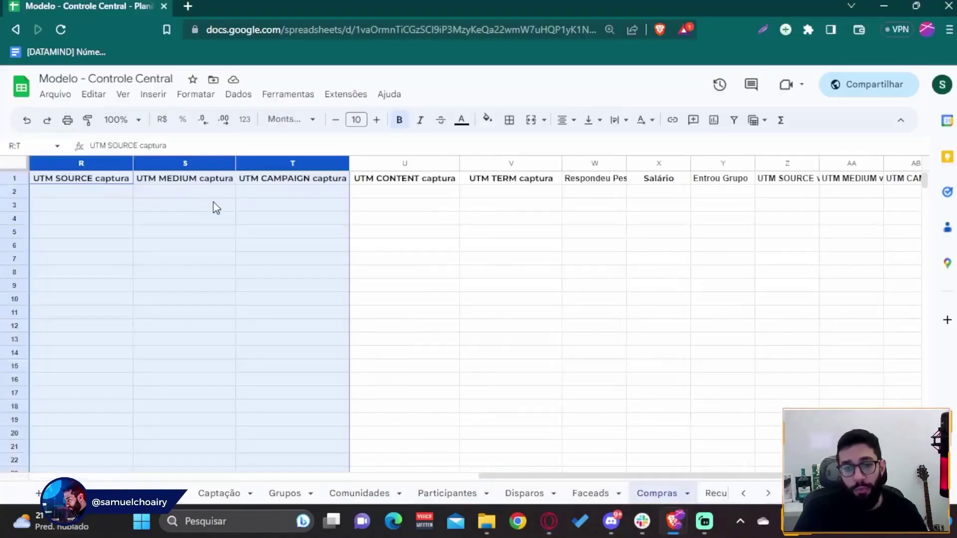
left_click_drag(656, 478, 277, 453)
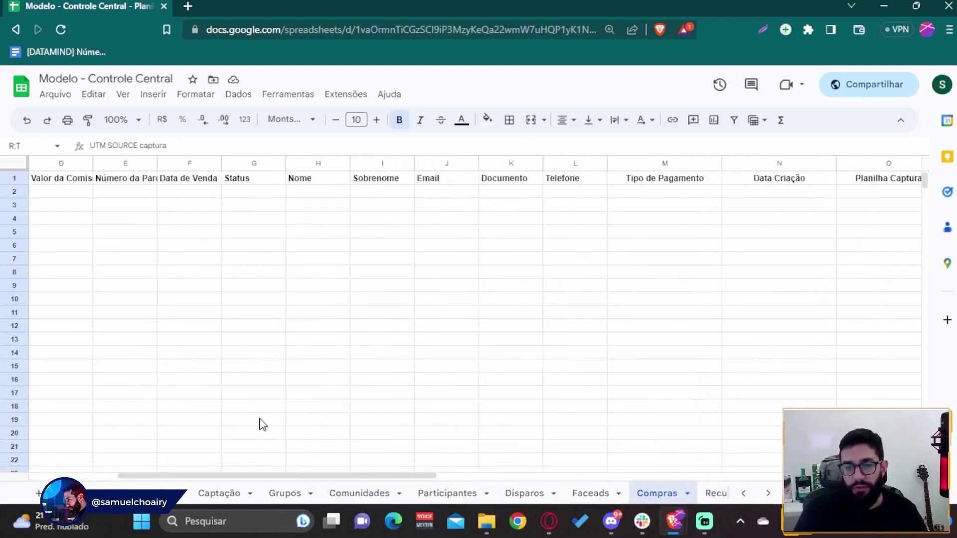
Highlight Status cells G1:G8 on the Compras sheet, return to n8n and close the Google Sheets1 node.
left_click_drag(259, 199, 250, 277)
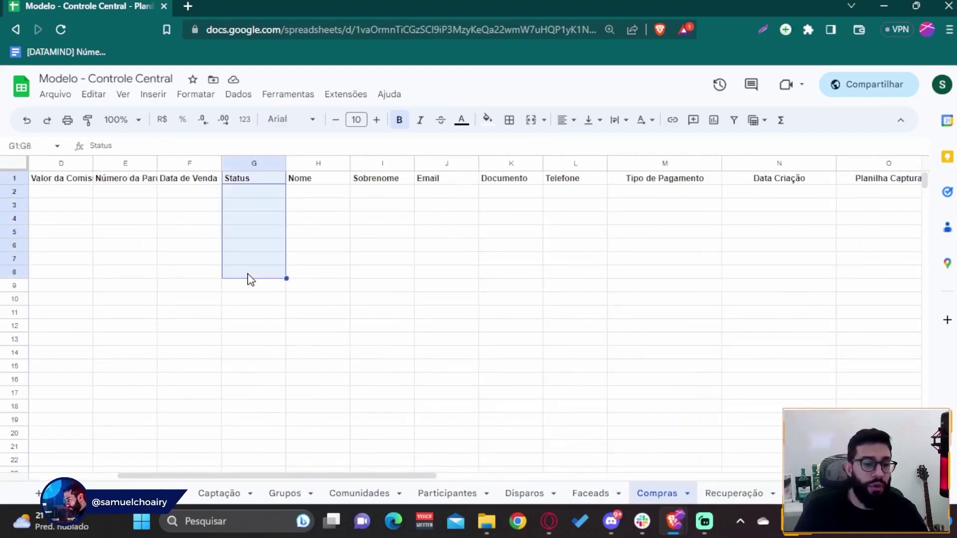
left_click(250, 274)
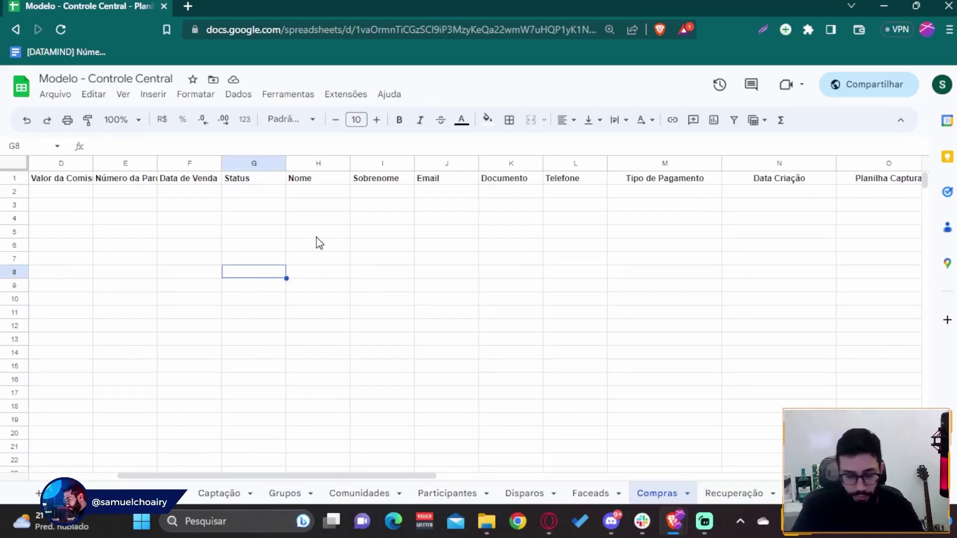
left_click(247, 209)
left_click(882, 6)
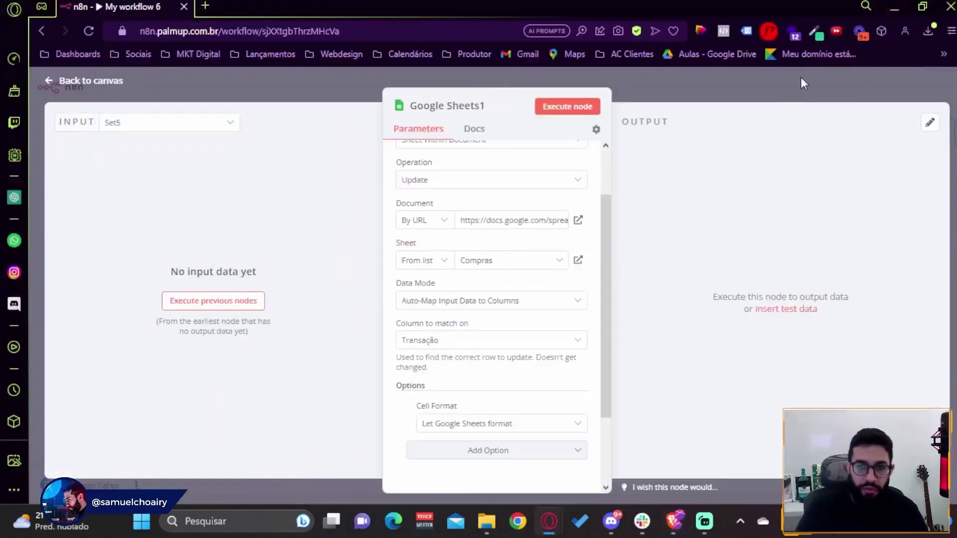
left_click(704, 95)
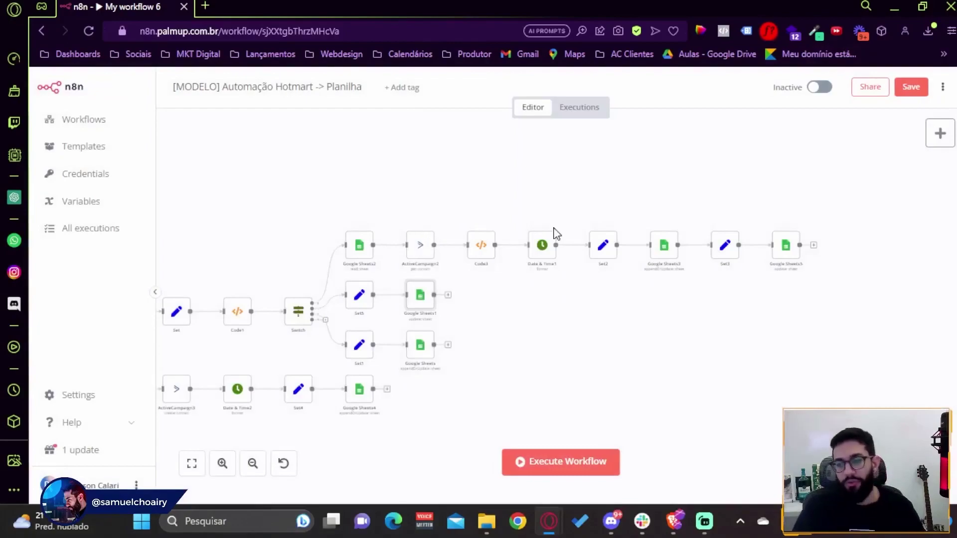
Save the workflow and bring the whole node chain into view on the canvas.
key("ctrl+s")
scroll(487, 194, "down", 5)
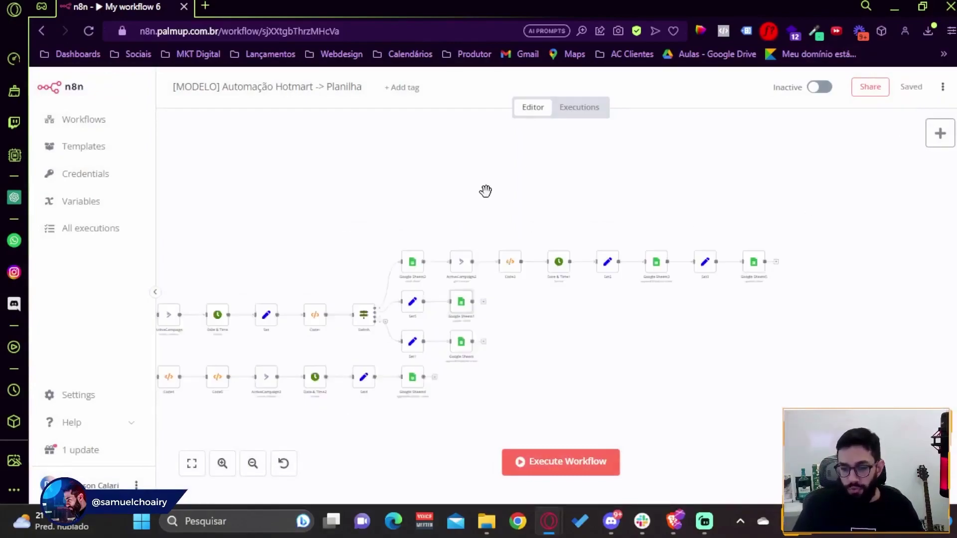
left_click_drag(322, 247, 363, 231)
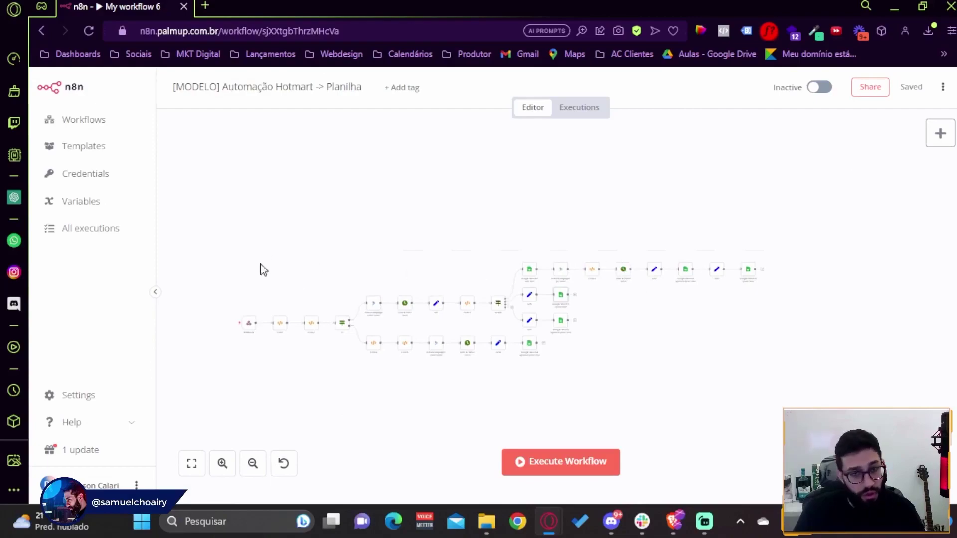
scroll(274, 256, "up", 2)
left_click_drag(335, 226, 386, 215)
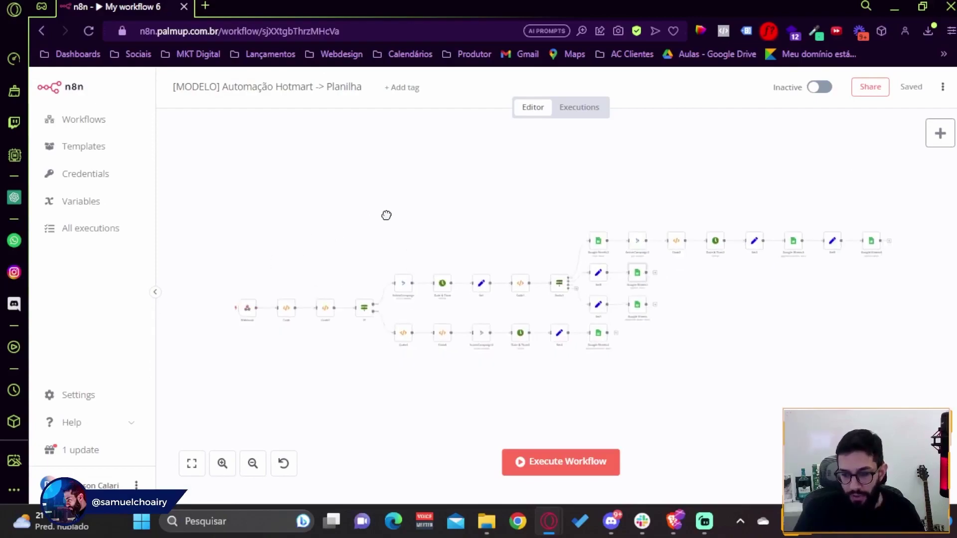
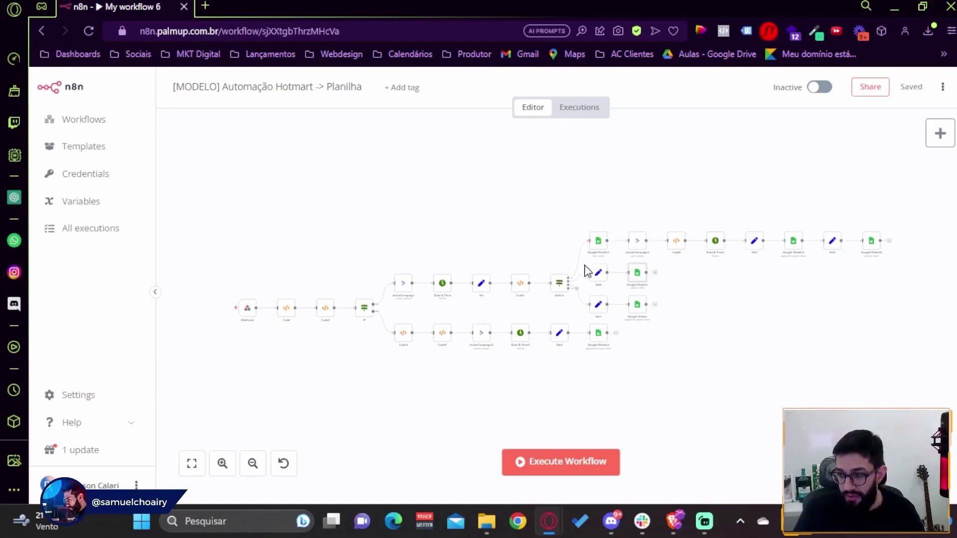
Inspect the Code1 lines that split sck into UTM values, highlight them and close the node.
double_click(521, 285)
scroll(554, 411, "down", 2)
left_click_drag(555, 411, 381, 330)
left_click(405, 338)
left_click_drag(580, 407, 379, 344)
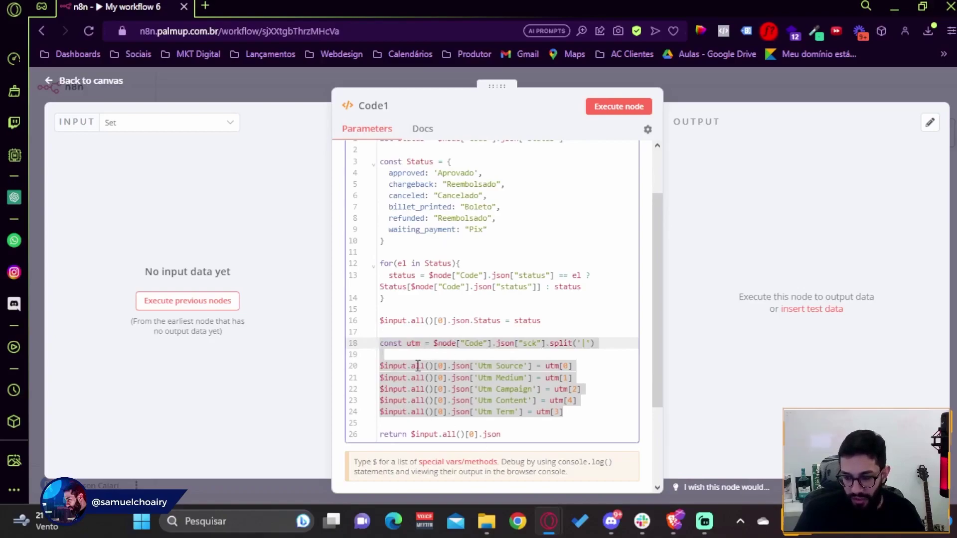
left_click(732, 89)
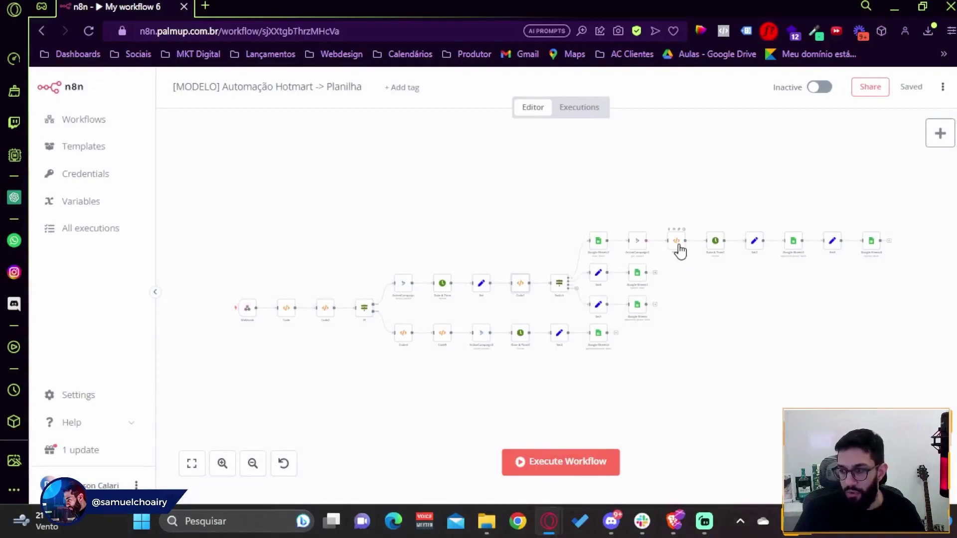
Open the Code3 node and check the field IDs mapped to the captura UTMs, Página Captura and UTM SOURCE venda.
double_click(677, 241)
left_click(449, 247)
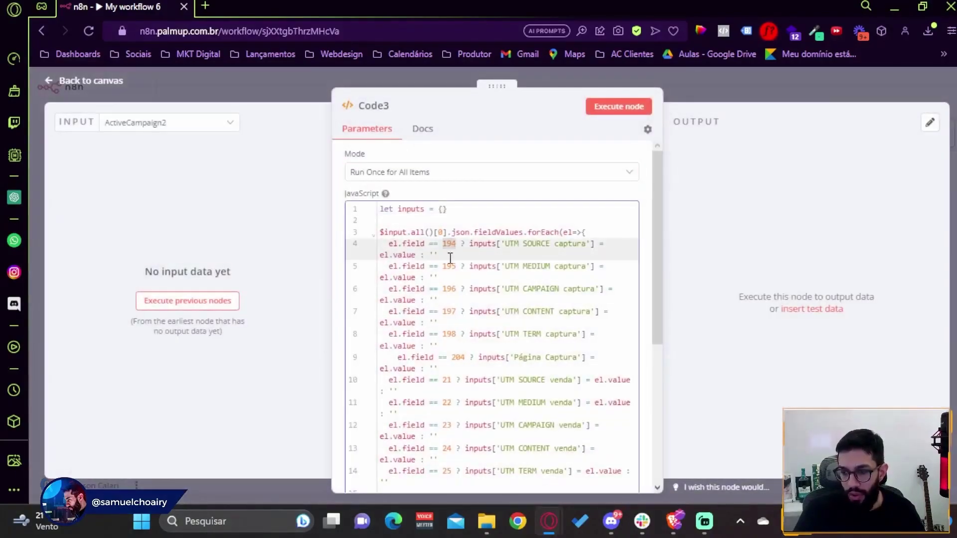
left_click(448, 266)
left_click(450, 289)
left_click(450, 312)
left_click(451, 335)
left_click(458, 356)
left_click(448, 379)
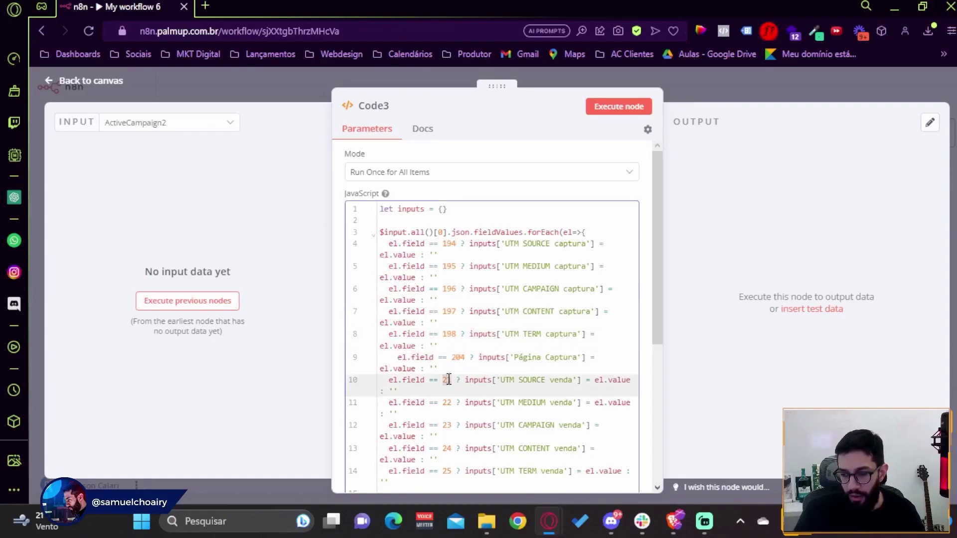
Highlight the five UTM venda mapping lines in Code3 and close the node.
left_click(499, 354)
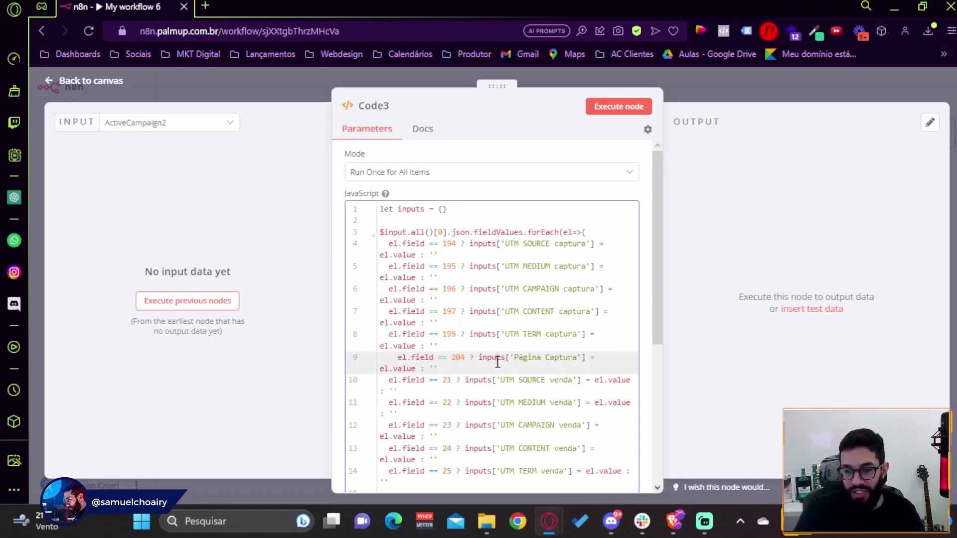
scroll(555, 376, "down", 3)
left_click_drag(507, 310, 555, 327)
left_click(543, 353)
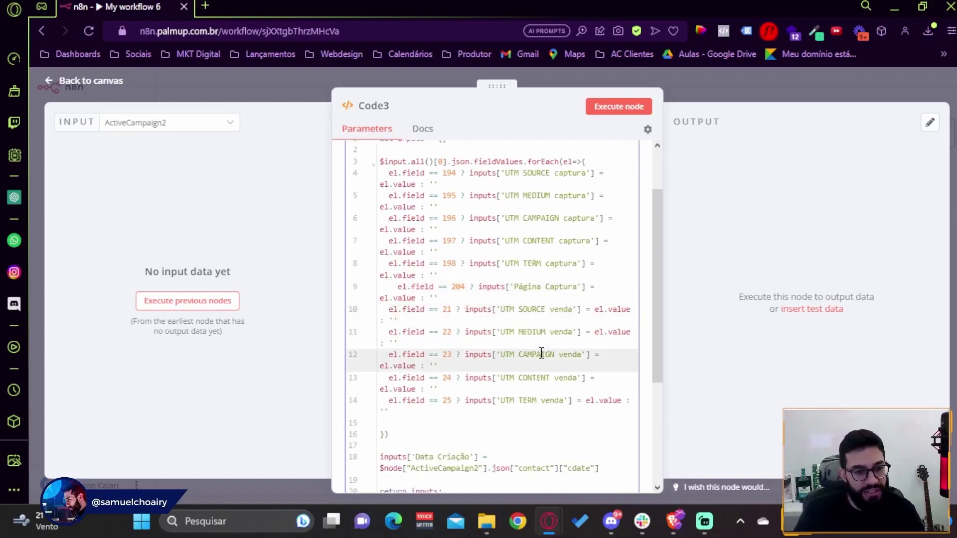
left_click_drag(412, 413, 367, 314)
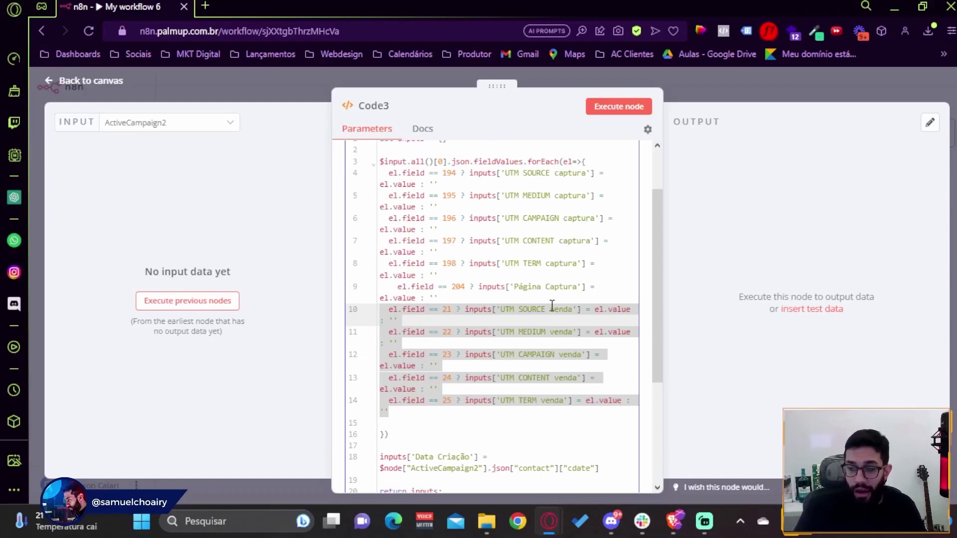
left_click(717, 101)
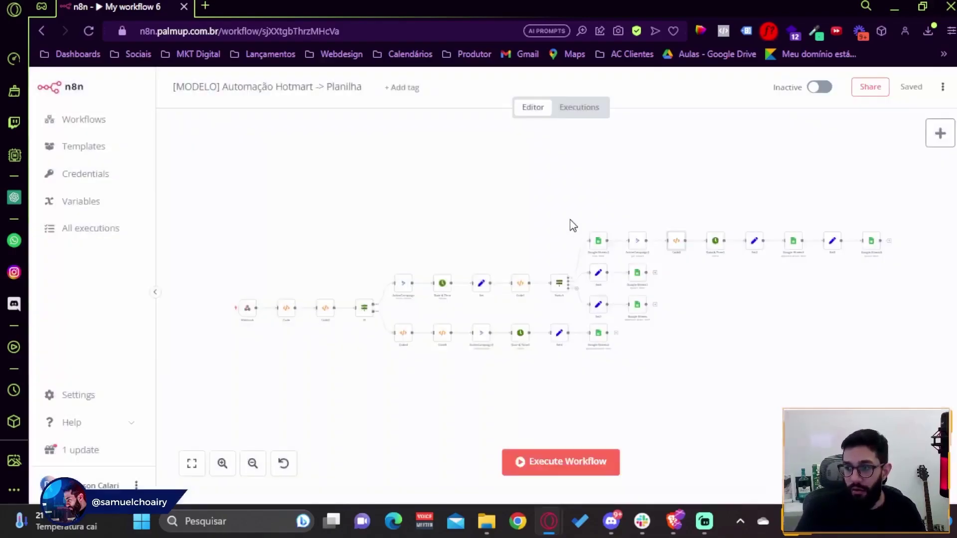
Reopen Code1, highlight its sck split and Utm assignment lines again, and return to the canvas.
double_click(525, 286)
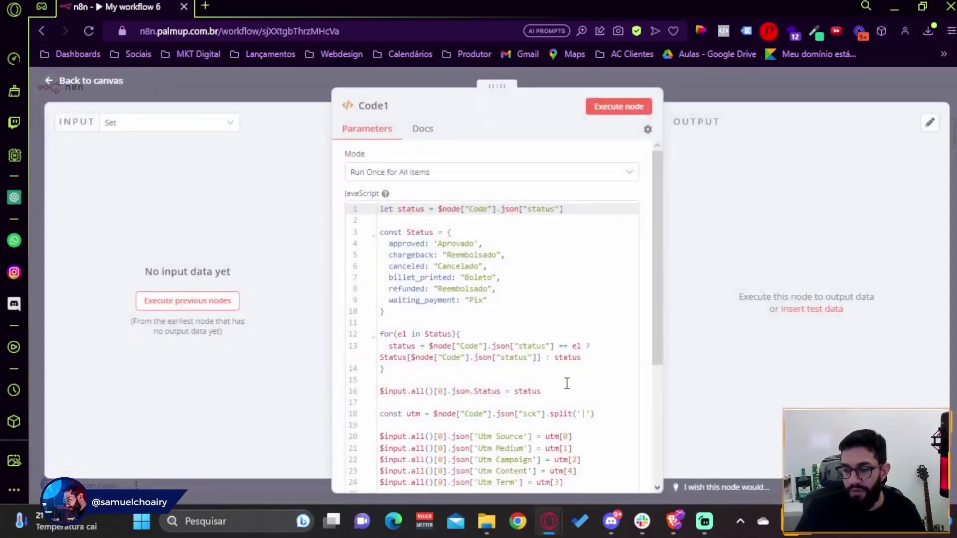
left_click(741, 101)
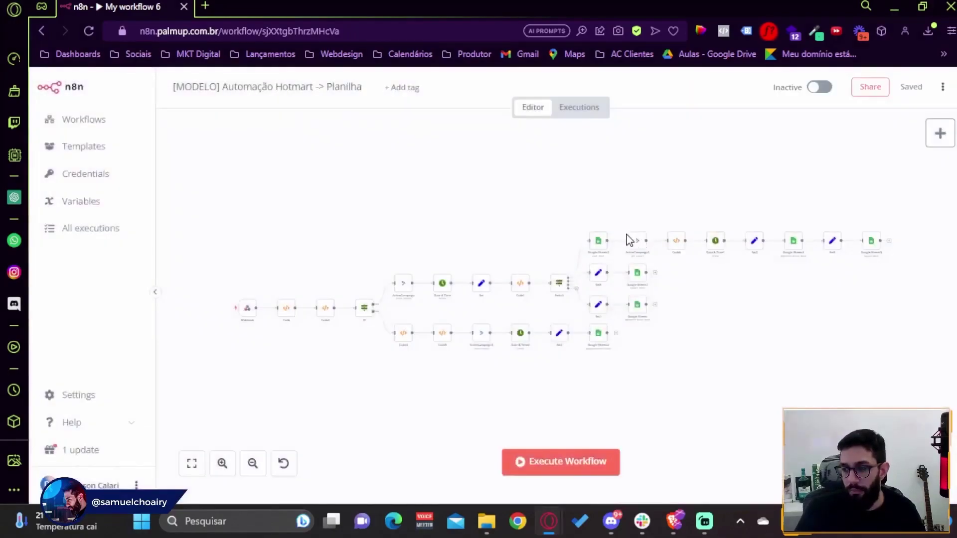
double_click(519, 293)
scroll(576, 405, "down", 2)
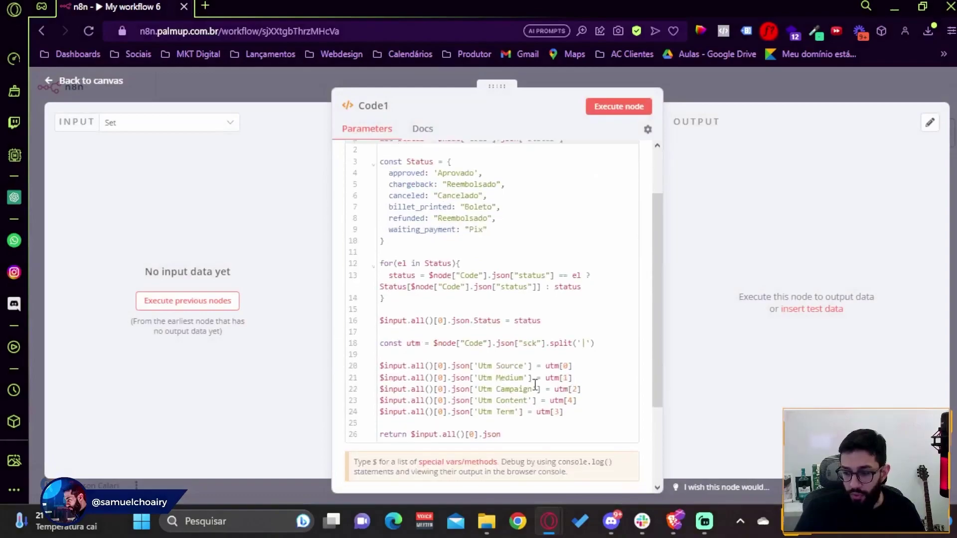
left_click_drag(573, 411, 380, 347)
left_click(744, 90)
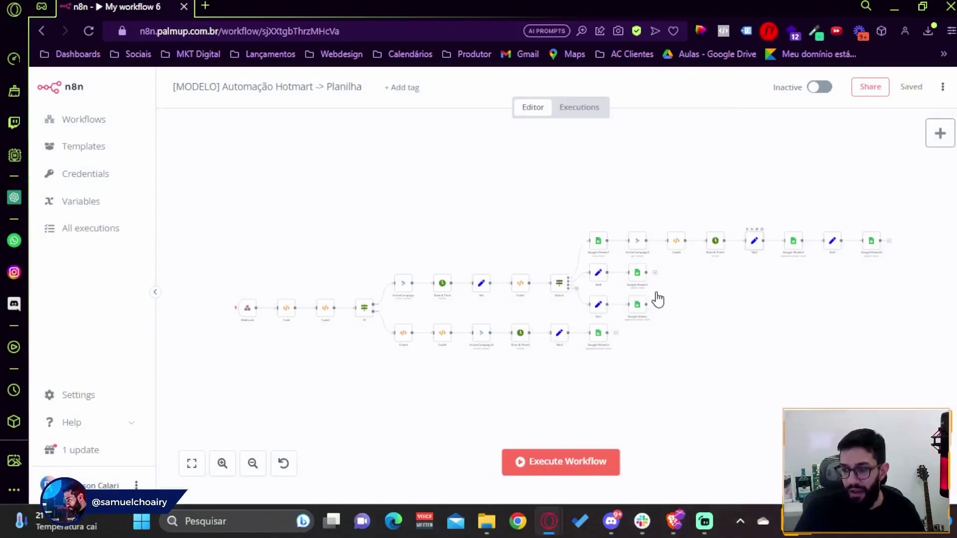
Add a new string value after Líder in the Set2 node and return to the canvas.
double_click(754, 250)
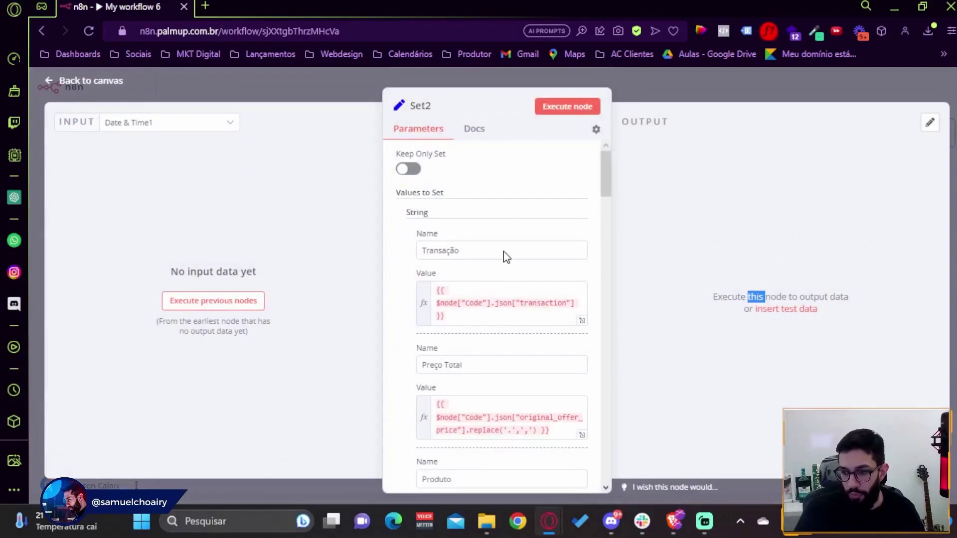
scroll(498, 261, "down", 10)
scroll(500, 370, "down", 15)
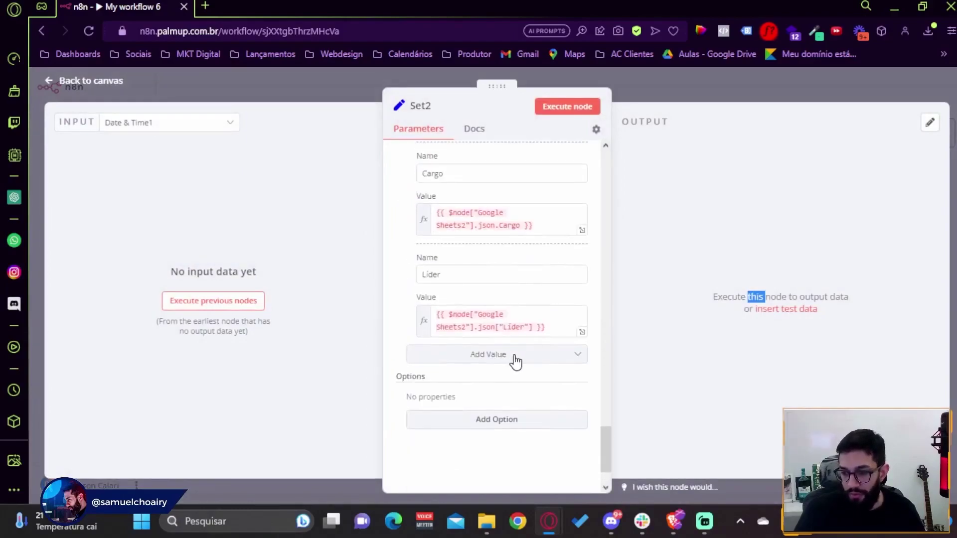
left_click(511, 356)
left_click(444, 435)
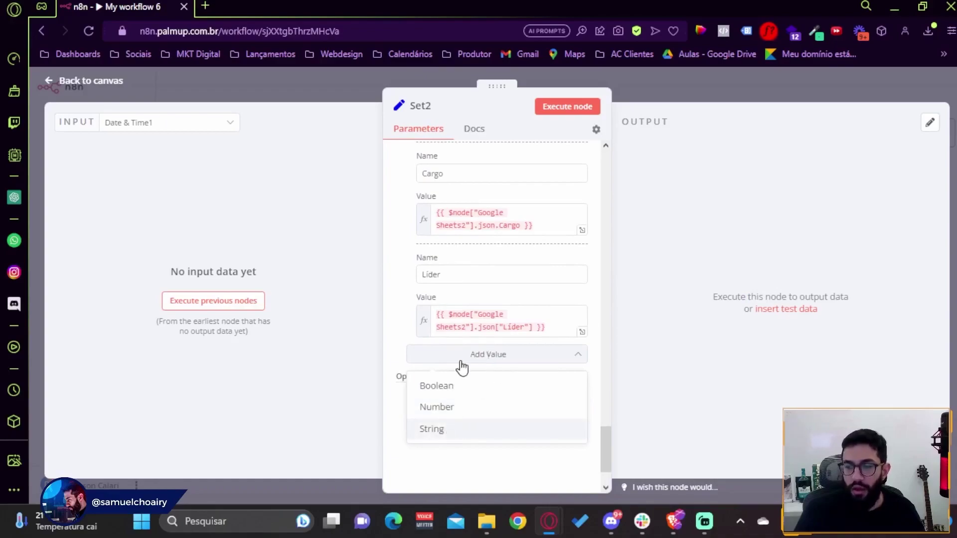
double_click(471, 377)
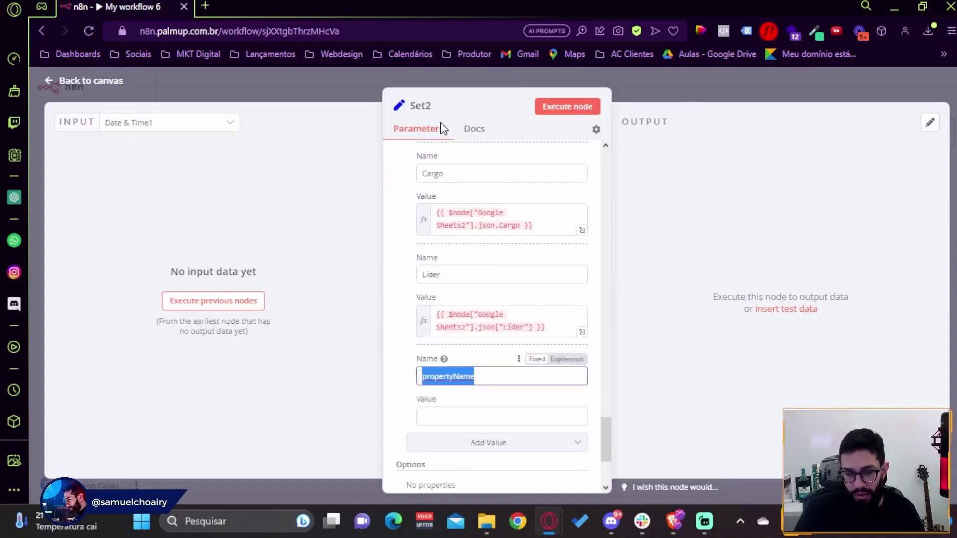
key("Escape")
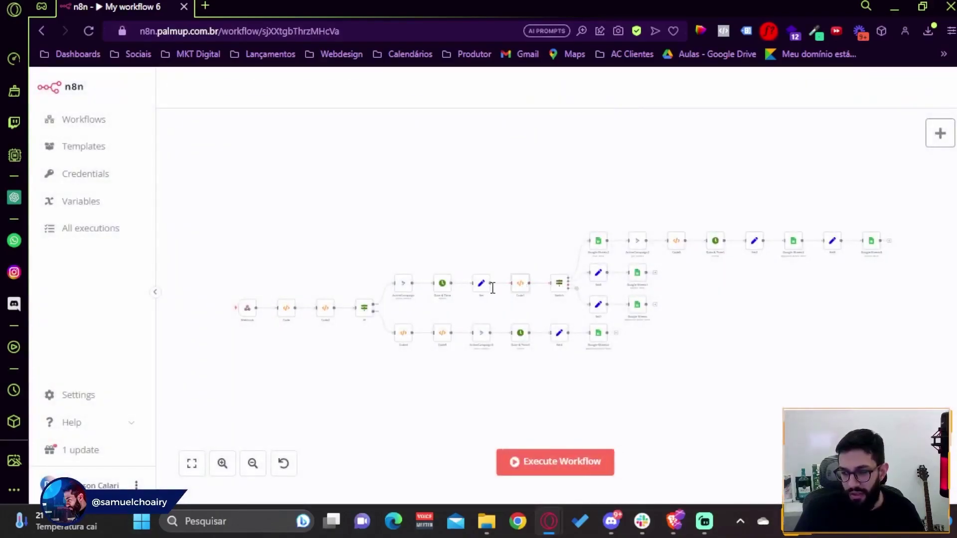
key("Return")
left_click(762, 98)
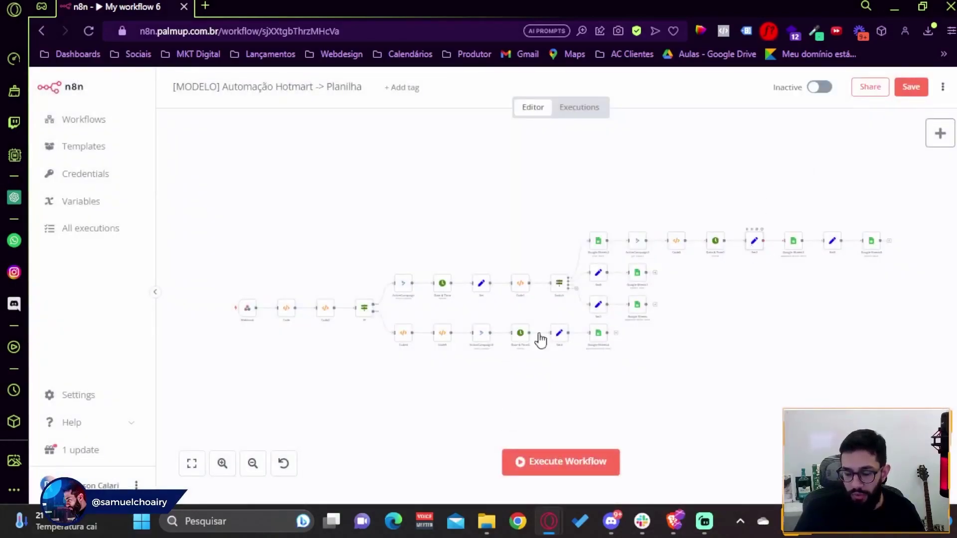
Reopen Set2 at the new value's name and find the UTM SOURCE venda header on the spreadsheet's Compras sheet.
double_click(753, 244)
scroll(509, 319, "down", 5)
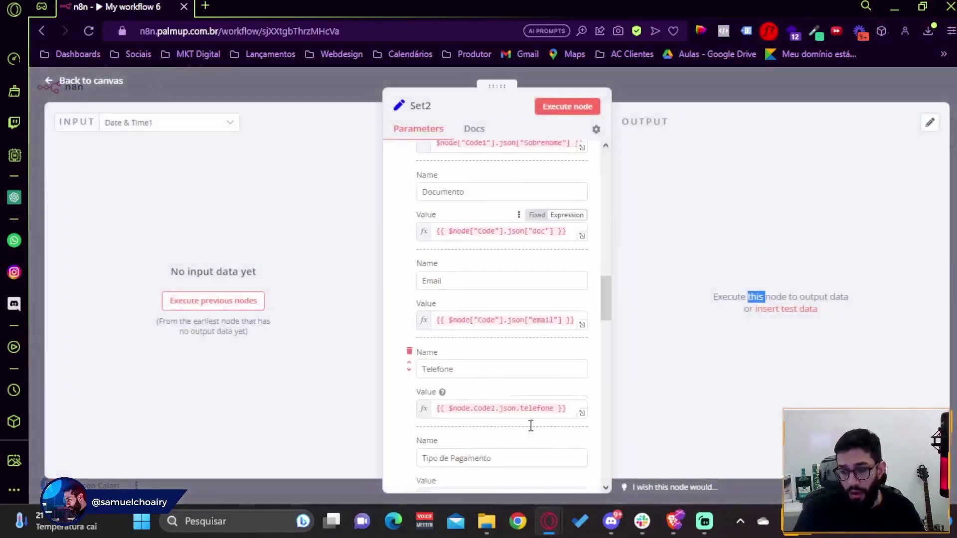
scroll(532, 431, "down", 15)
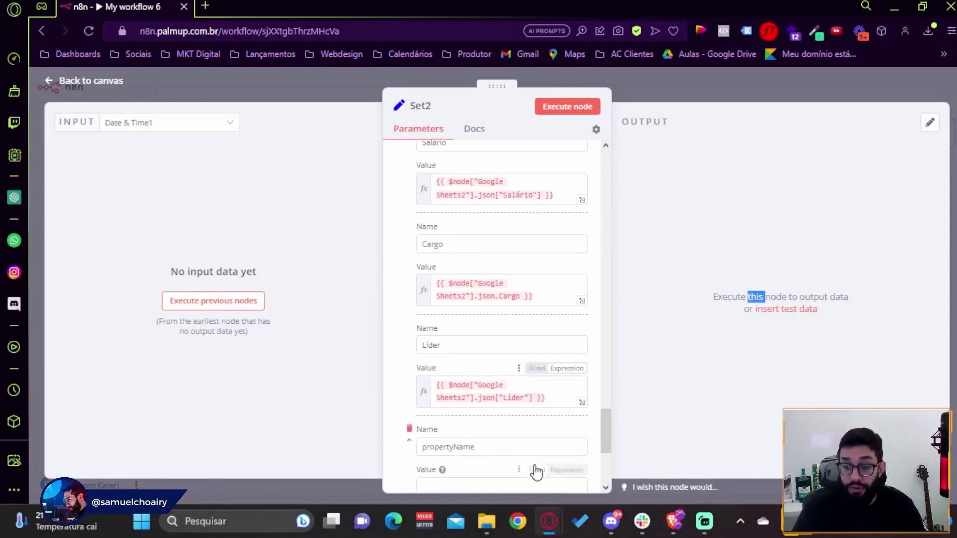
scroll(500, 444, "down", 3)
double_click(474, 309)
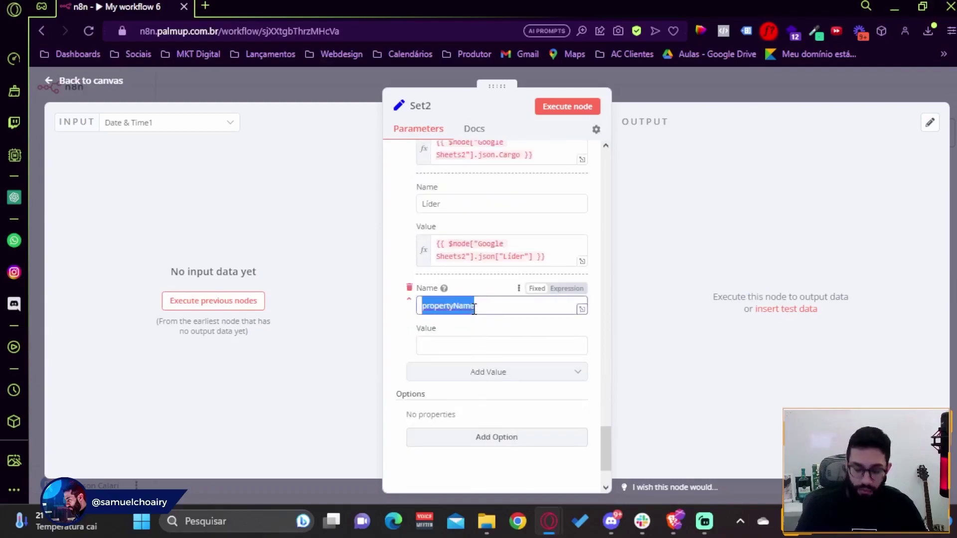
mouse_move(674, 521)
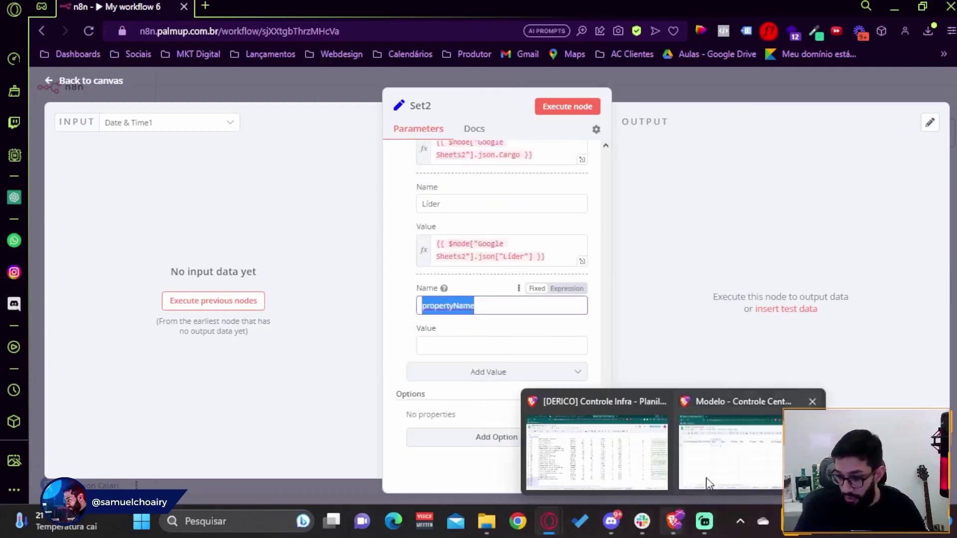
left_click(693, 494)
left_click_drag(427, 479, 765, 482)
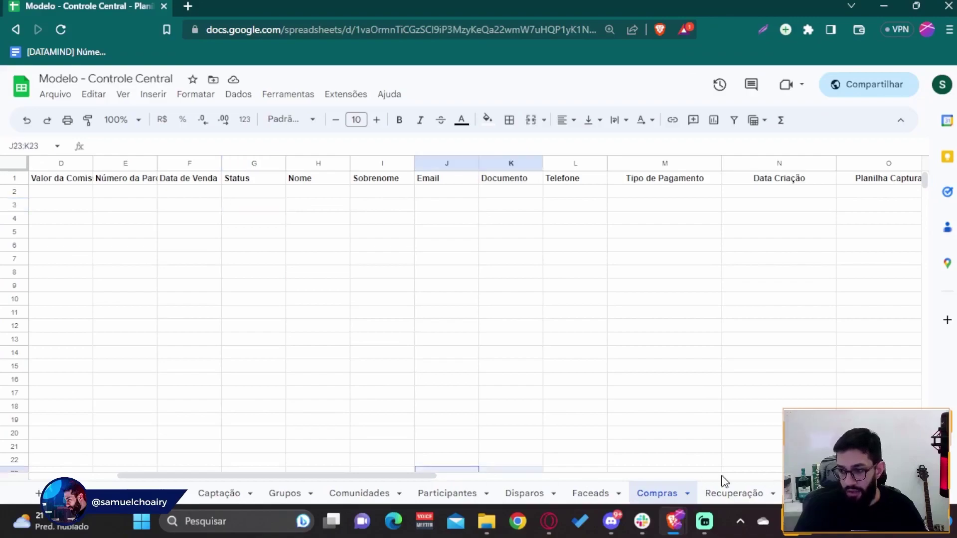
left_click_drag(406, 477, 954, 466)
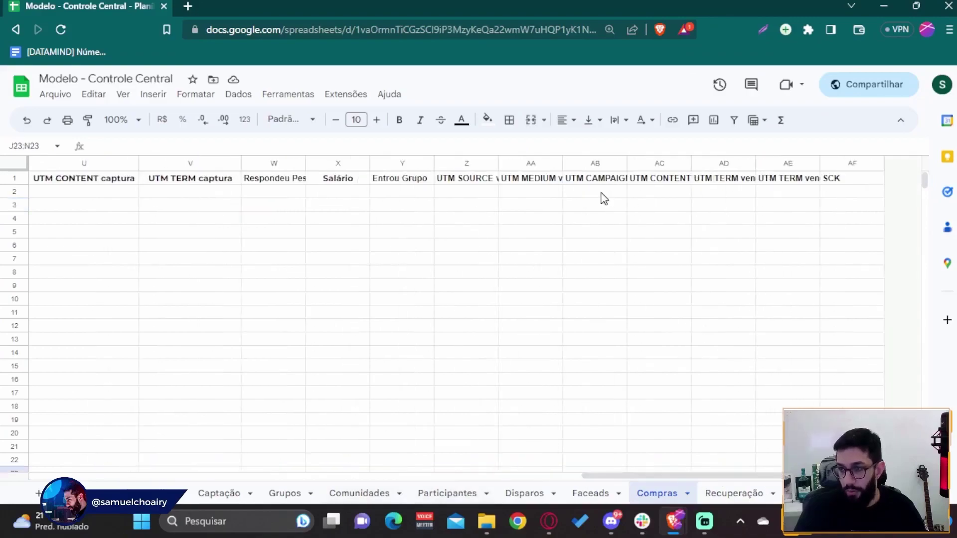
left_click(473, 185)
Return to n8n and name the new Set2 value UTM SOURCE venda.
mouse_move(549, 521)
left_click(623, 448)
left_click(458, 310)
double_click(459, 309)
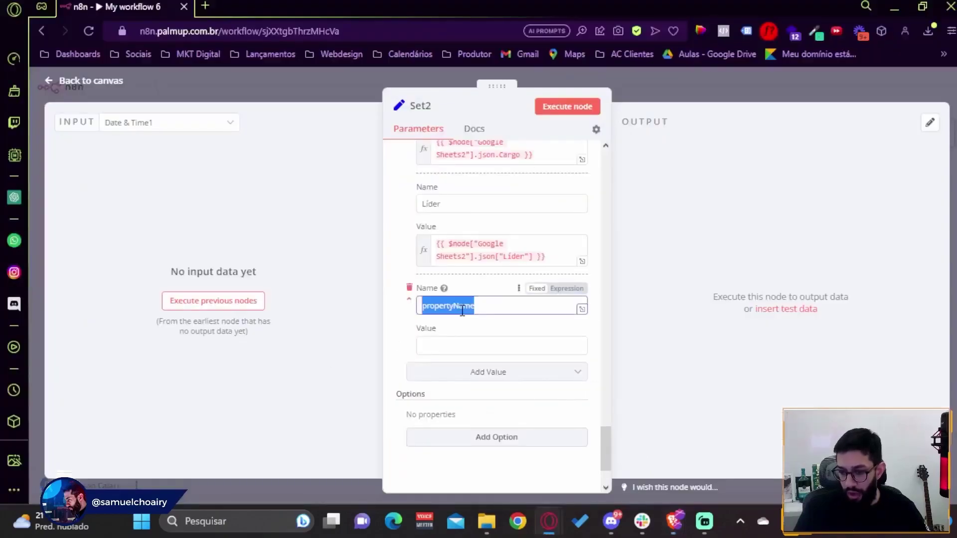
type("UTM SOURCE venda")
key("Tab")
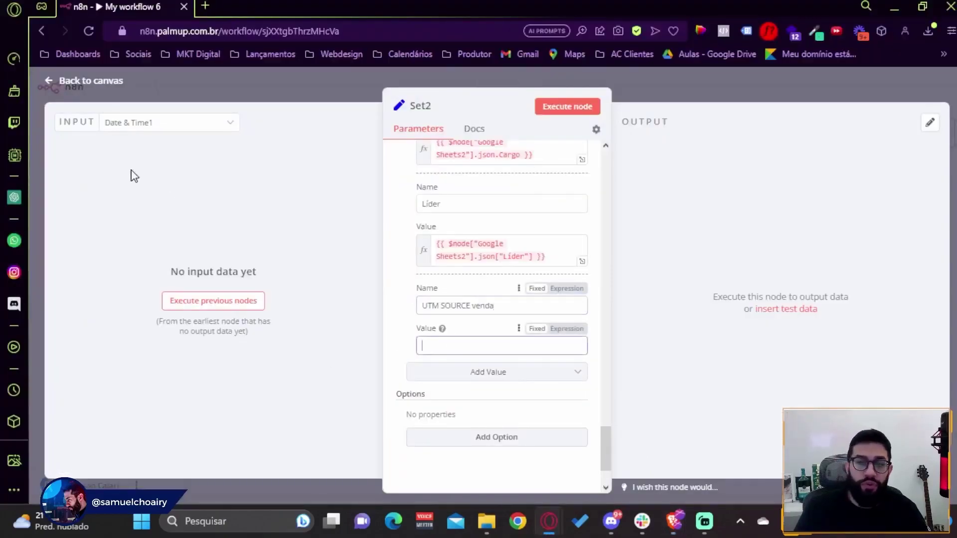
Choose Code1 as the input source shown for Set2 and go to the new entry's empty value.
left_click(207, 125)
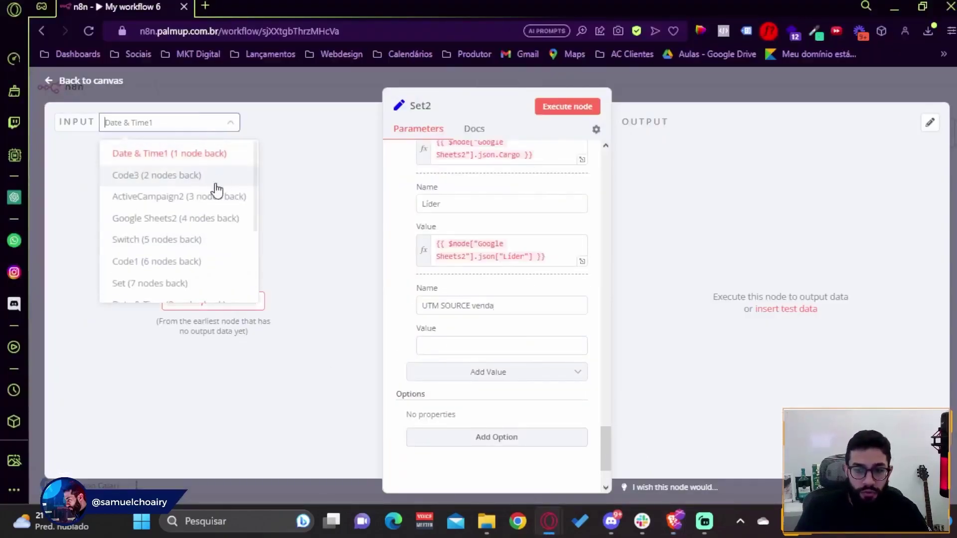
left_click(158, 262)
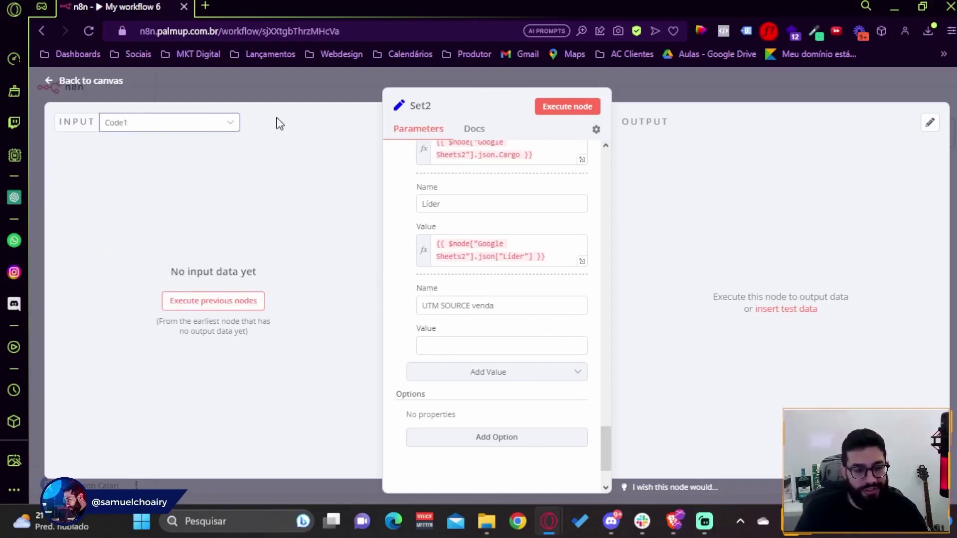
left_click(462, 345)
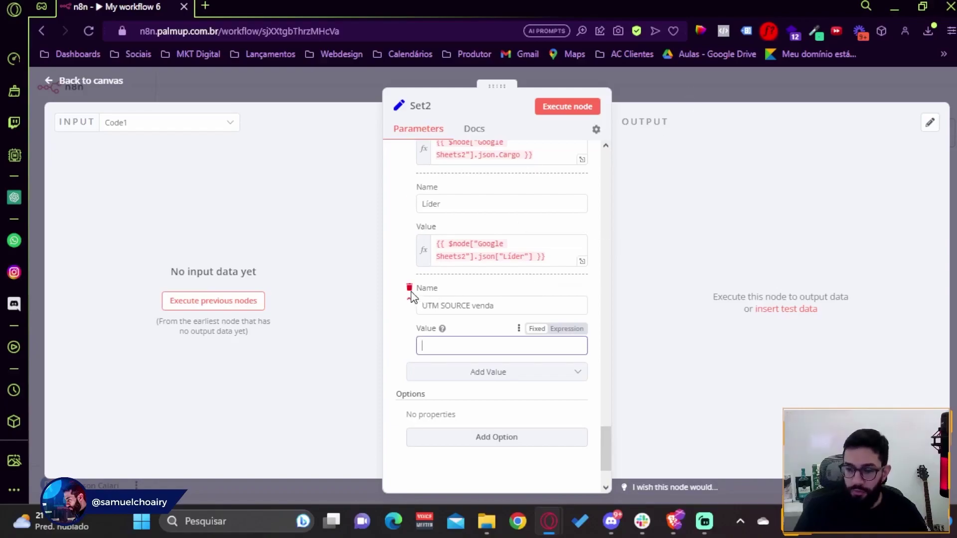
Delete the UTM SOURCE venda entry from Set2, close the node and save the workflow.
left_click(409, 288)
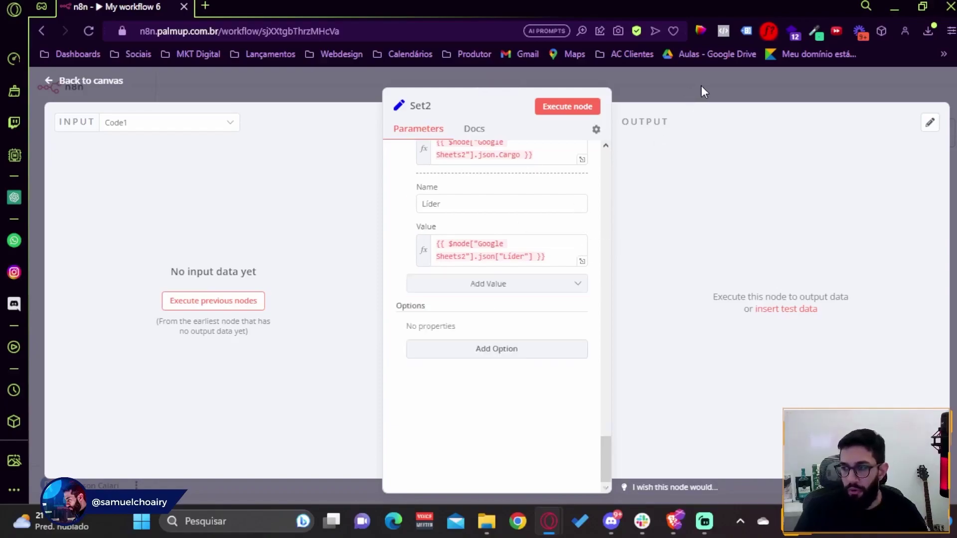
left_click(701, 85)
left_click(910, 87)
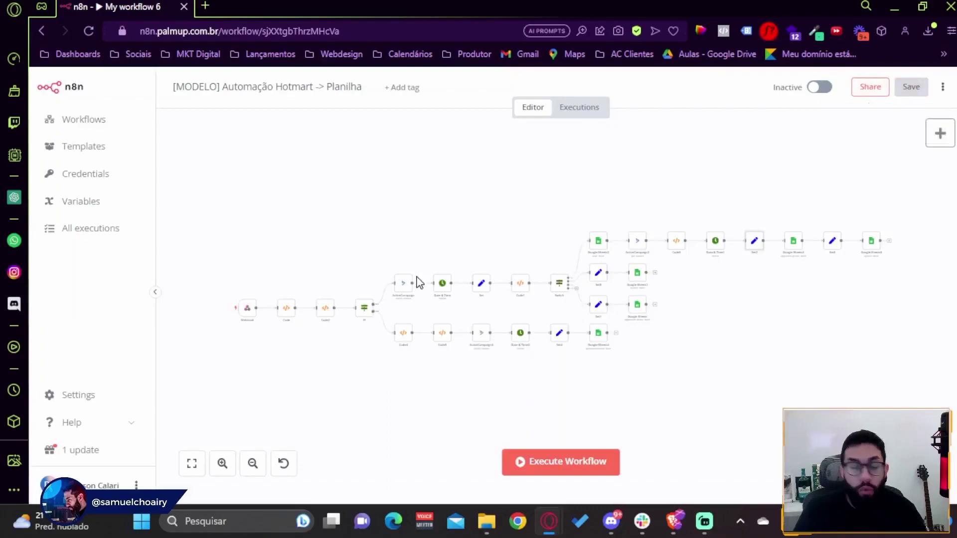